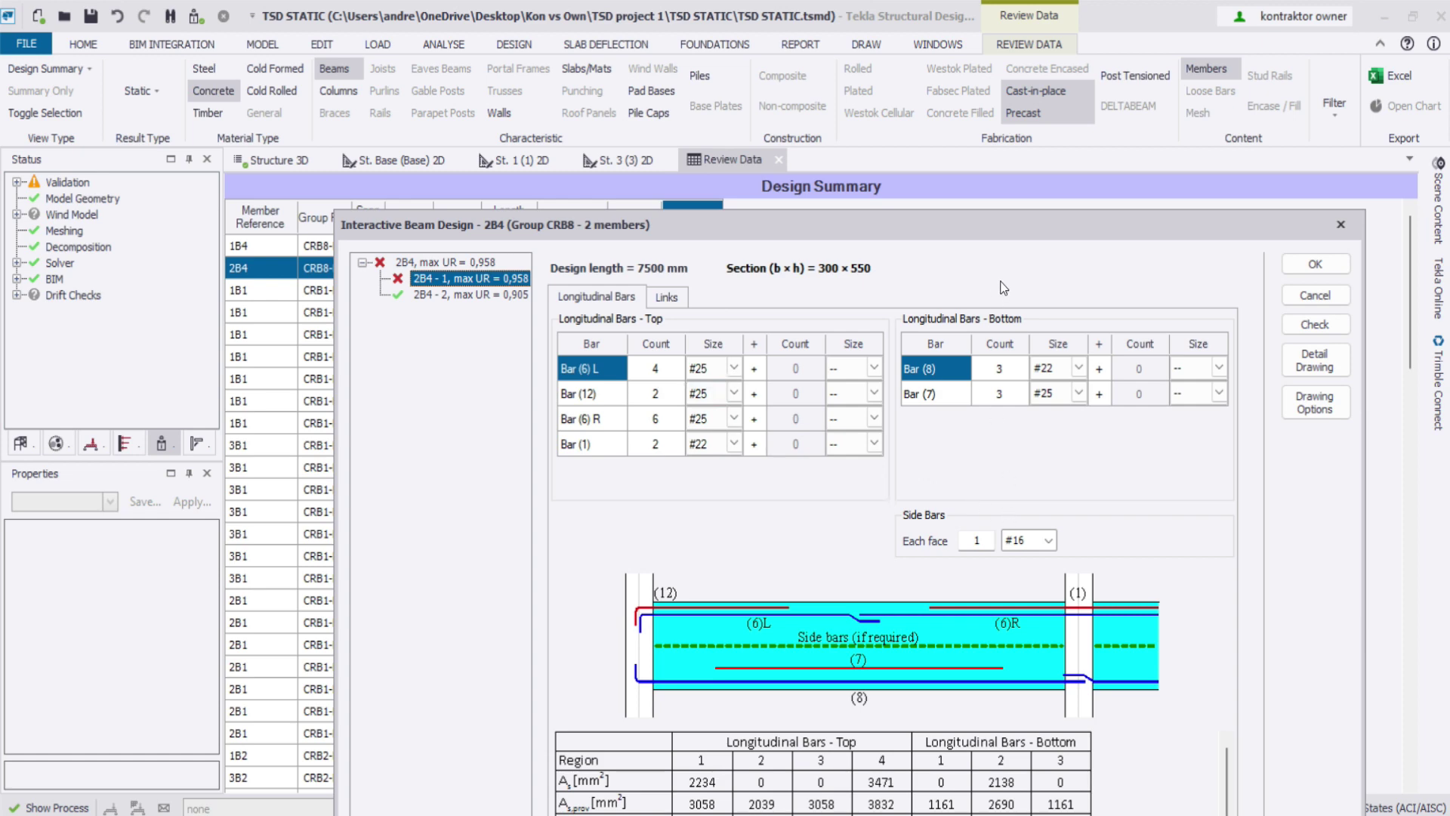
Step: Examine the longitudinal bar checks of beam span 2B4 - 1 and close its interactive design without changes
drag(1020, 225, 831, 46)
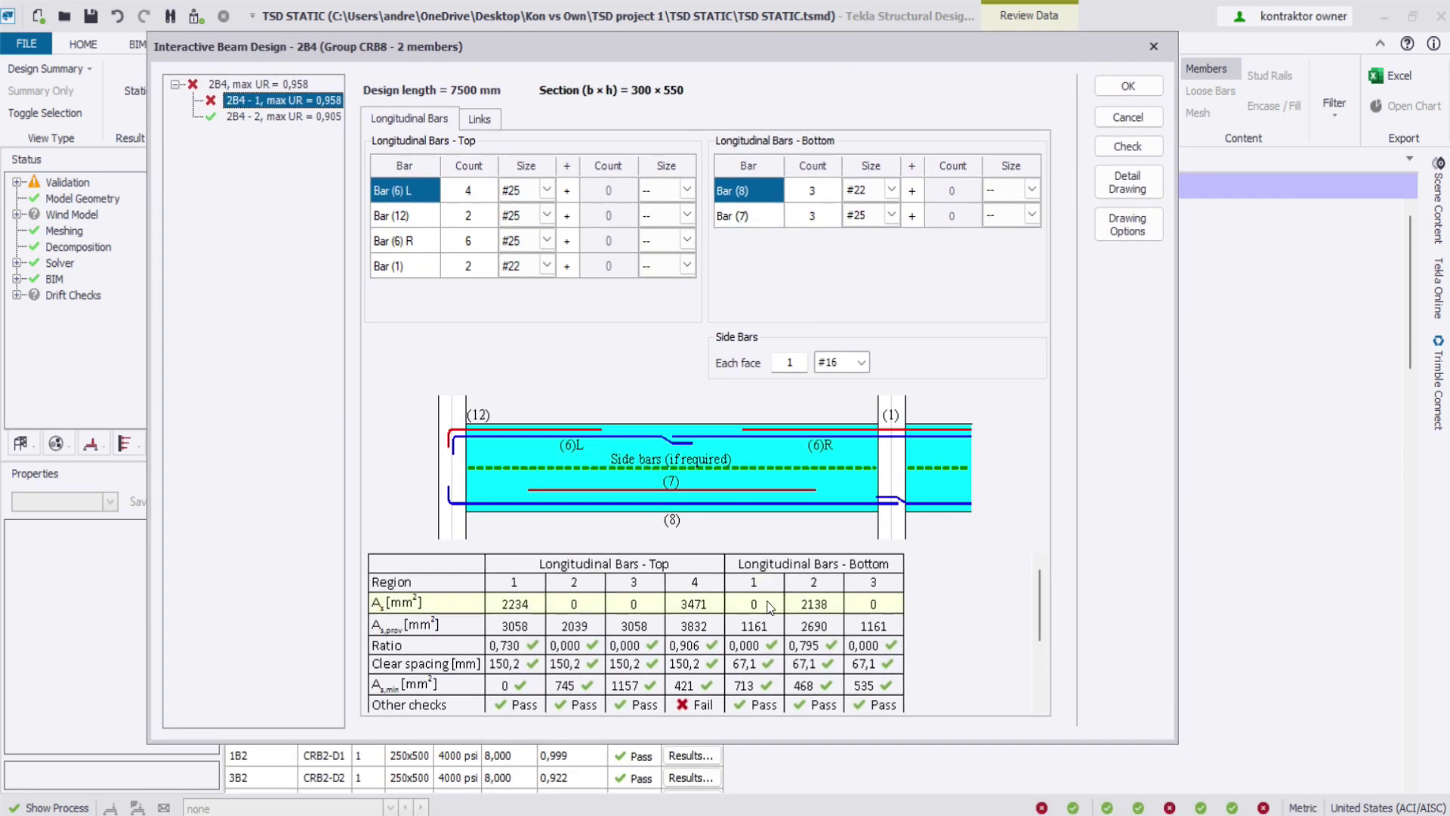
scroll(276, 217, down, 1)
click(1154, 47)
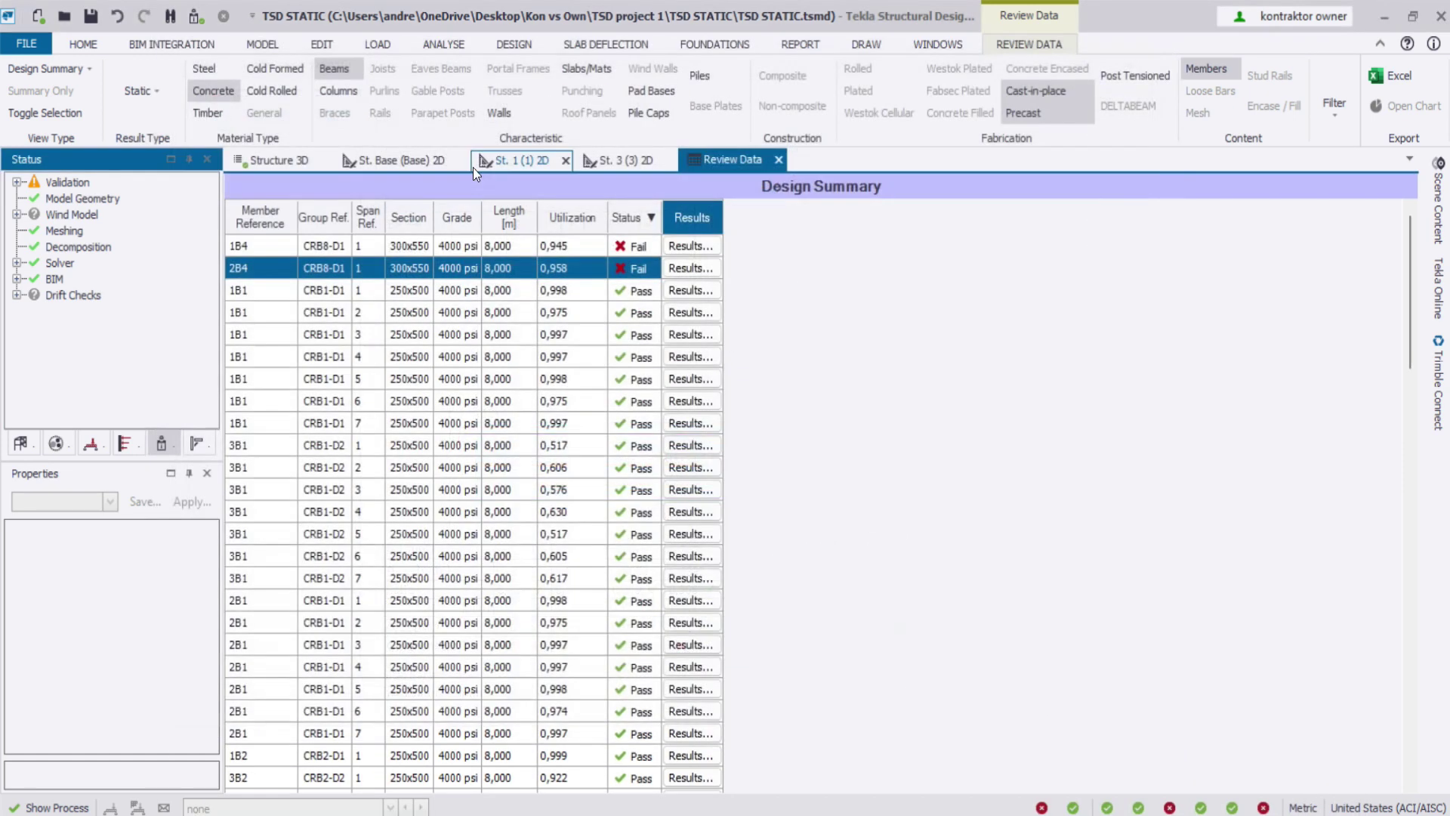
Step: Select beam 2B4 on the second storey in the 3D structure view
click(290, 161)
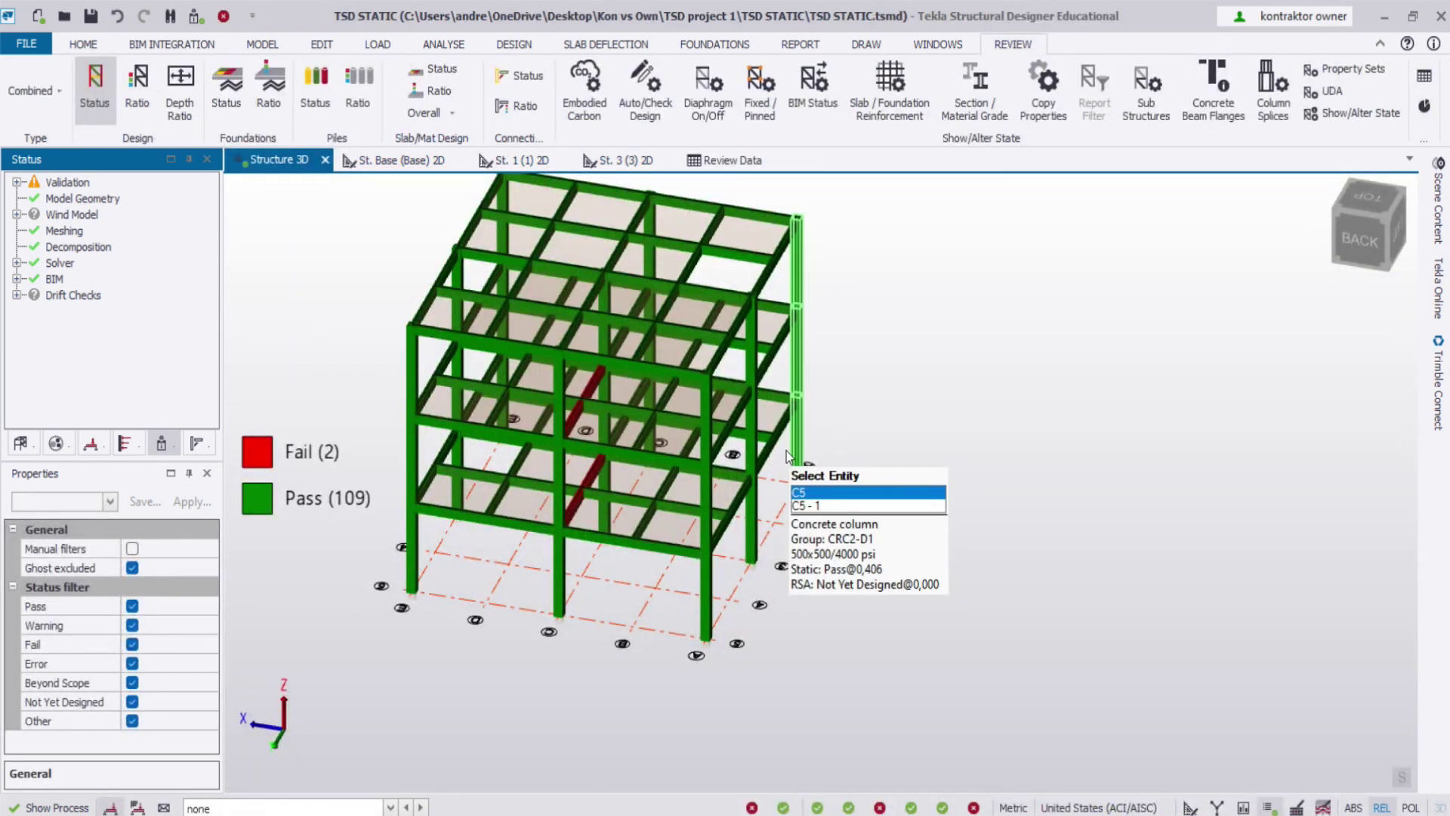
click(588, 401)
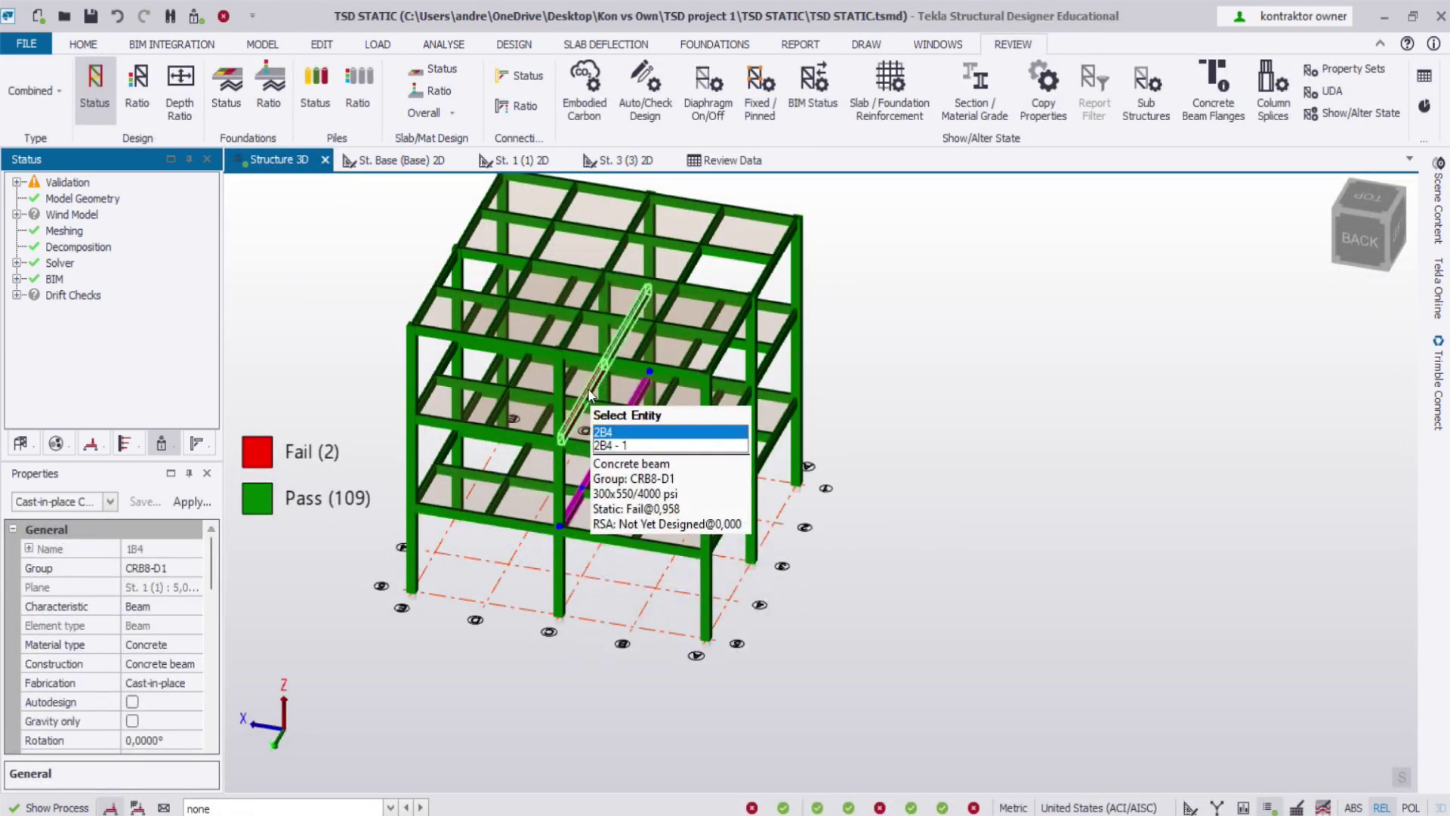
click(615, 423)
scroll(707, 360, up, 3)
middle_drag(707, 360, 622, 401)
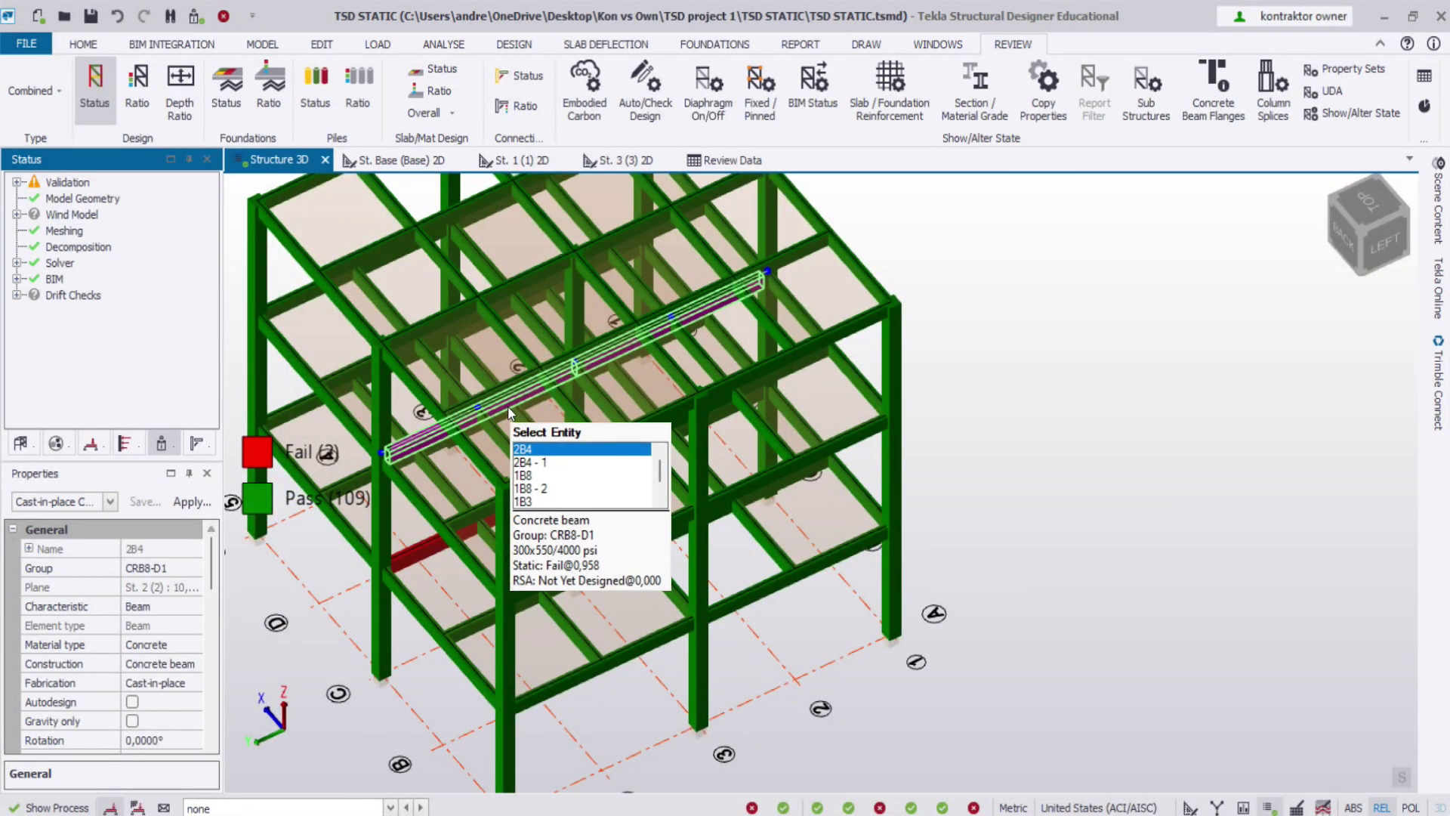
Step: Review the detailed check results of the selected beam 2B4 and close them
right_click(741, 408)
mouse_move(873, 336)
click(974, 336)
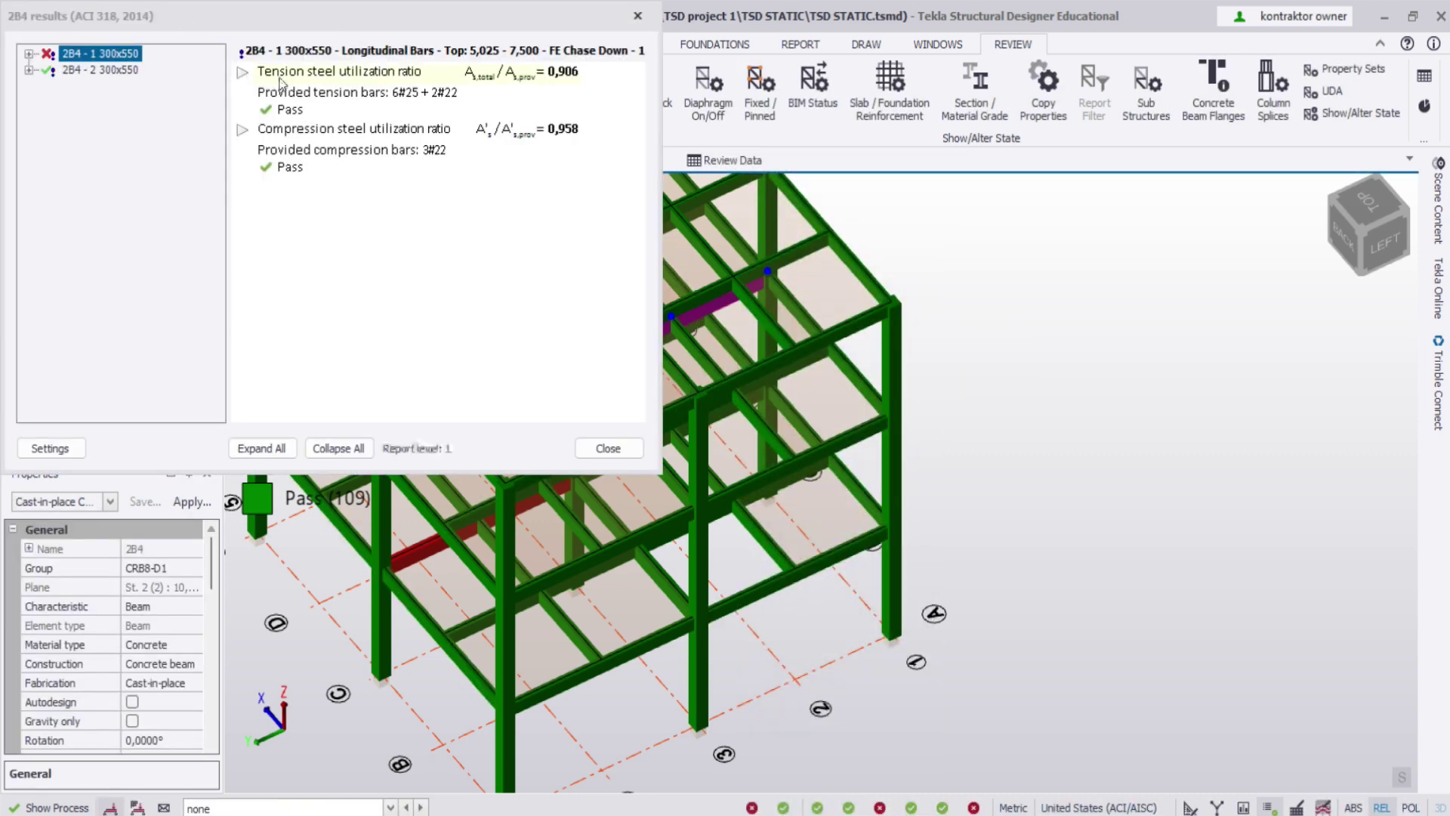
click(637, 16)
Step: Assign a new rectangular section 300 mm wide and 600 mm deep to all spans of beam 2B4
drag(210, 553, 210, 604)
click(161, 625)
click(195, 625)
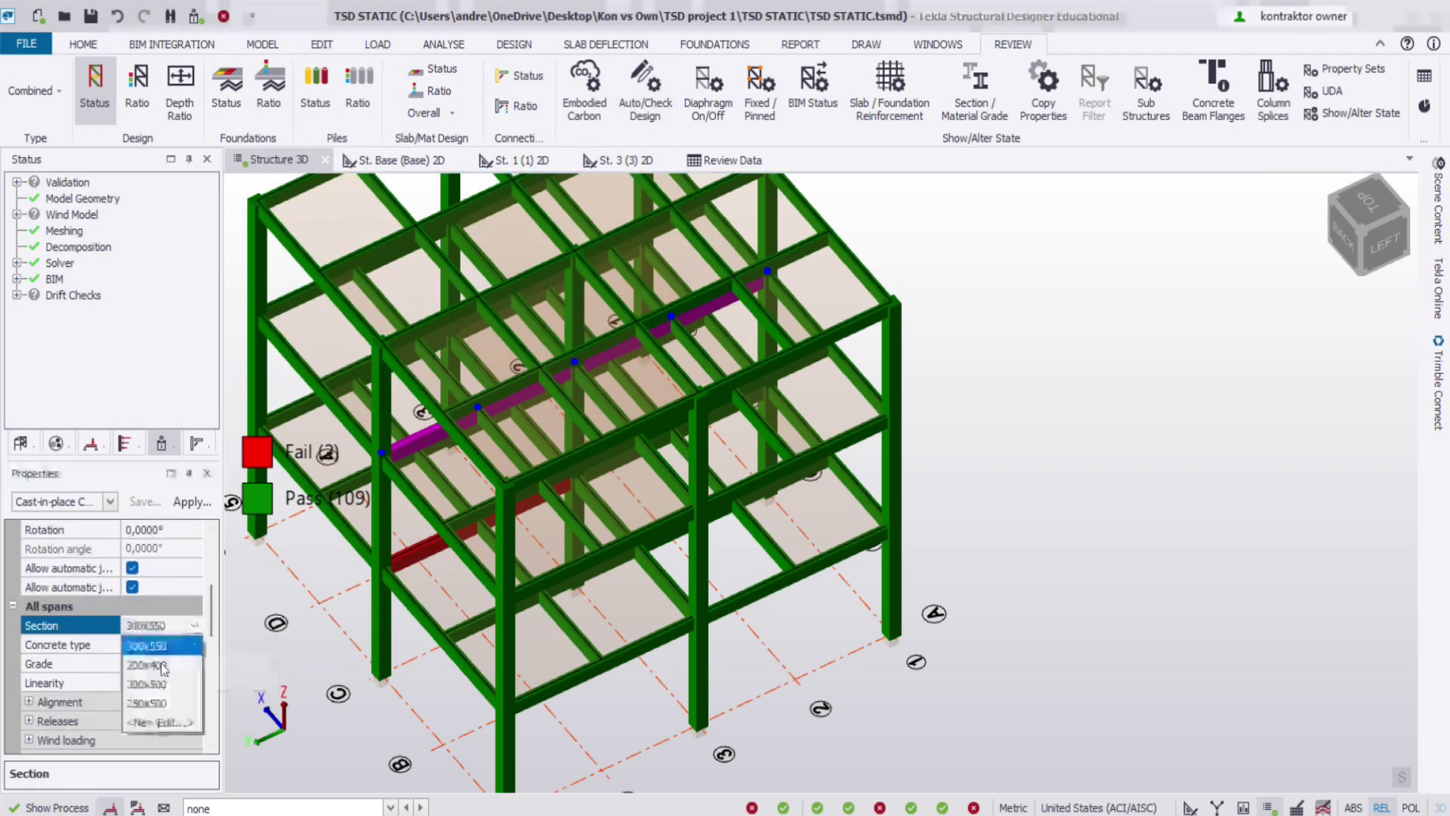
click(162, 722)
double_click(684, 319)
text(600)
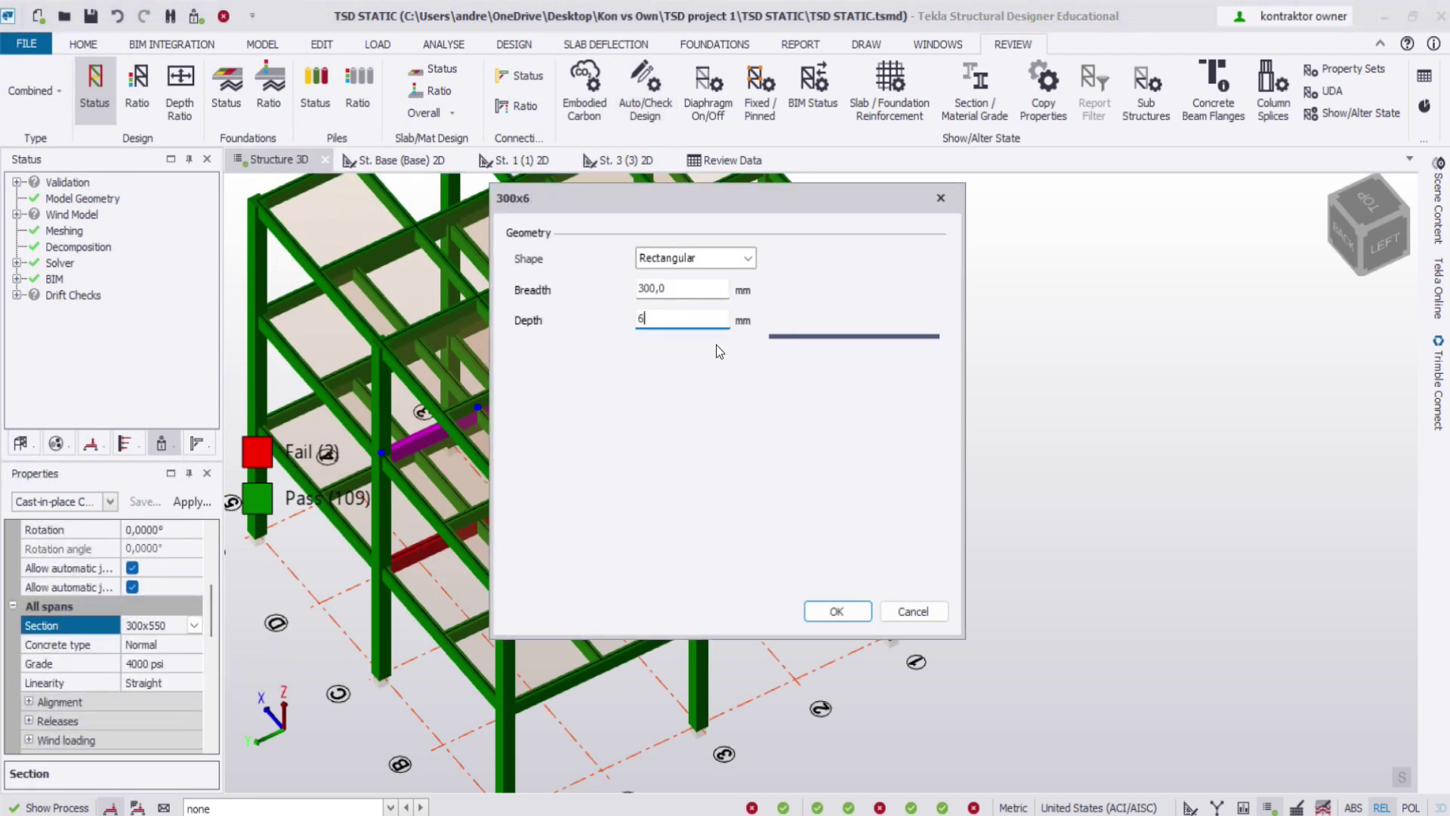
click(836, 611)
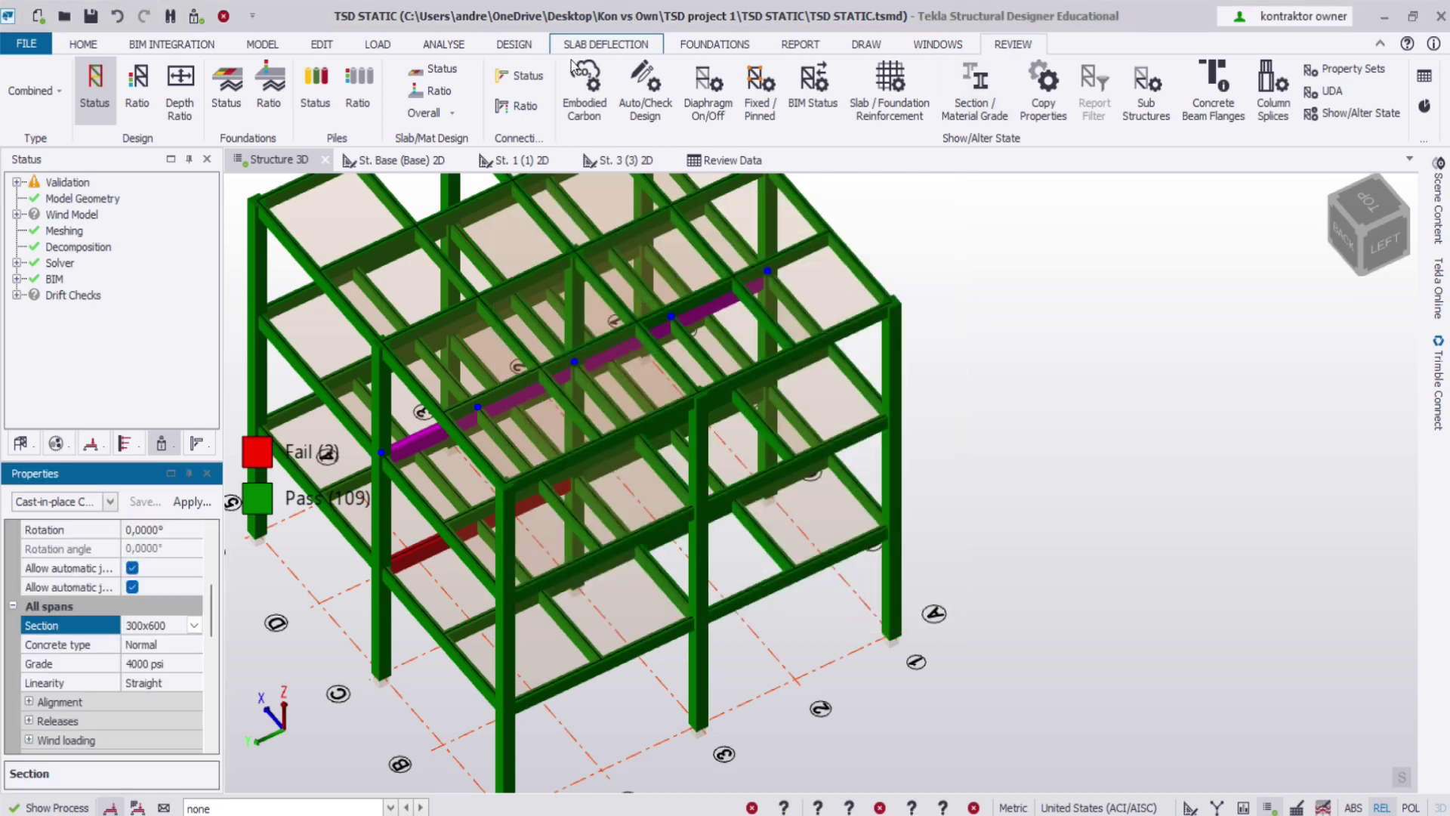
Step: Run Design All (Static) for the structure and display the Design Summary table of the concrete beams
click(513, 44)
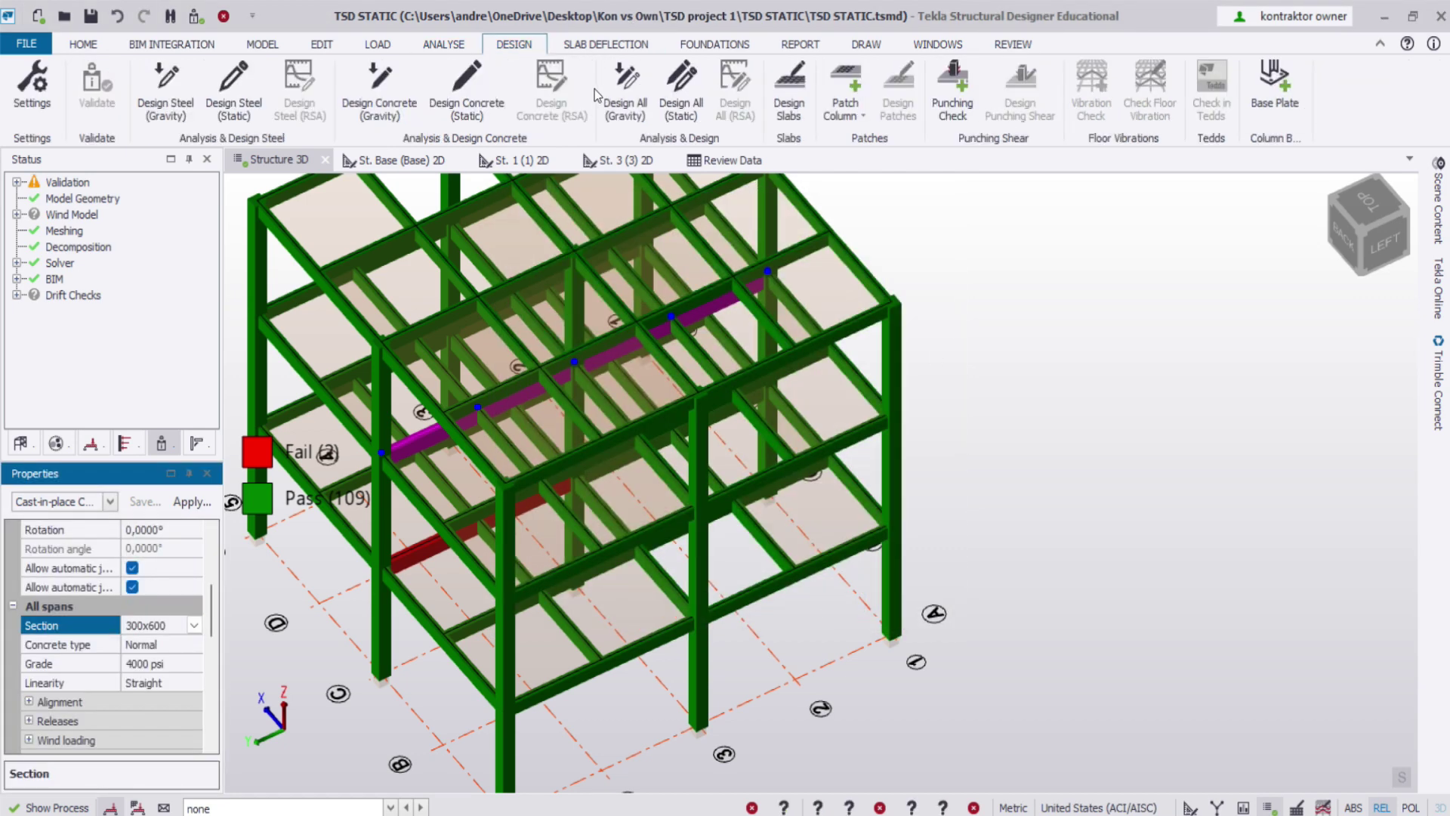
click(680, 89)
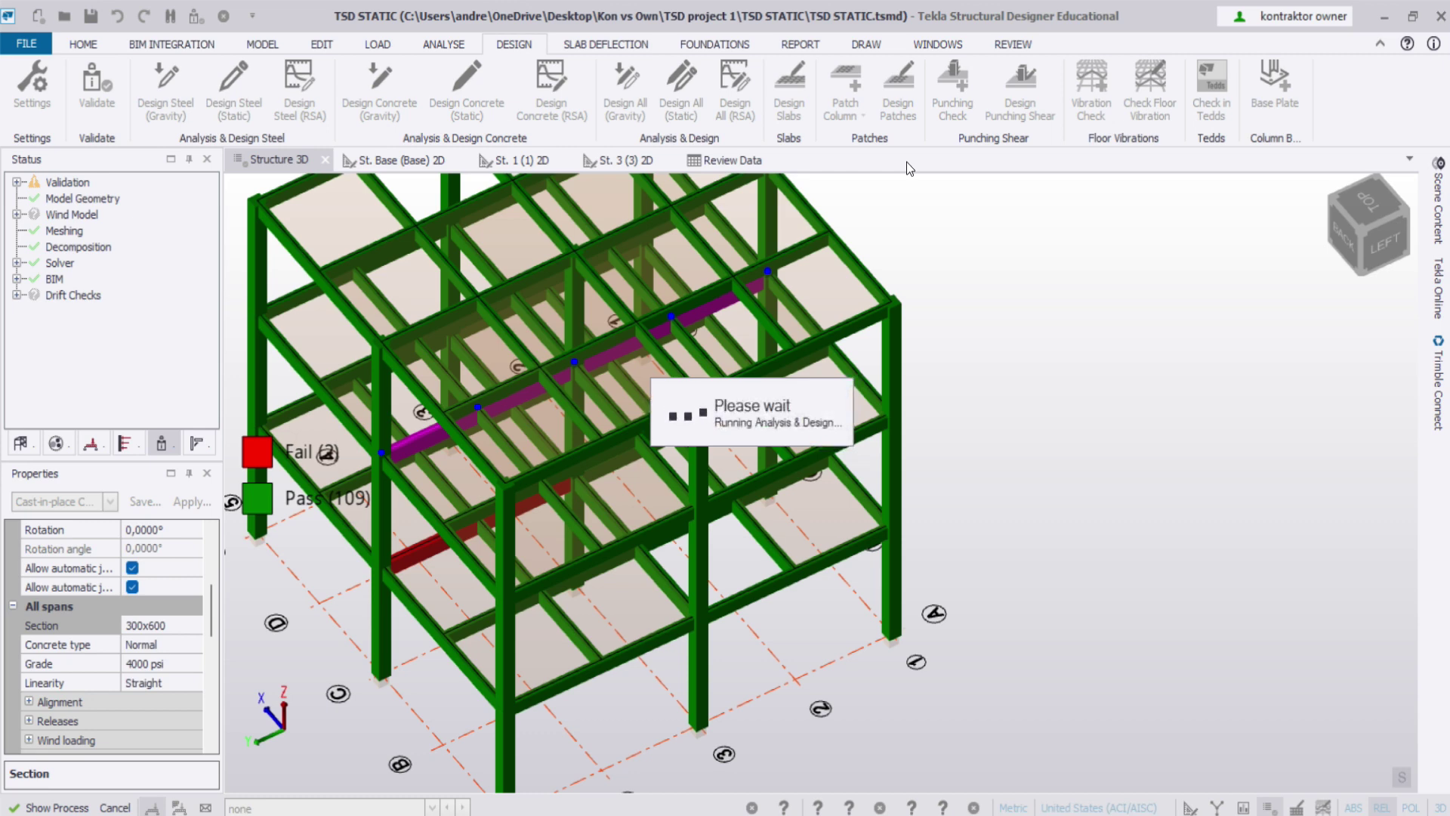
click(970, 324)
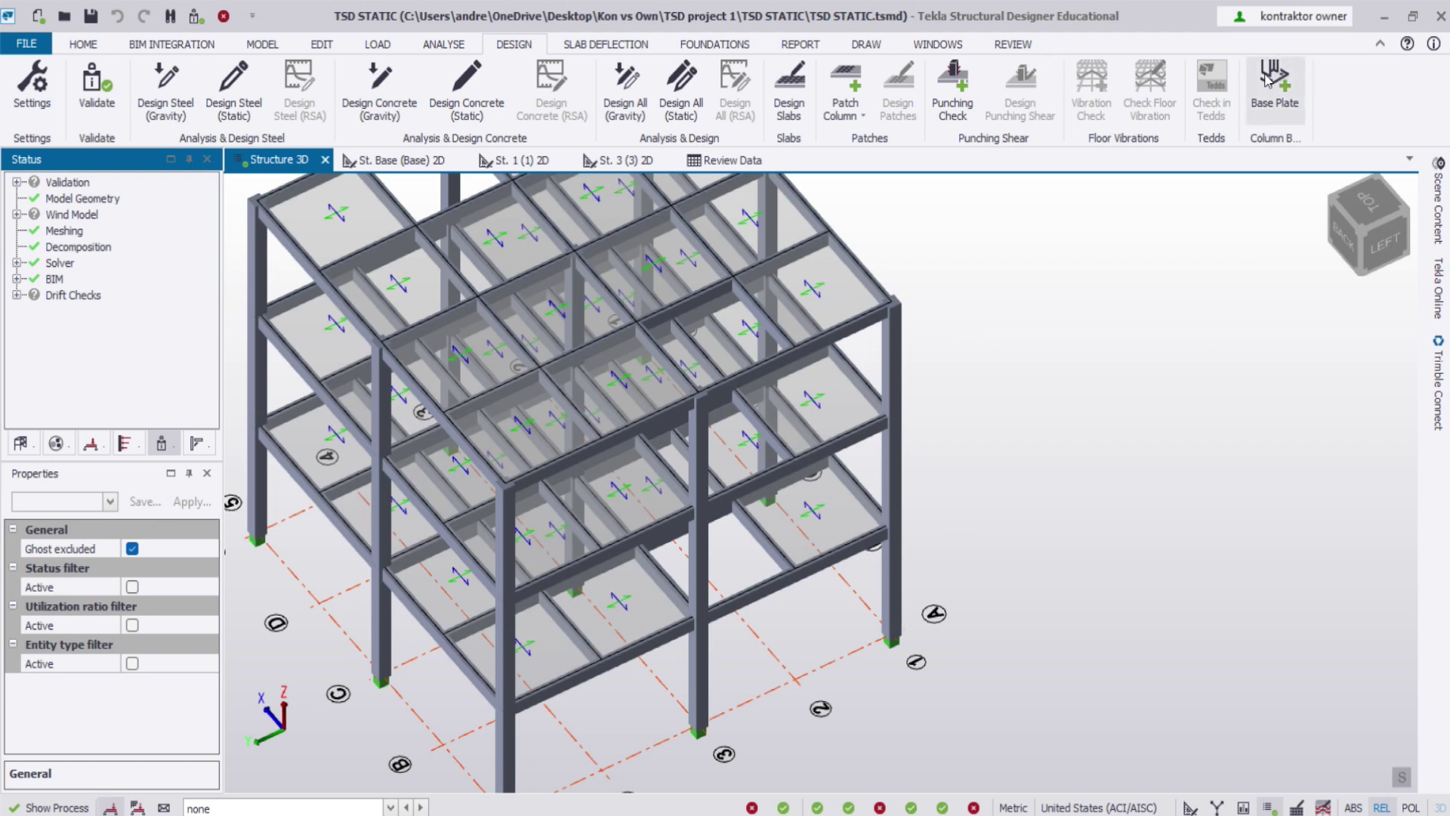
click(1013, 44)
click(1423, 75)
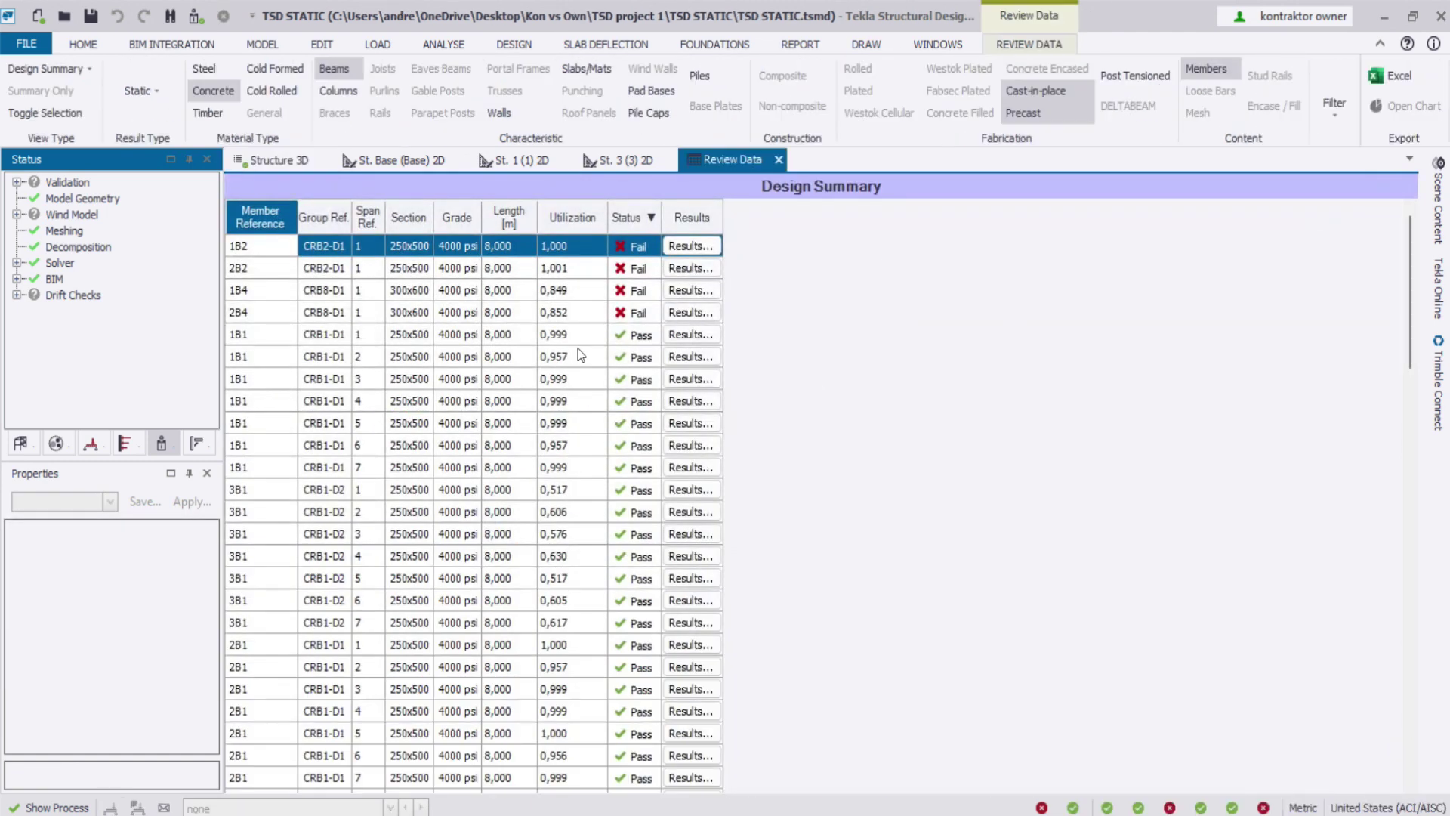
Step: Set the side bars of beam 1B2 to 2 per face and accept its interactive design
click(693, 246)
click(452, 276)
drag(950, 225, 738, 49)
scroll(678, 645, down, 3)
double_click(766, 362)
text(2)
click(1105, 87)
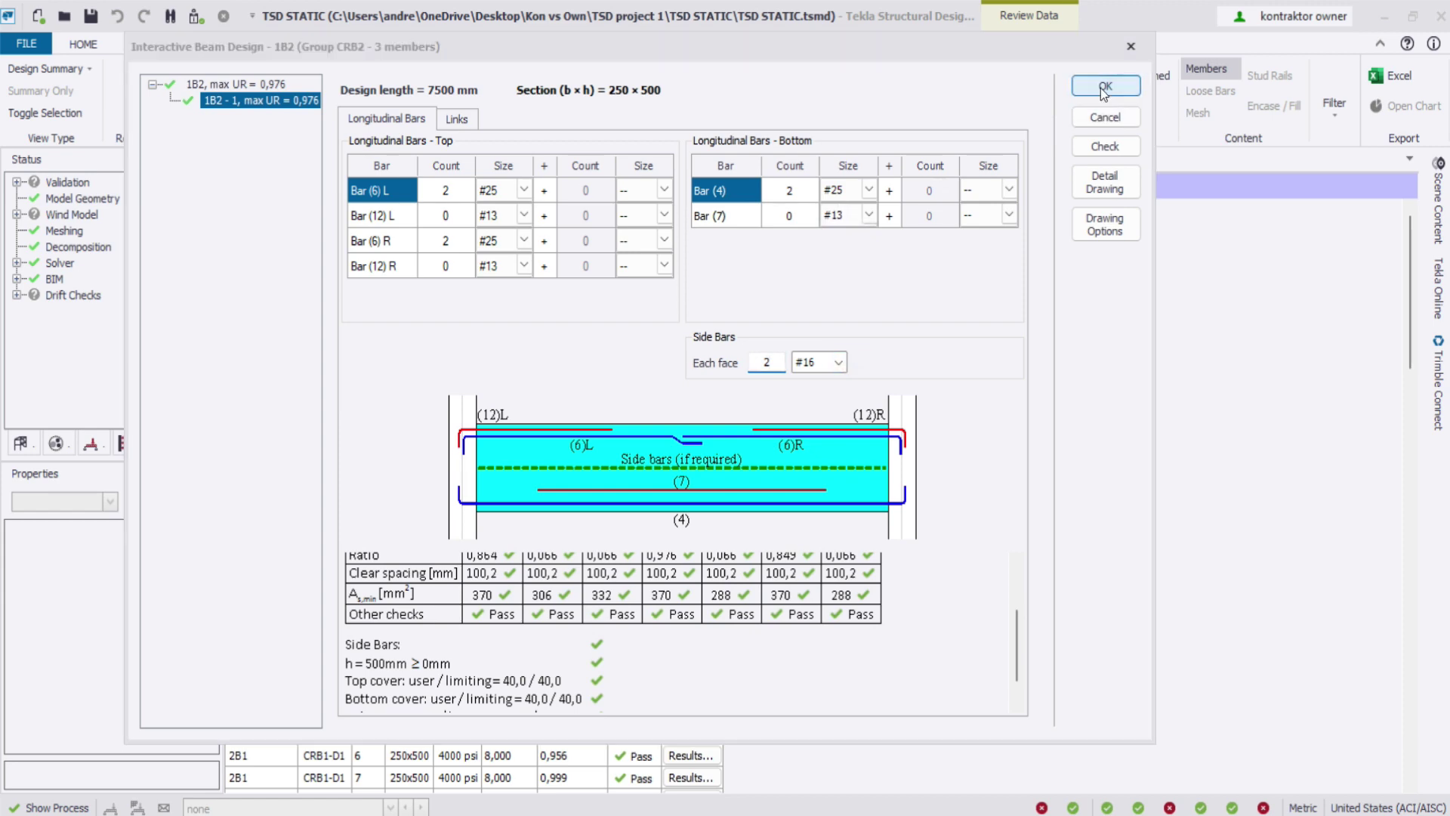
Step: Open the interactive design of beam 1B4 and examine the longitudinal bar checks of its first span
click(691, 246)
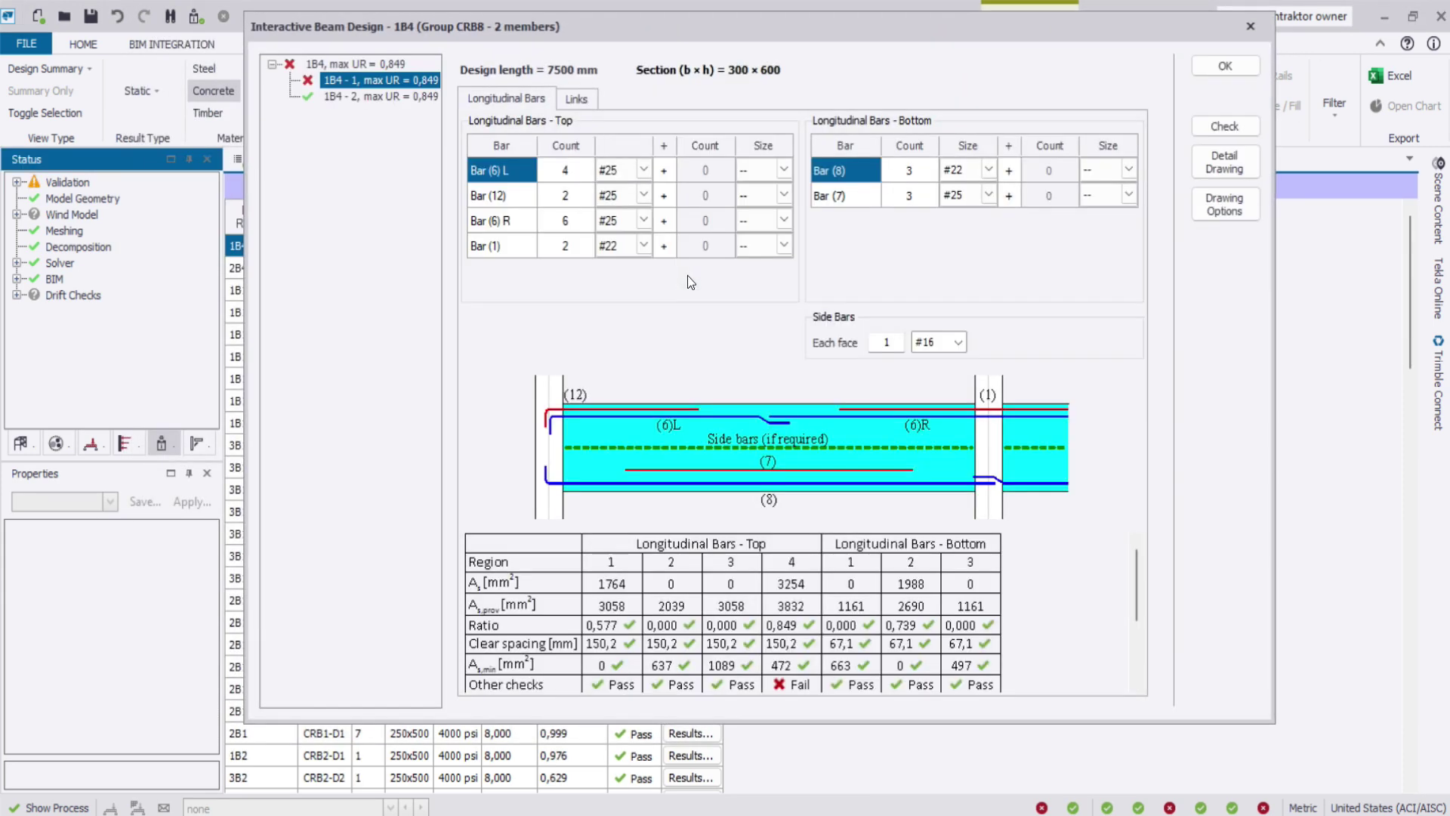
scroll(893, 641, down, 2)
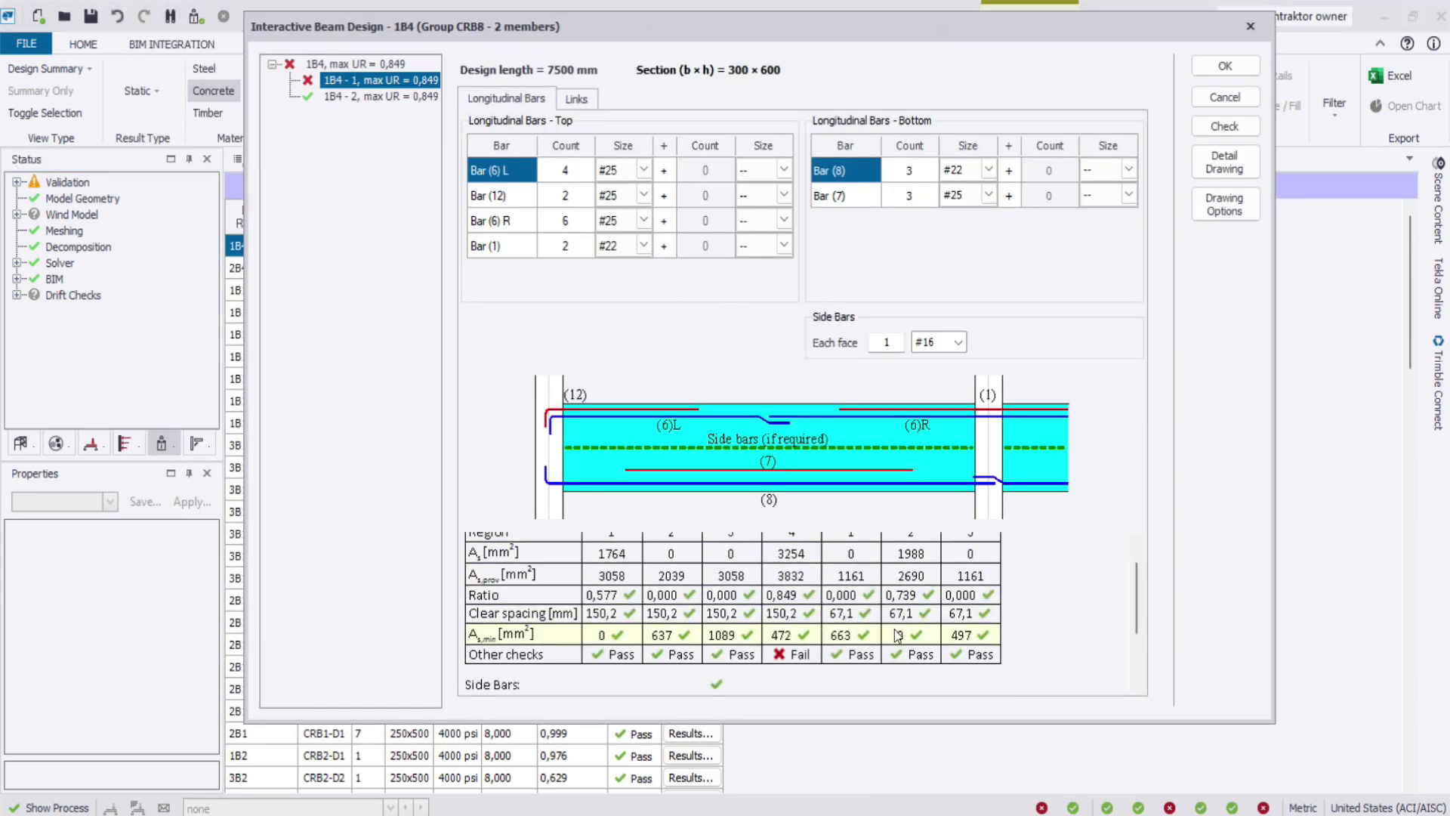
scroll(809, 641, up, 1)
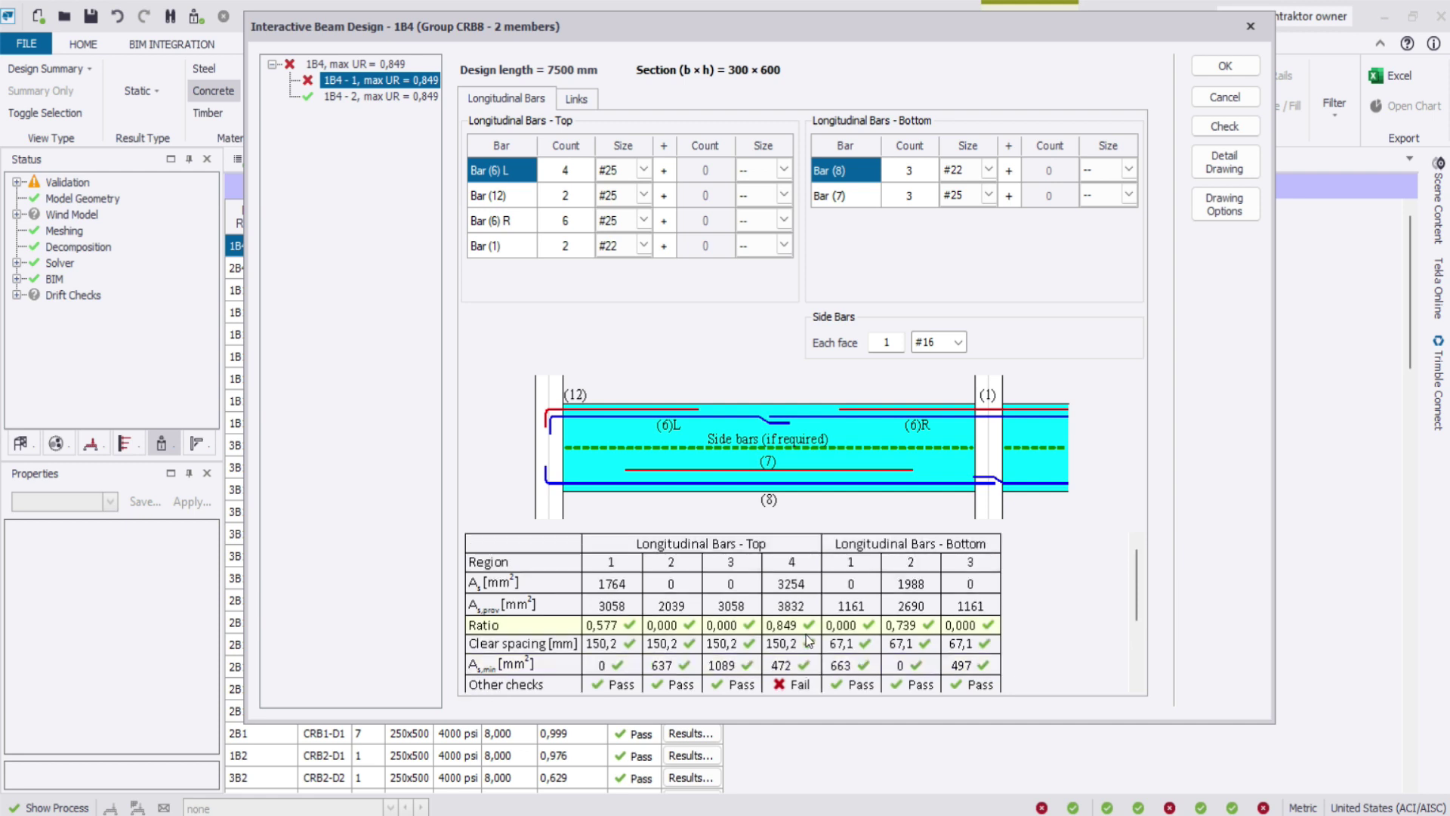
Step: Try 3 bars for top Bar (1) and 7 bars for top Bar (6) R in beam span 1B4 - 1
click(567, 249)
text(3)
click(570, 199)
click(561, 219)
text(7)
Step: Set top Bar (6) R to 5 bars and top Bar (1) to 2 bars in beam span 1B4 - 1
click(573, 228)
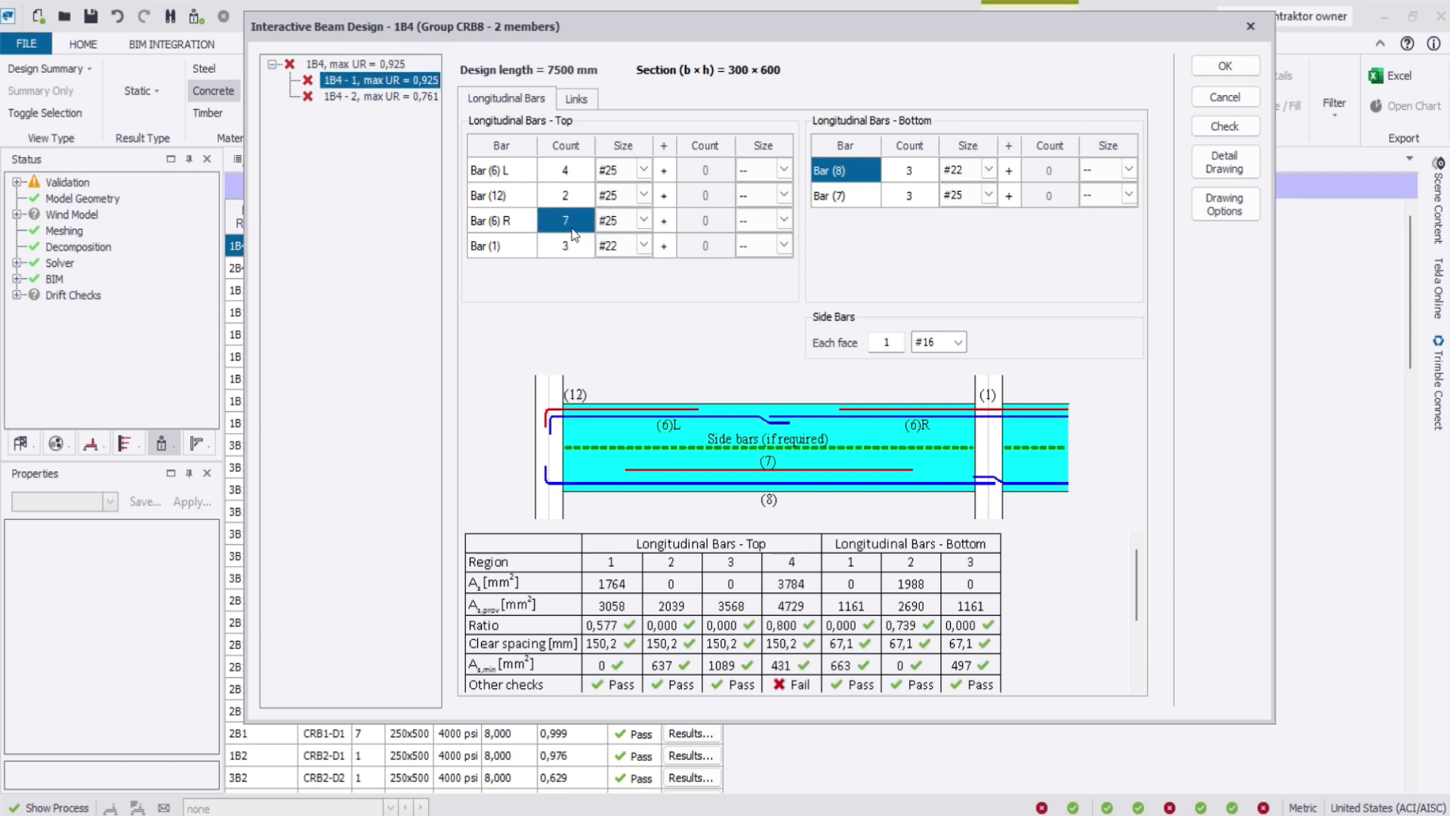
text(5)
click(573, 169)
click(577, 247)
text(2)
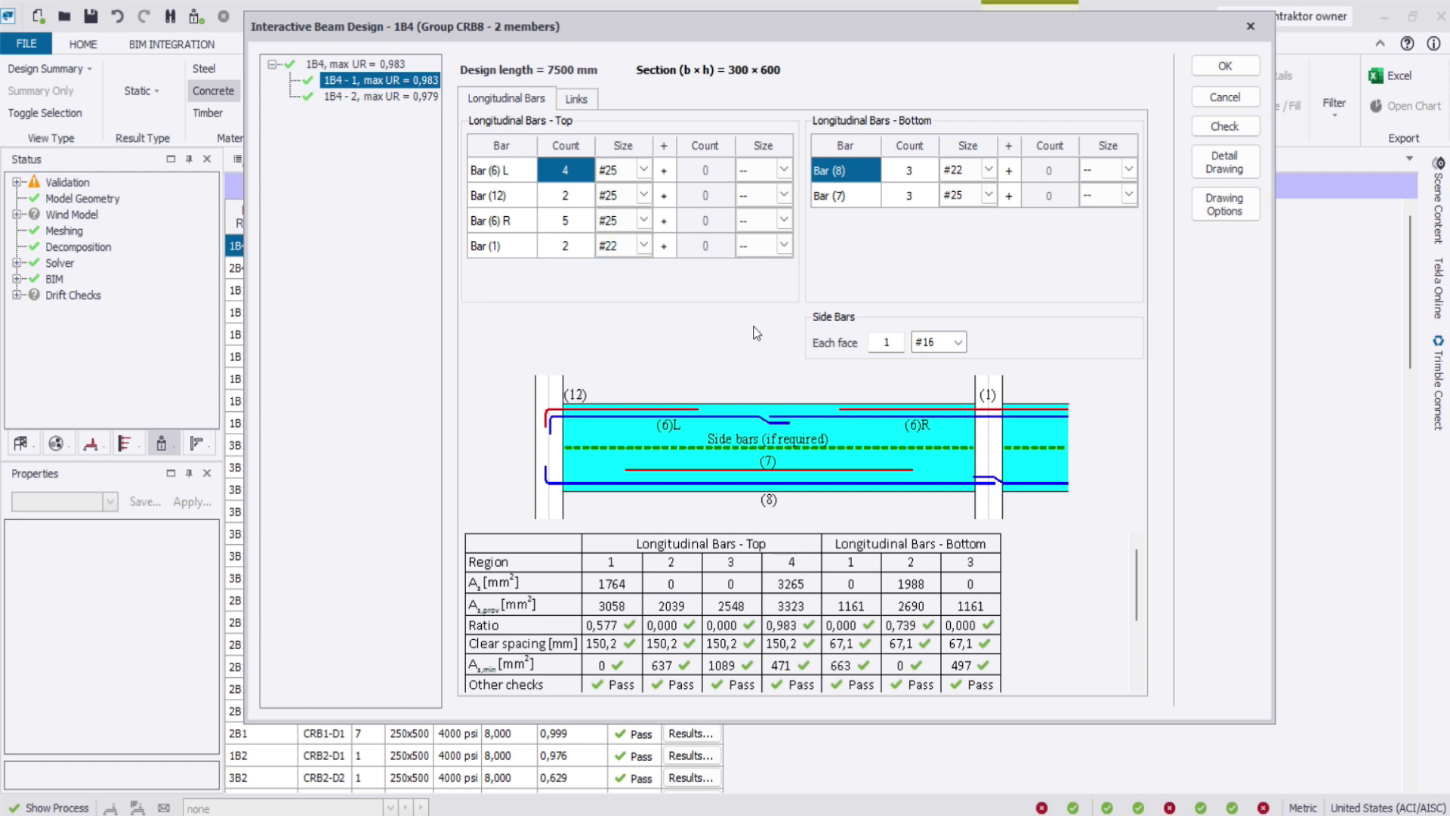
Step: Try 4 bars for top Bar (6) R in beam span 1B4 - 1
click(580, 228)
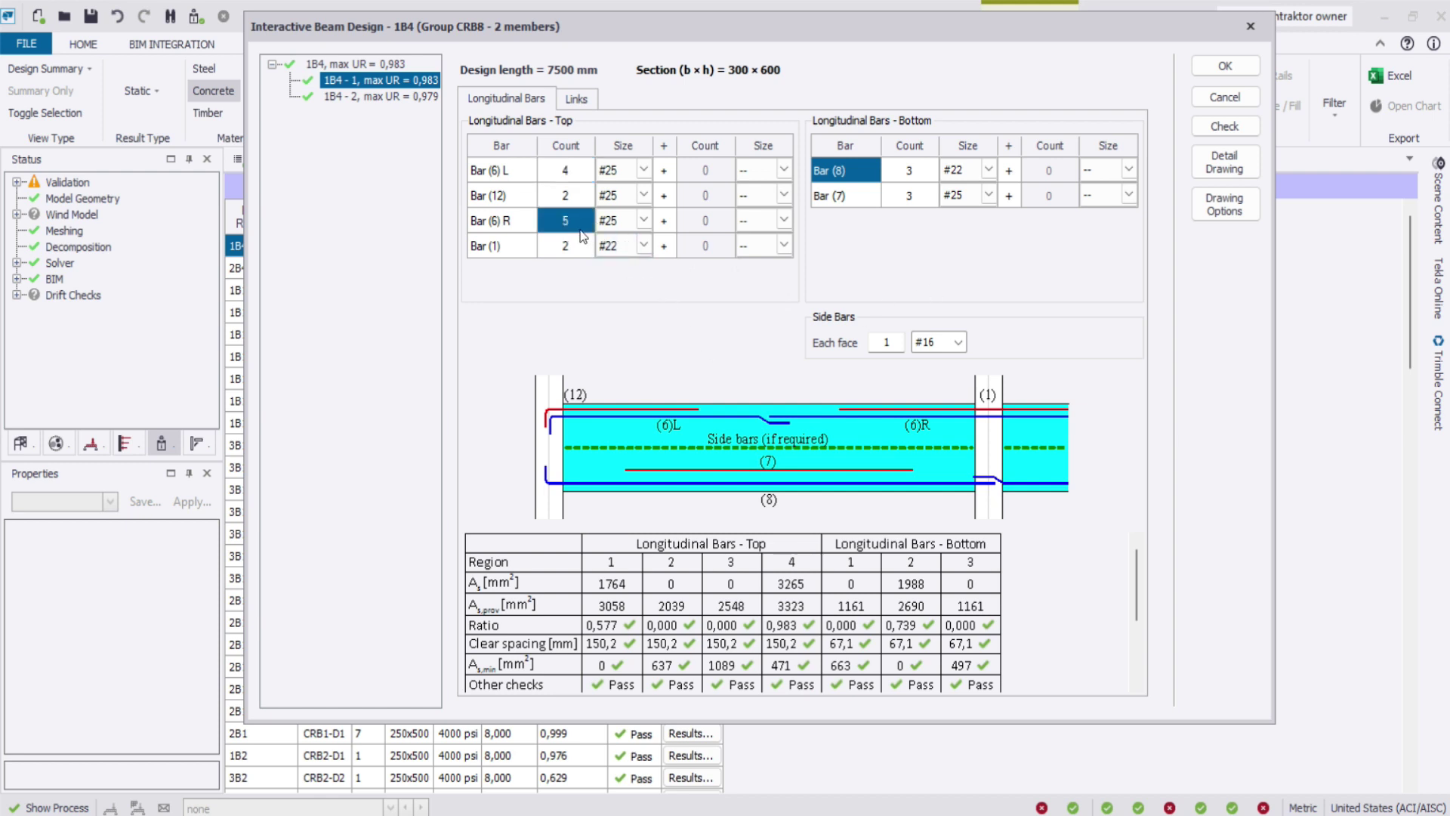
text(4)
click(580, 172)
Step: Return top Bar (6) R to 5 bars and accept the interactive design of beam 1B4
click(576, 222)
text(5)
click(588, 178)
click(1212, 66)
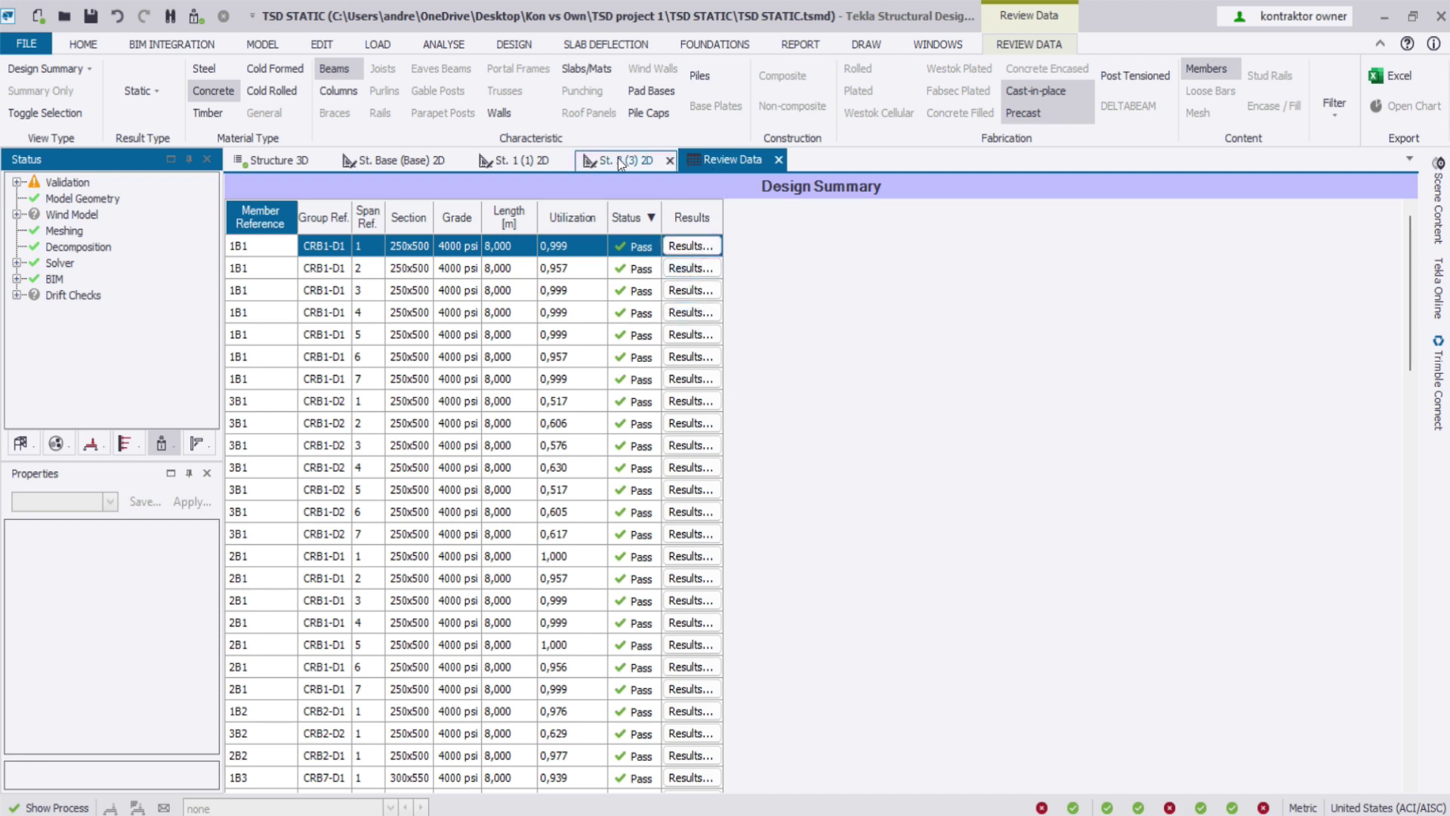
Step: Switch the Design Summary from concrete beams to concrete columns
click(142, 87)
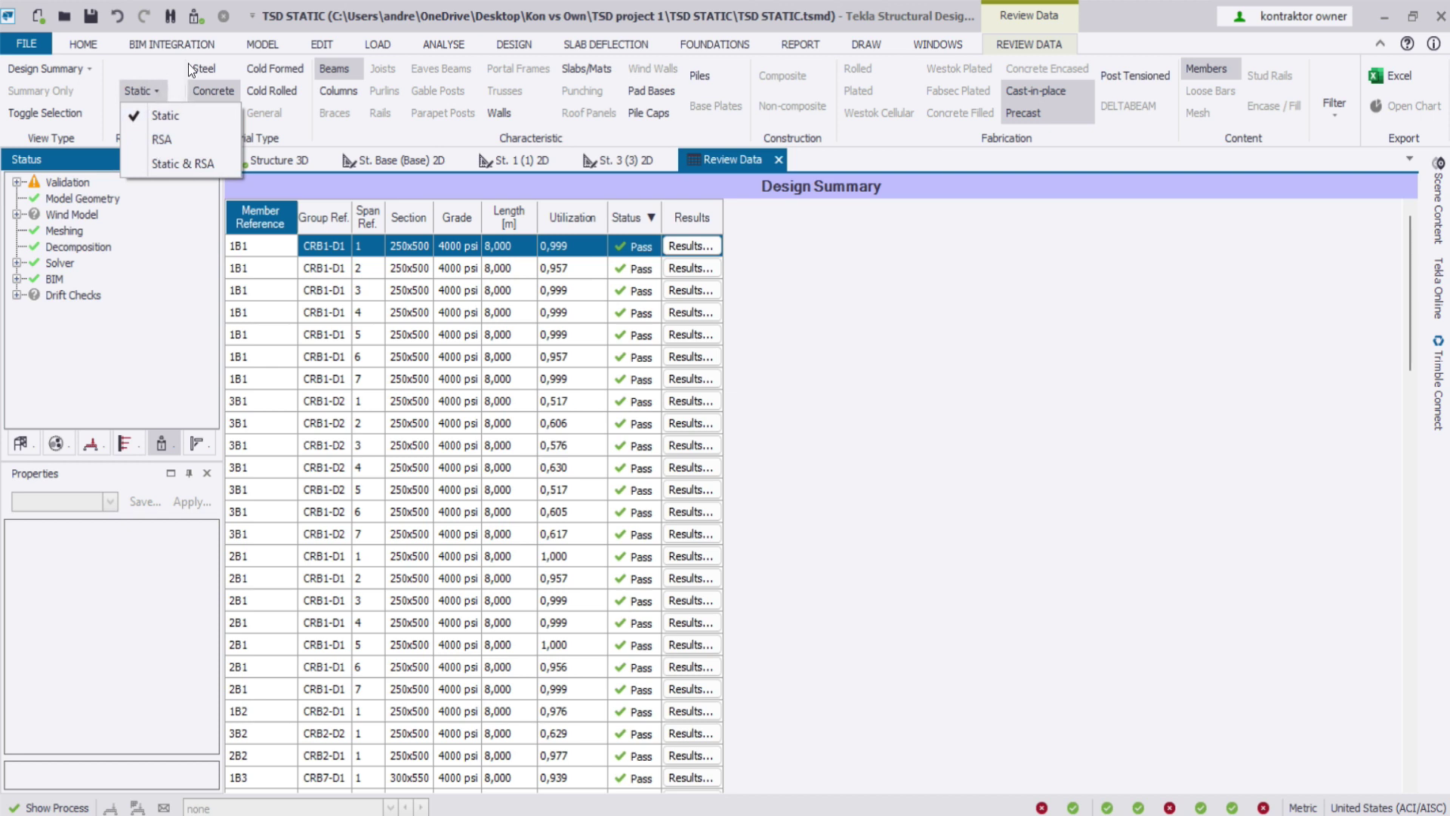
click(218, 93)
click(339, 91)
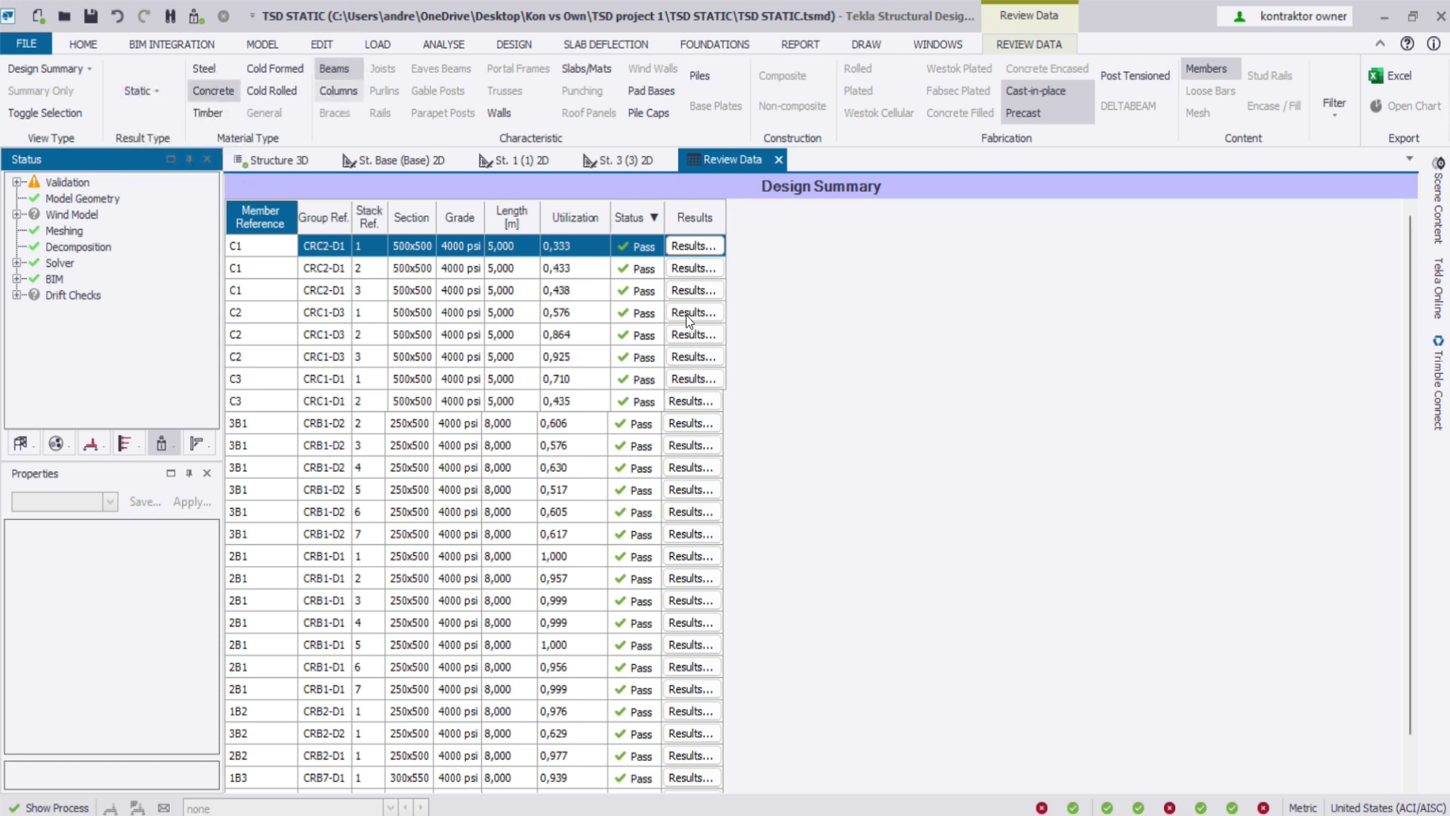
Step: Open stack C1 - 3 of column C1 and set the intermediate bar count to 2 for lengths 1-2 and 2-3
click(698, 247)
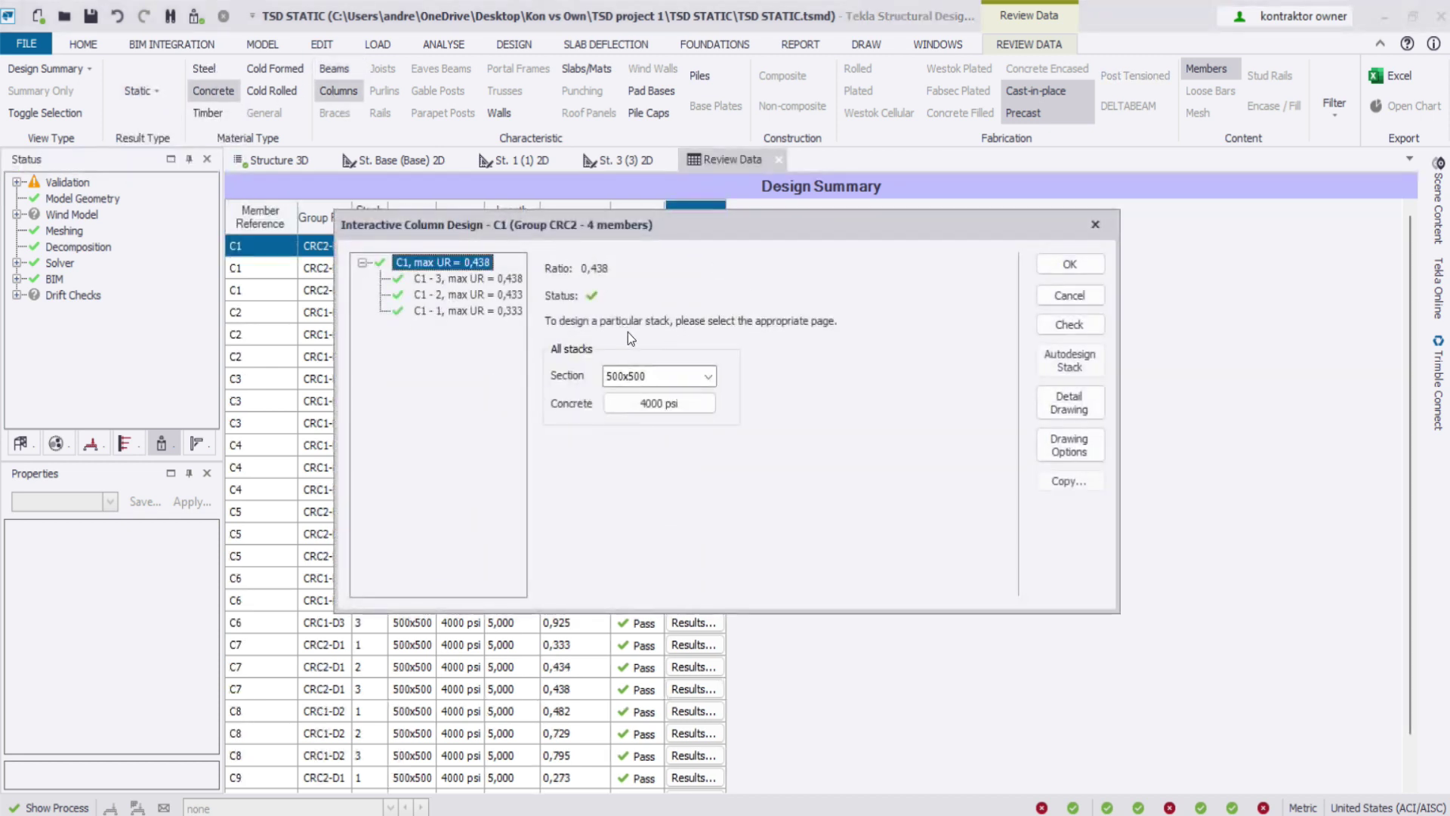
click(465, 290)
click(484, 279)
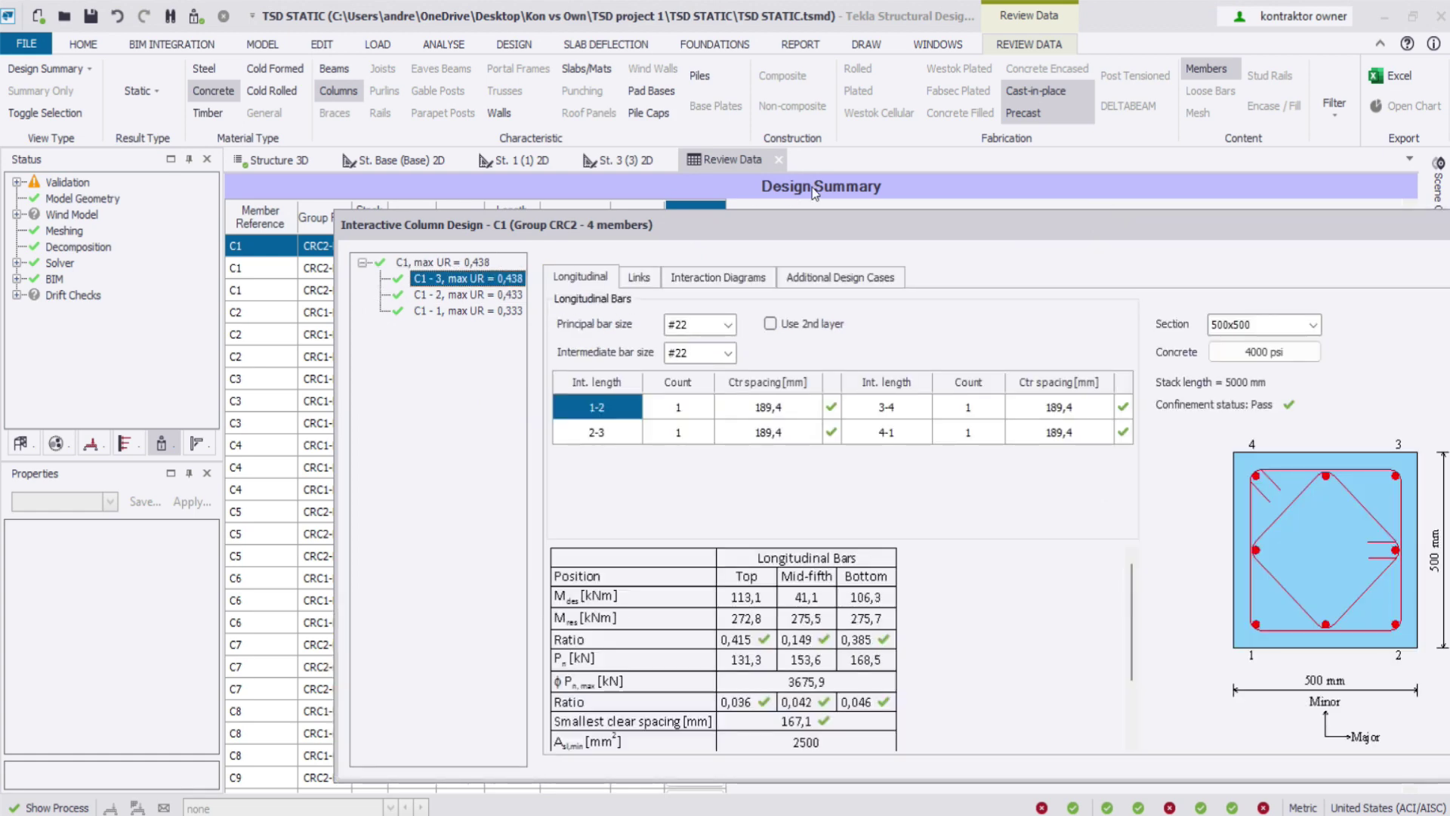
drag(865, 215, 609, 70)
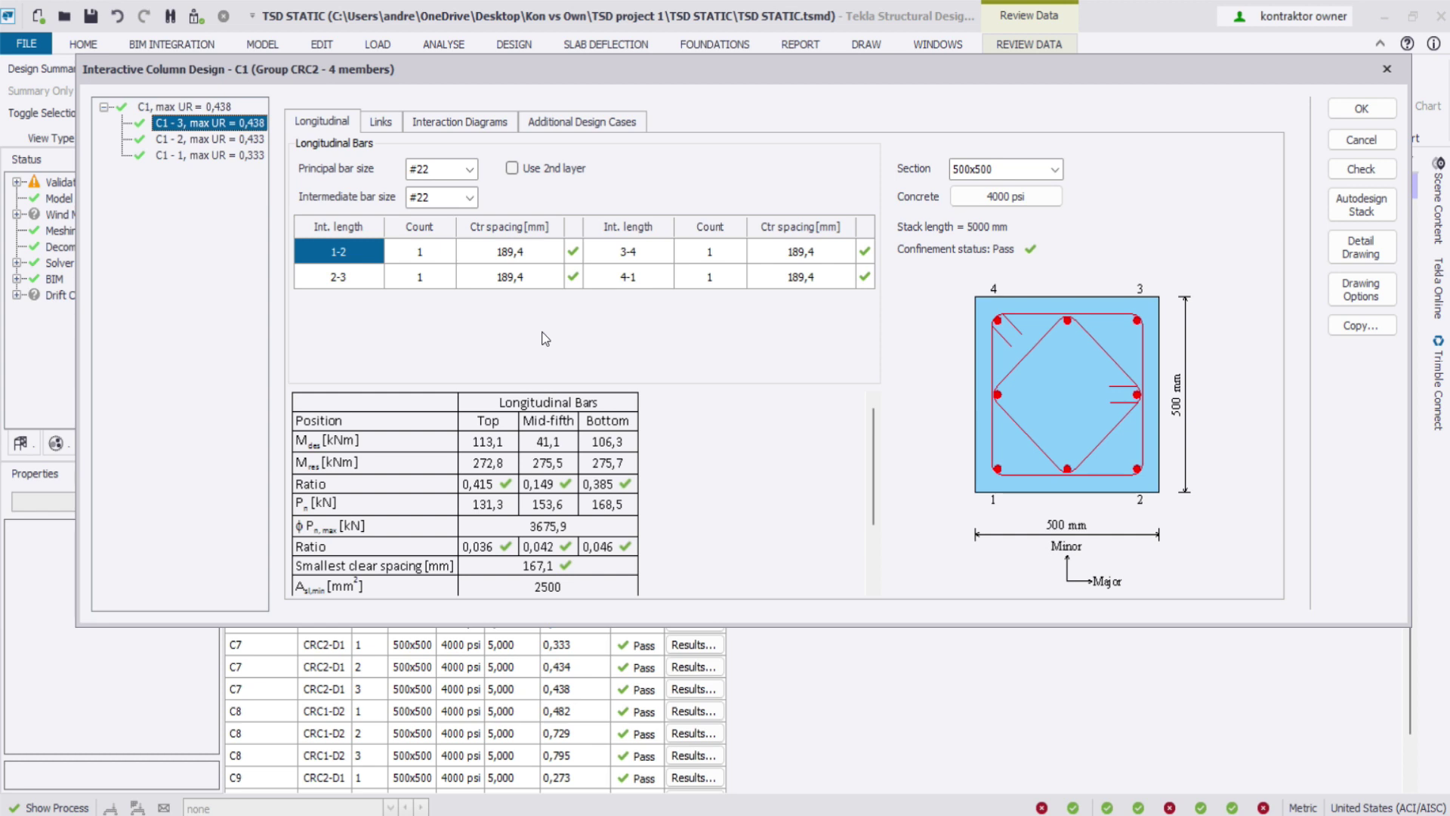
click(434, 259)
text(2)
click(435, 278)
text(2)
click(438, 258)
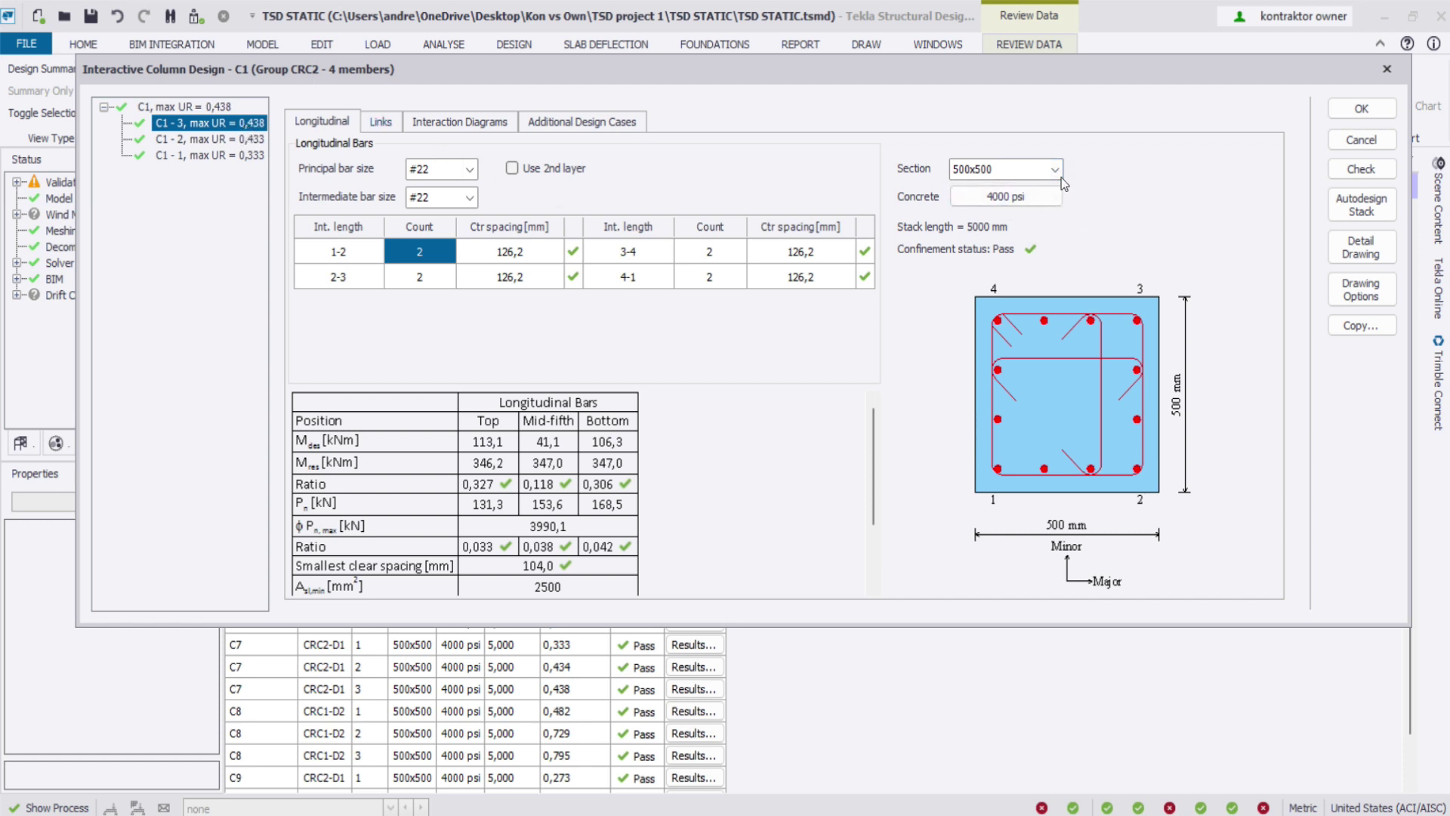
Step: Examine the links, interaction diagrams and additional design cases of column stack C1 - 3
click(380, 123)
click(484, 128)
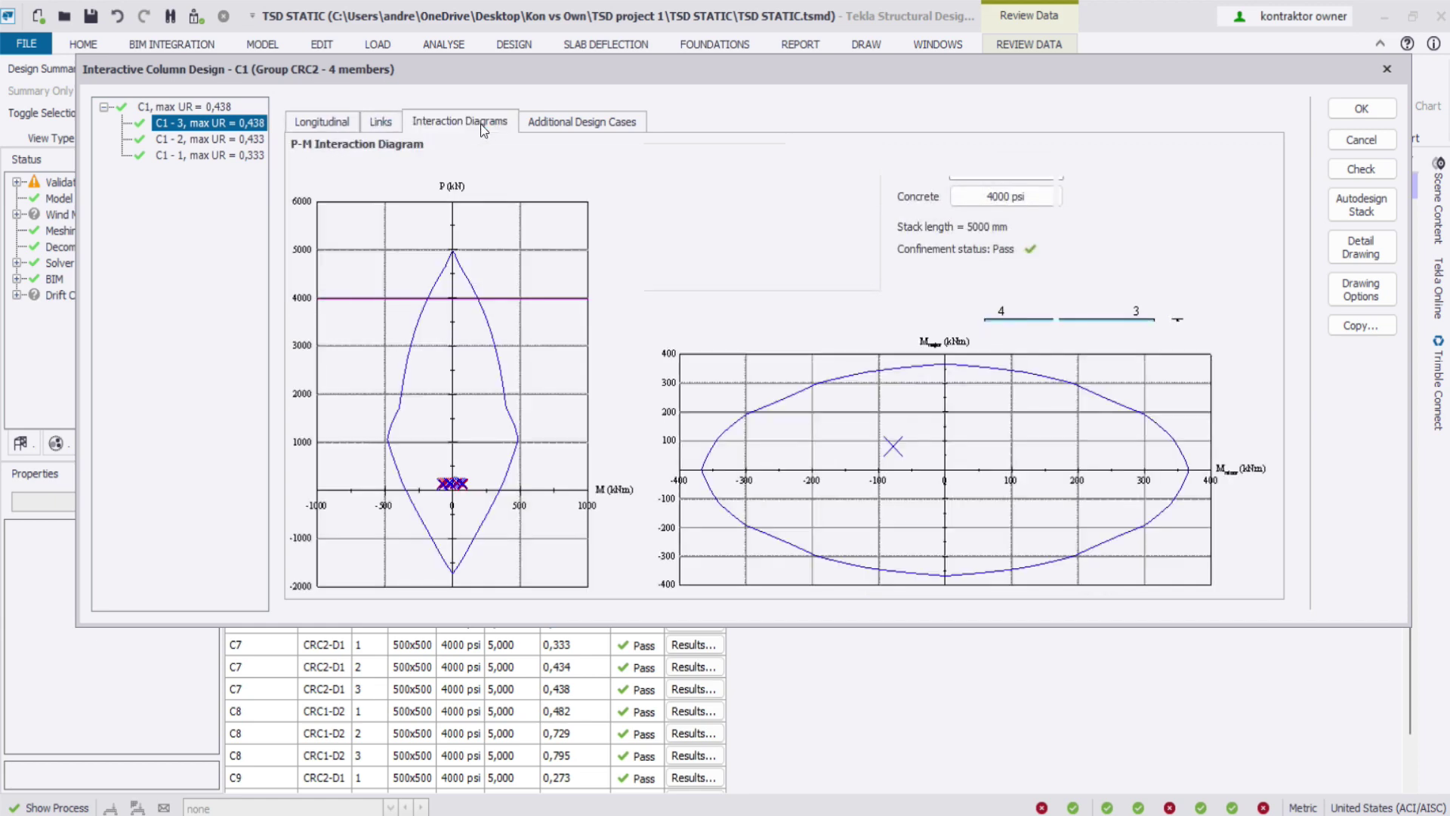
click(560, 124)
click(373, 125)
click(477, 120)
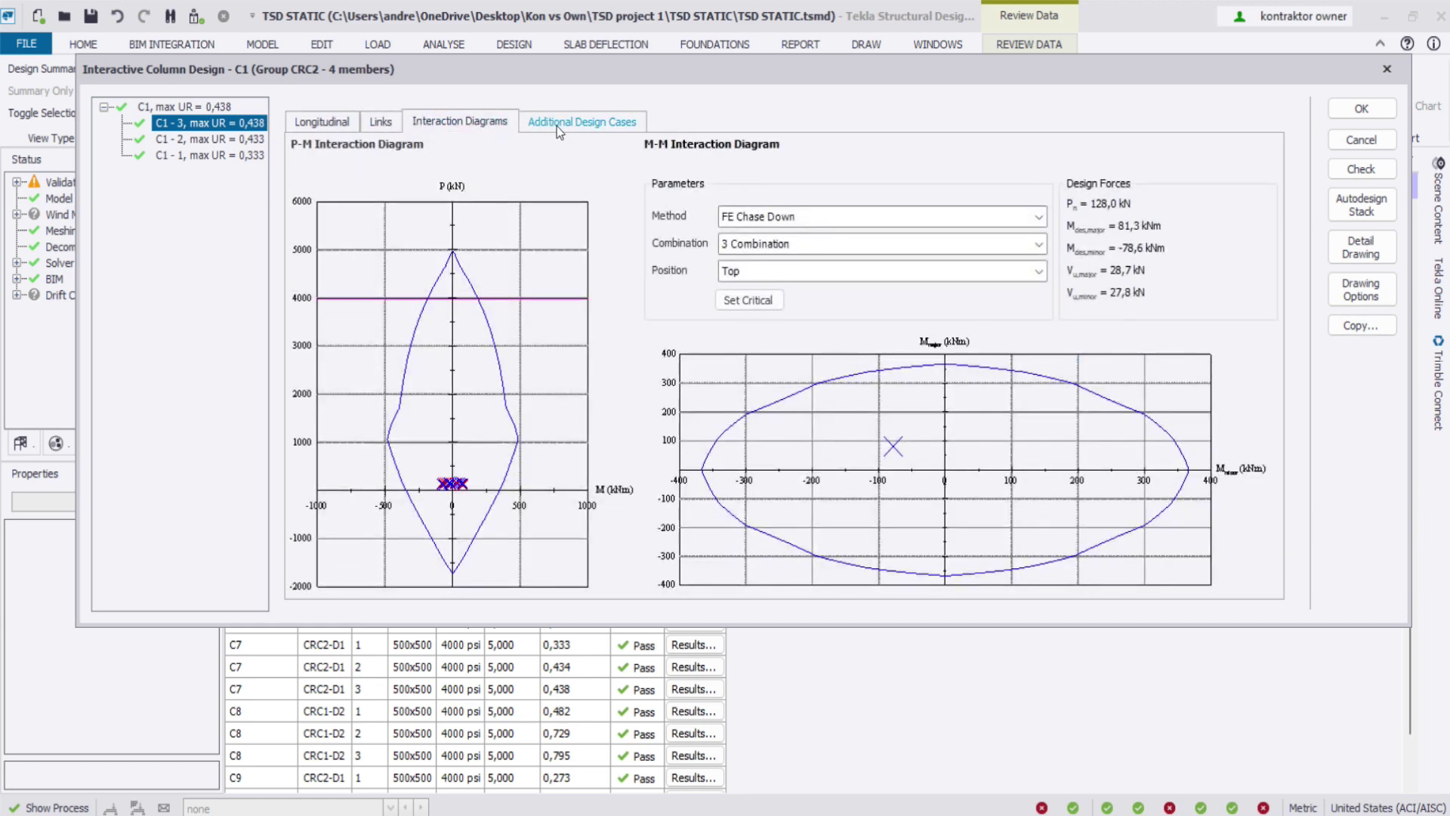
click(556, 126)
click(485, 127)
click(370, 125)
Step: Look over the longitudinal bar checks of stack C1 - 3 and accept the column C1 design
click(322, 122)
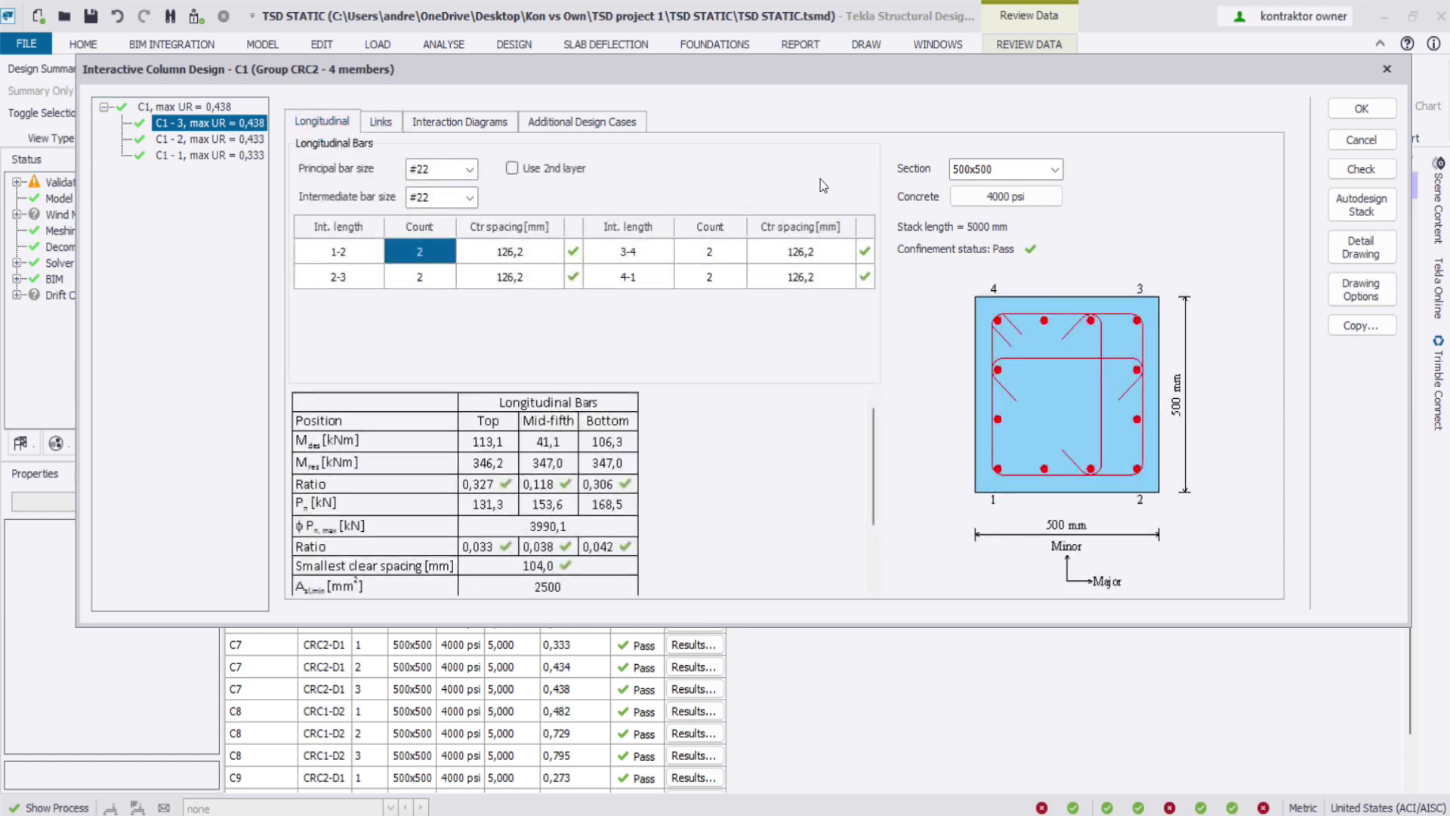
scroll(648, 488, down, 3)
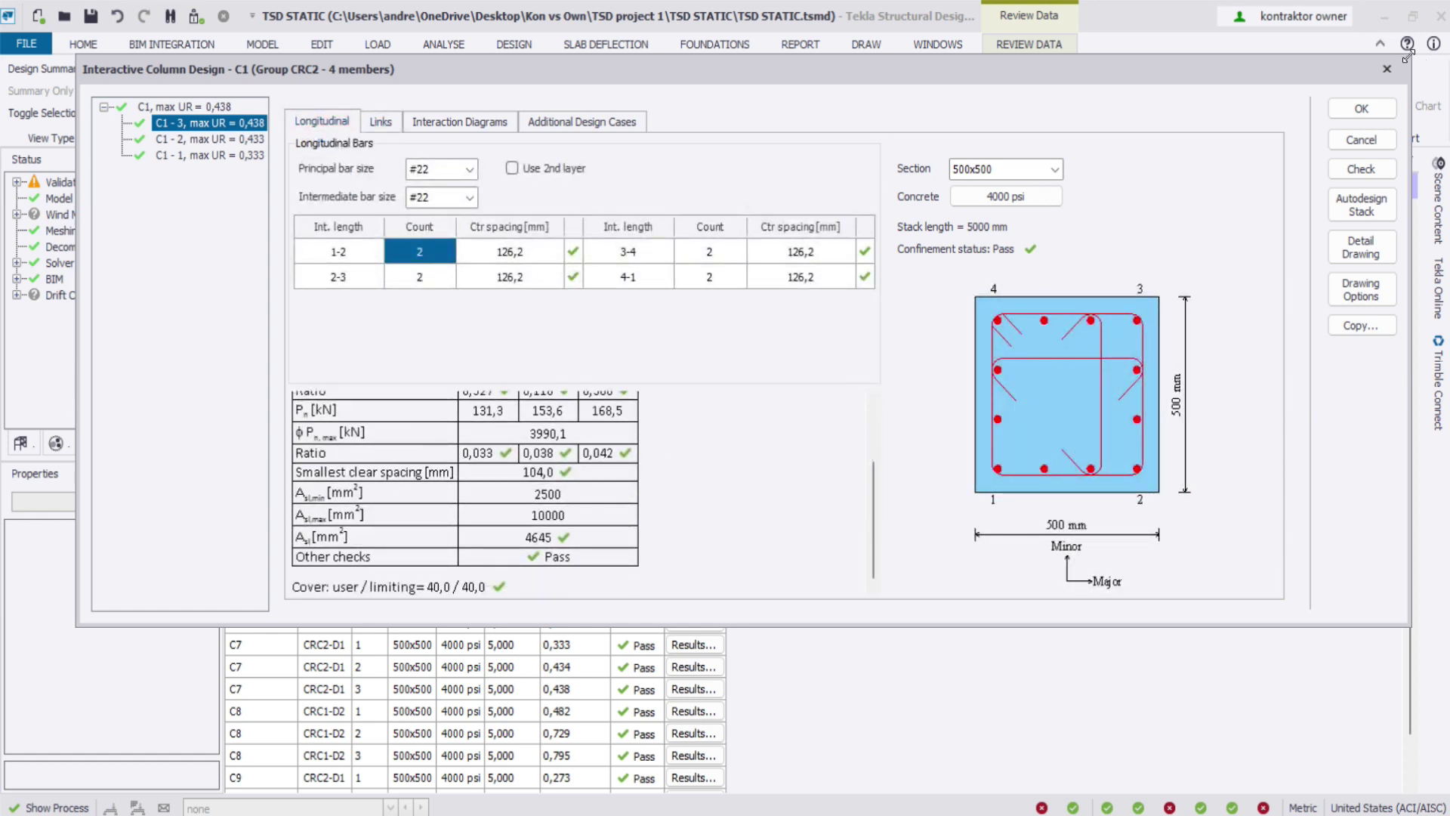
click(1361, 110)
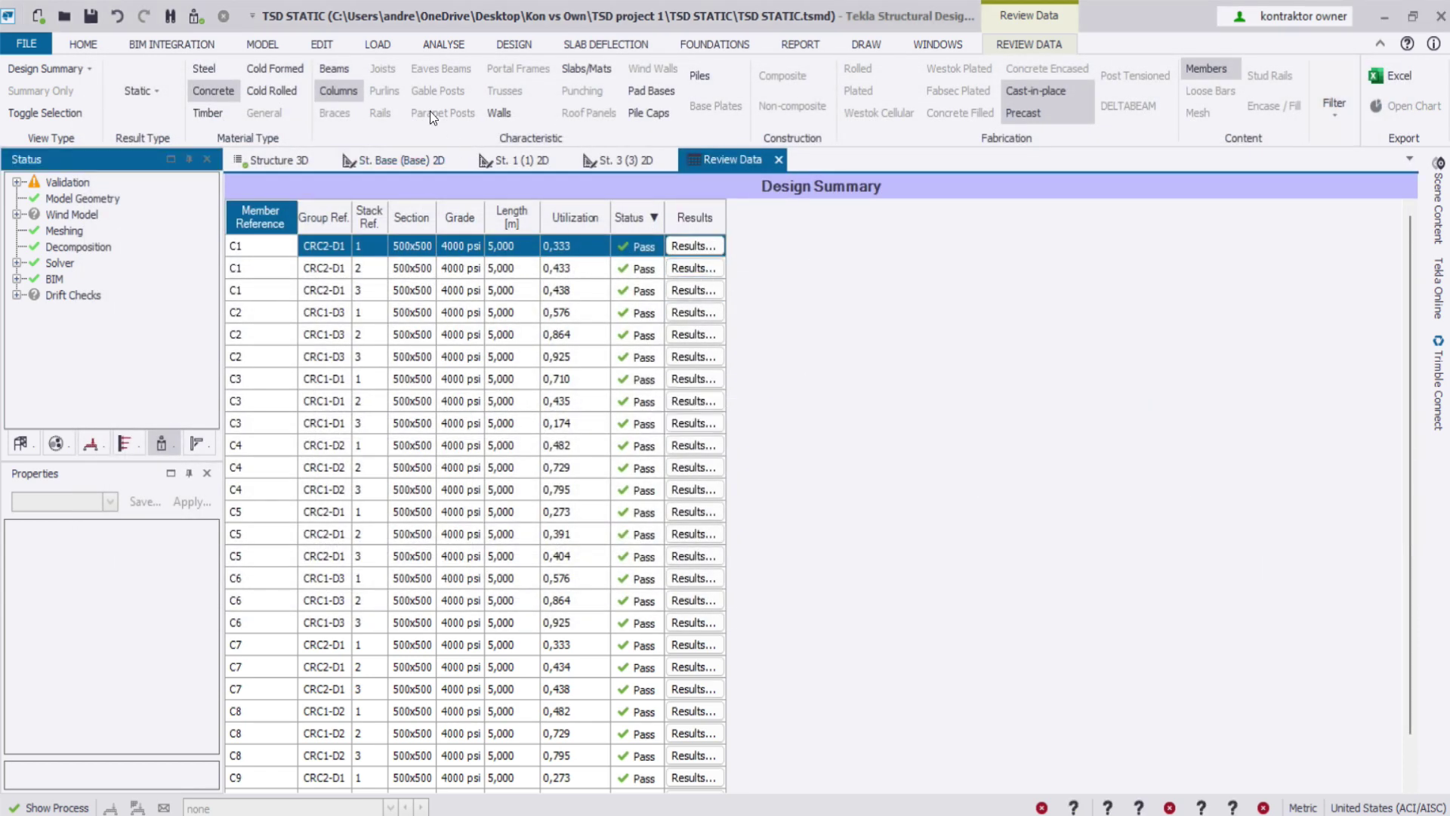
Step: List the concrete beams in the Design Summary again and examine the longitudinal bar checks of beam span 1B1 - 1
click(333, 69)
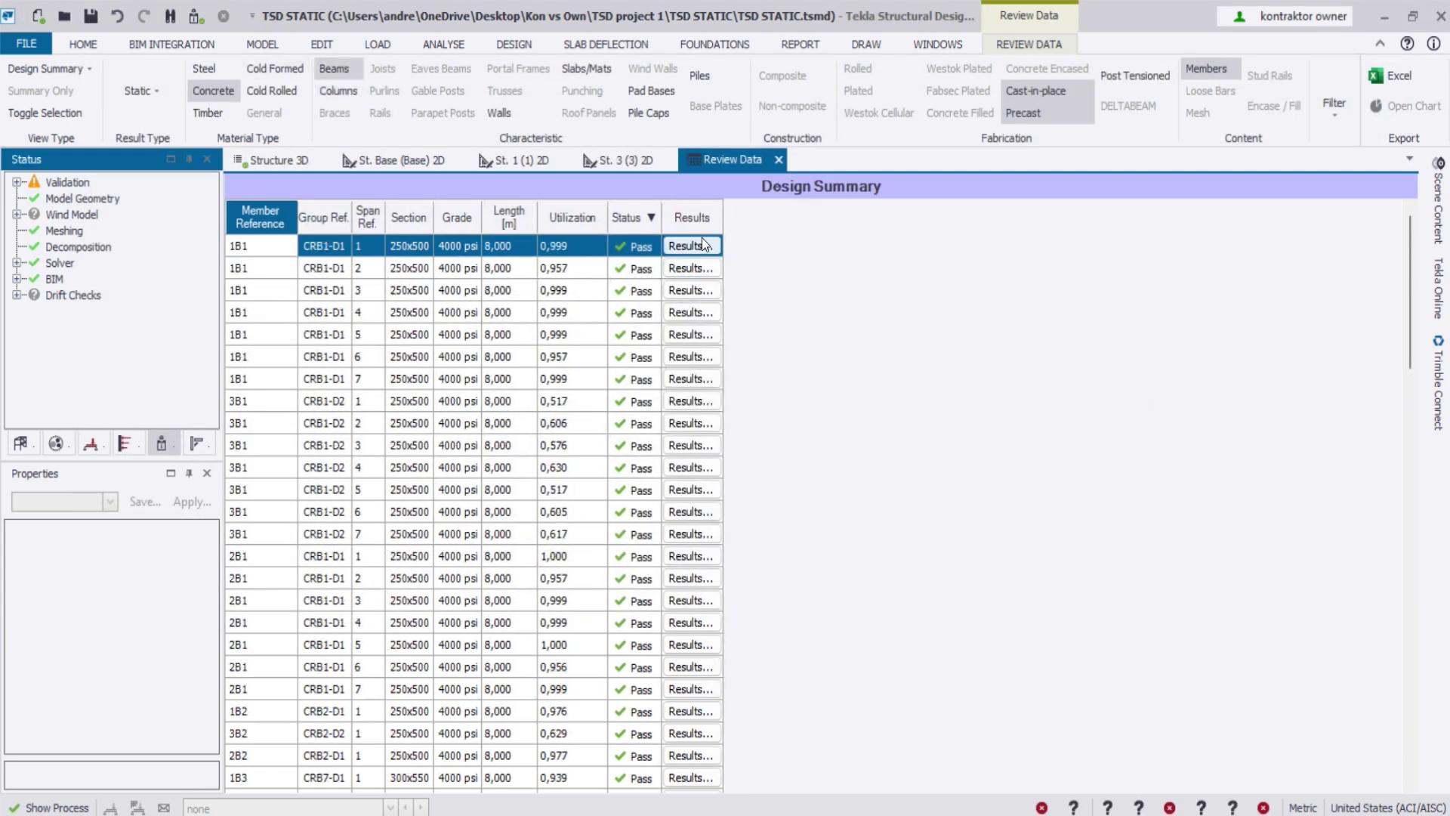
click(693, 245)
click(400, 67)
click(397, 81)
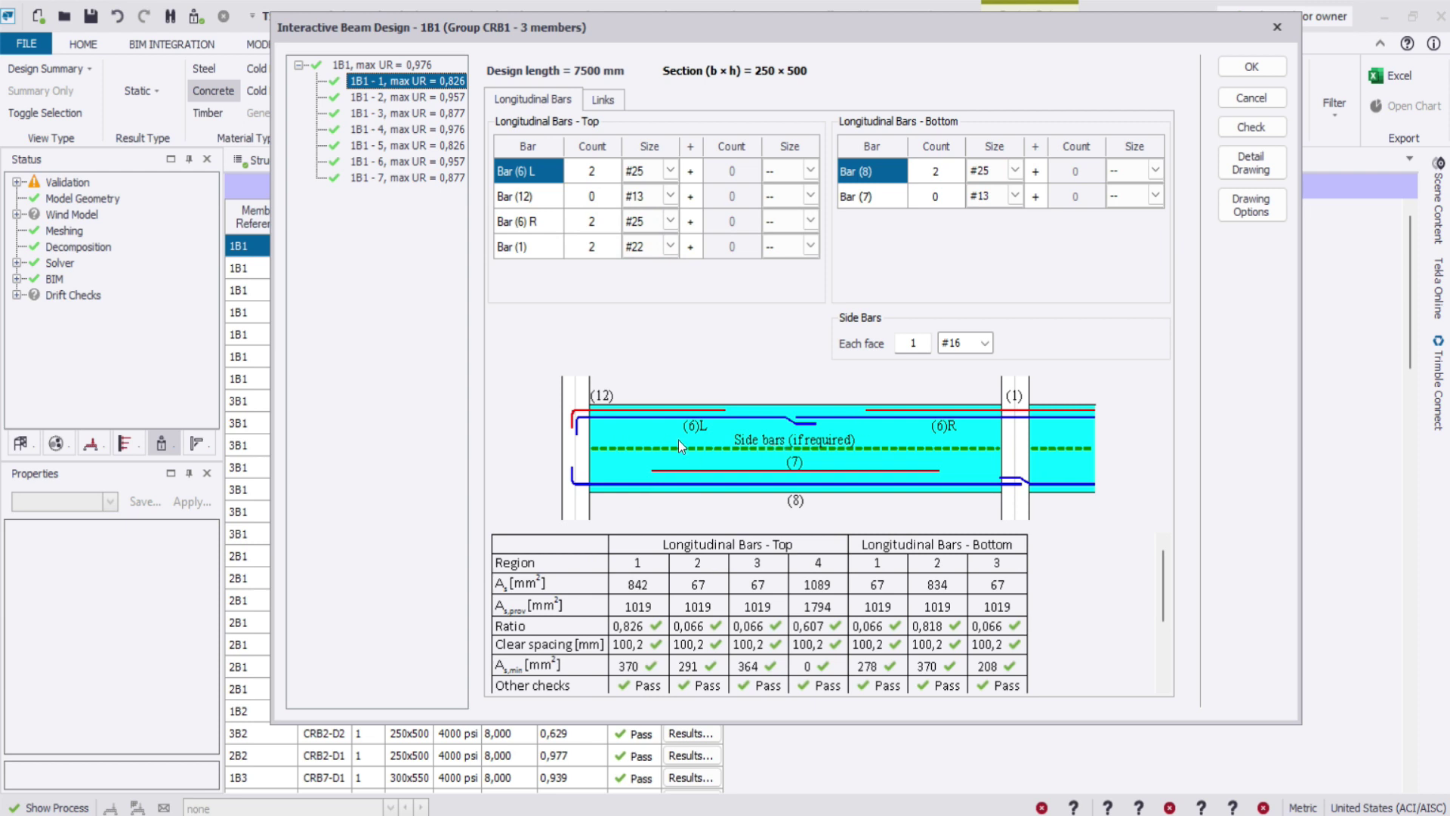
scroll(578, 566, down, 2)
scroll(578, 566, up, 1)
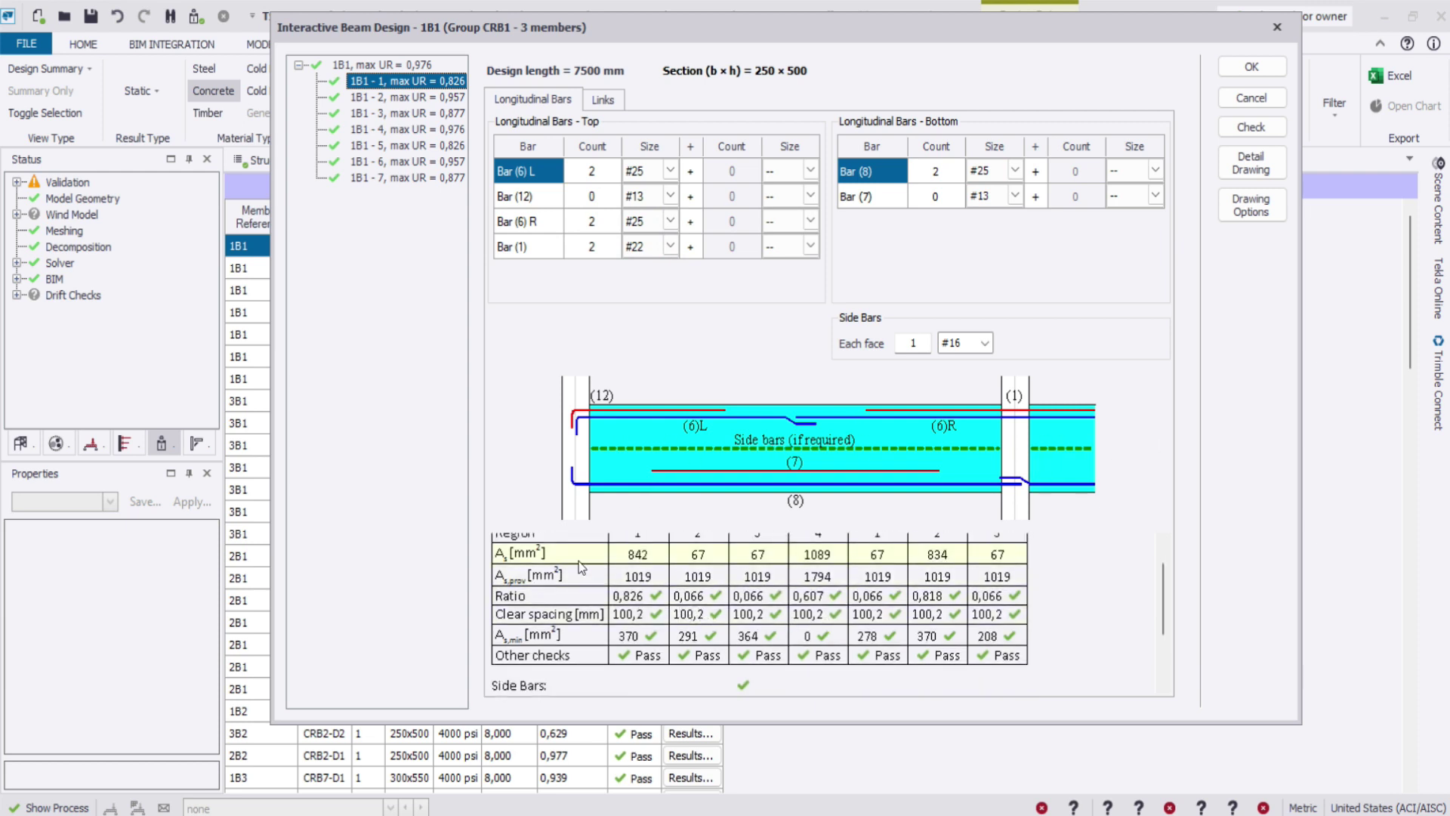
Step: Run the detailed check of beam 1B1 and examine the top and bottom bending design summaries of span 1B1 - 1
scroll(680, 650, down, 2)
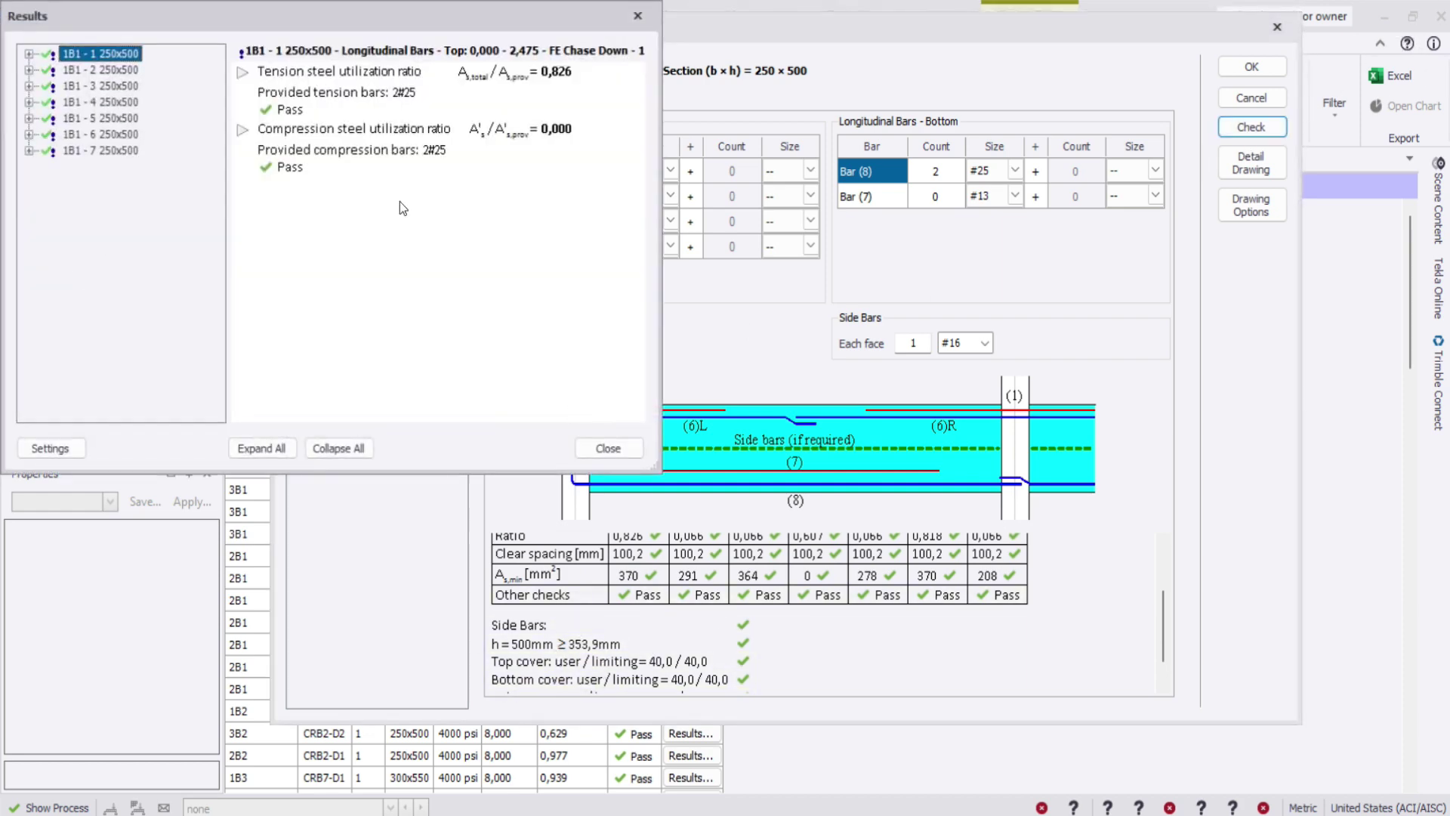
drag(382, 22, 600, 67)
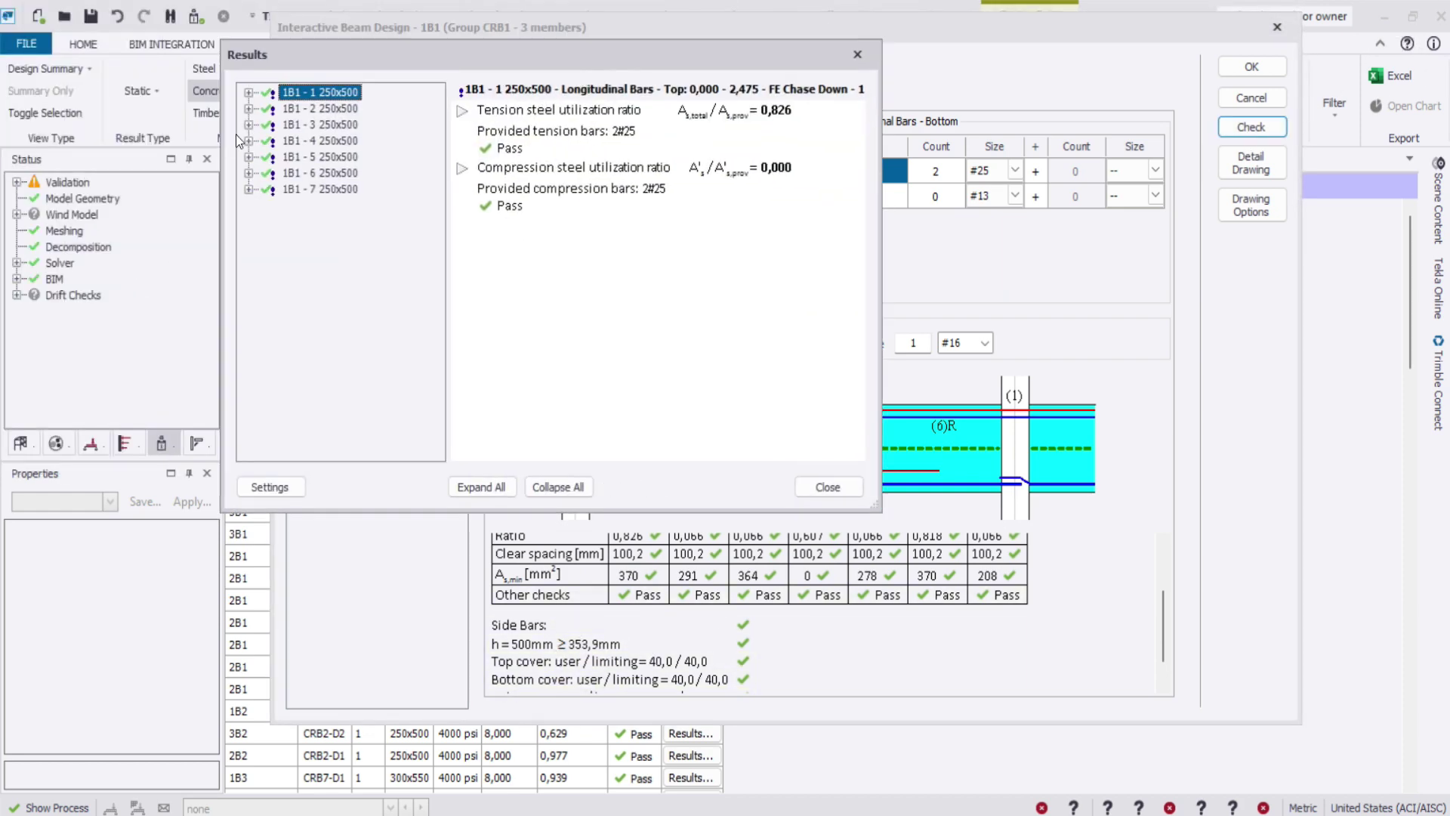
click(249, 93)
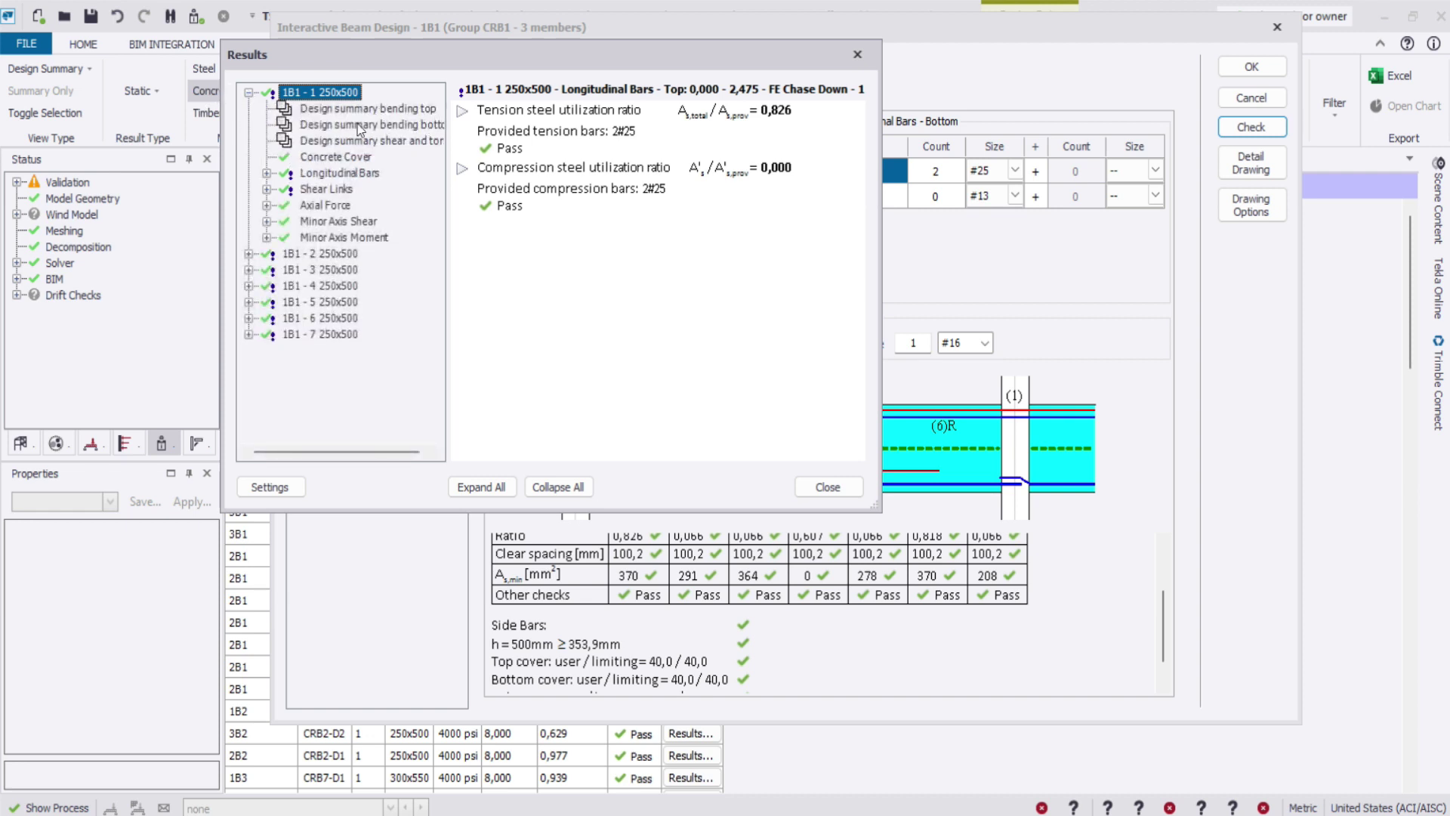
click(355, 109)
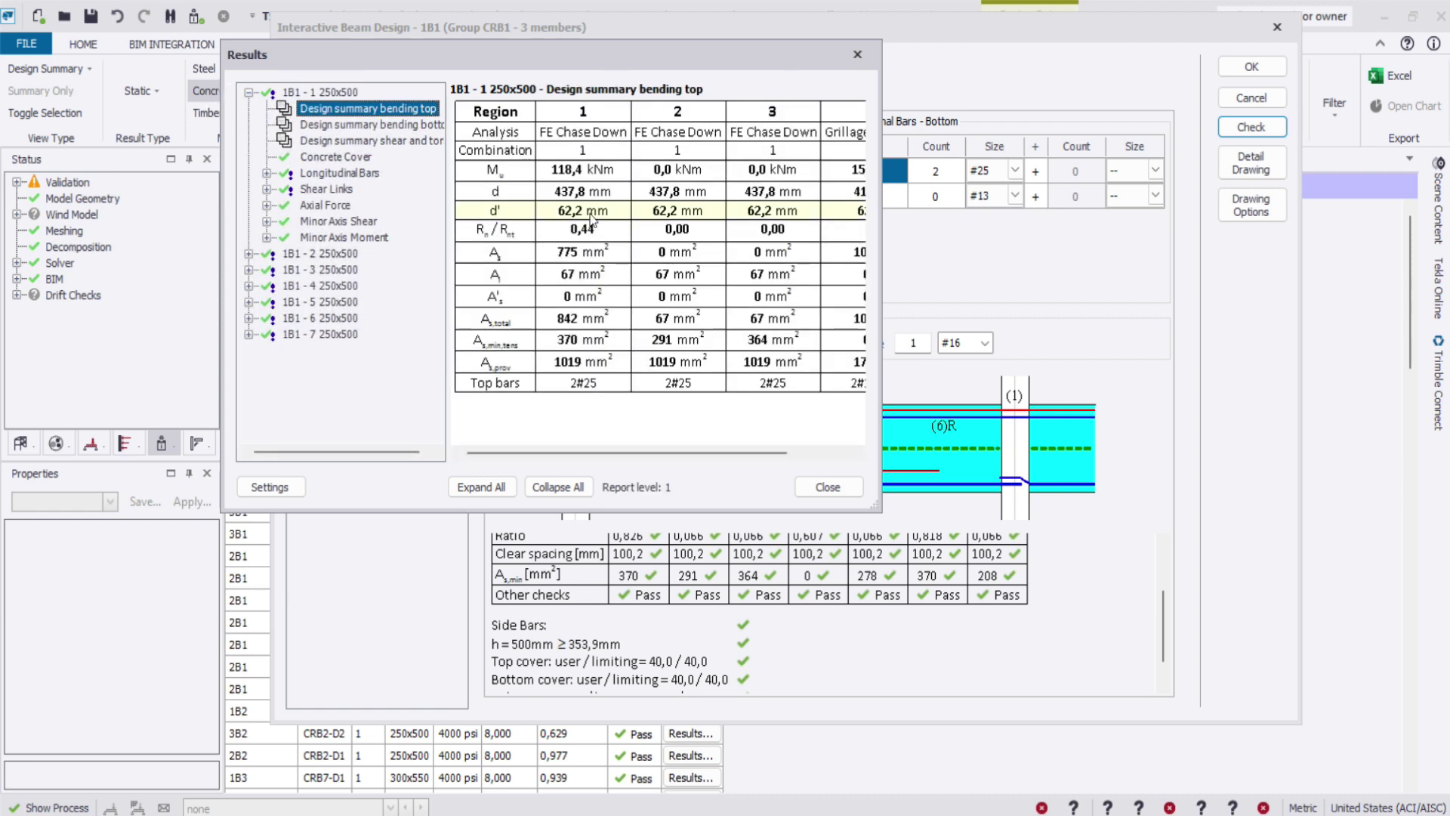
drag(878, 279, 1269, 280)
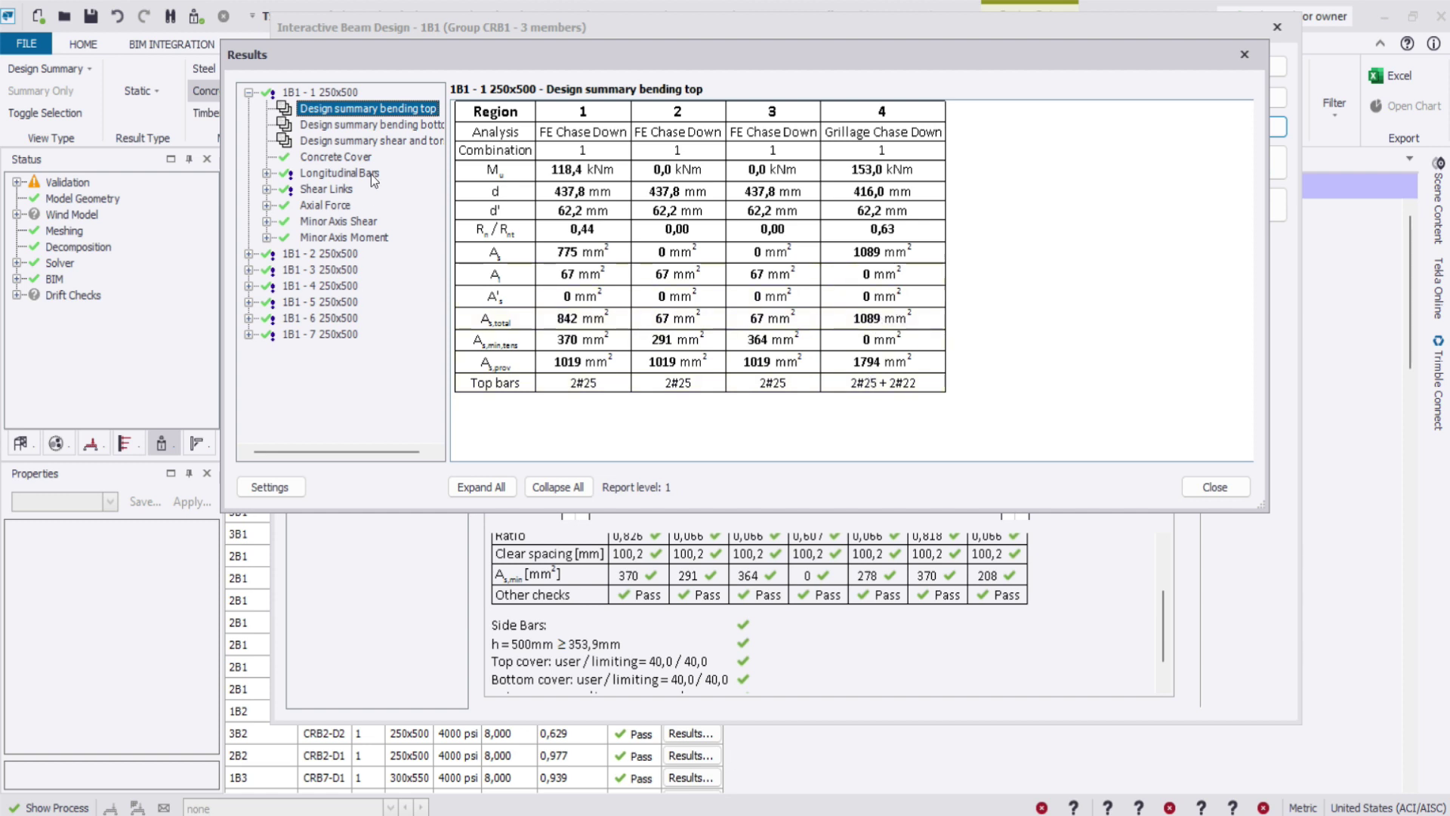
click(367, 124)
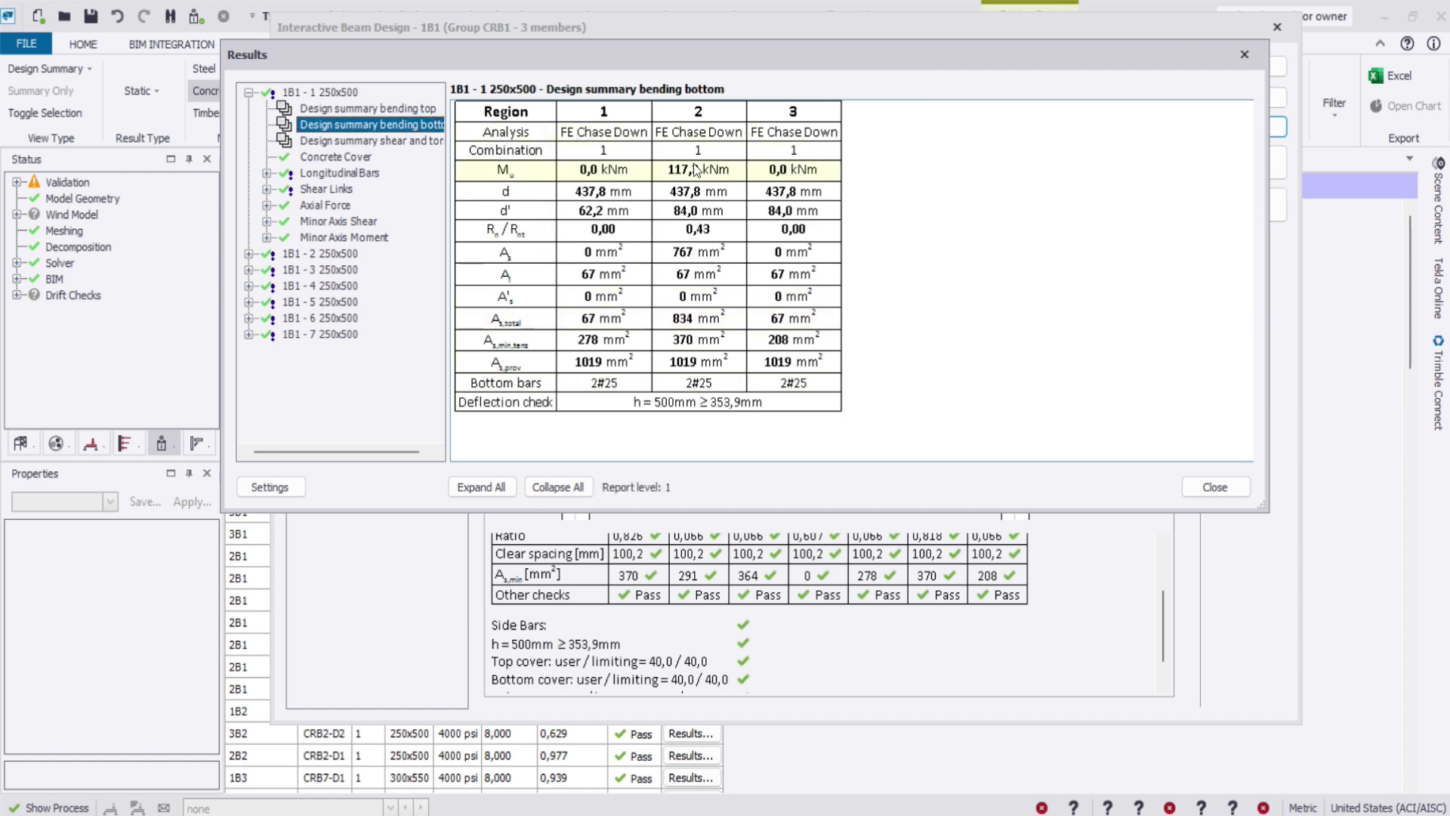
Step: Examine the concrete cover of span 1B1 - 1 and the longitudinal bar checks of its Top: 0,000 - 2,475 region
click(331, 171)
click(335, 157)
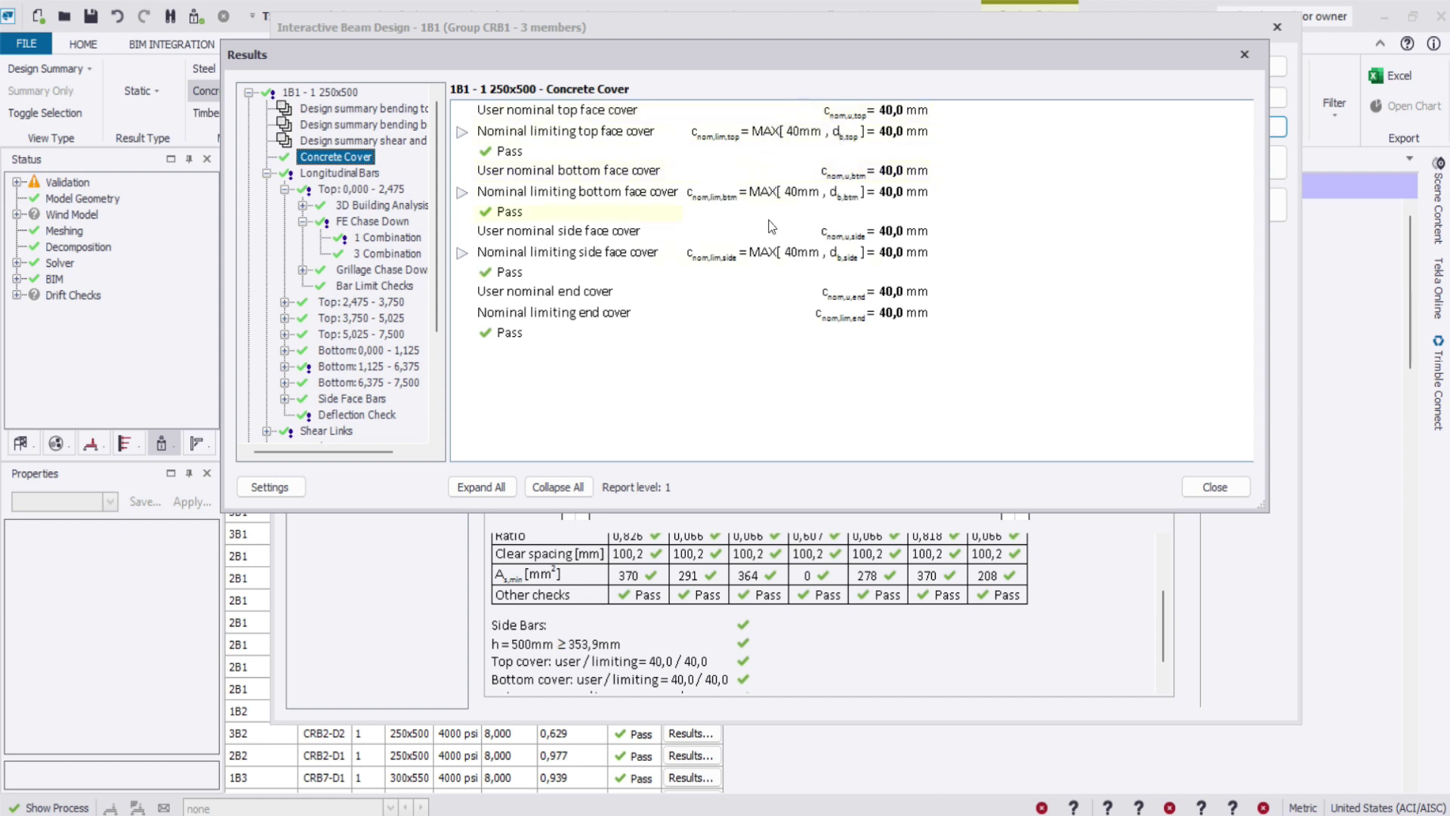
click(369, 174)
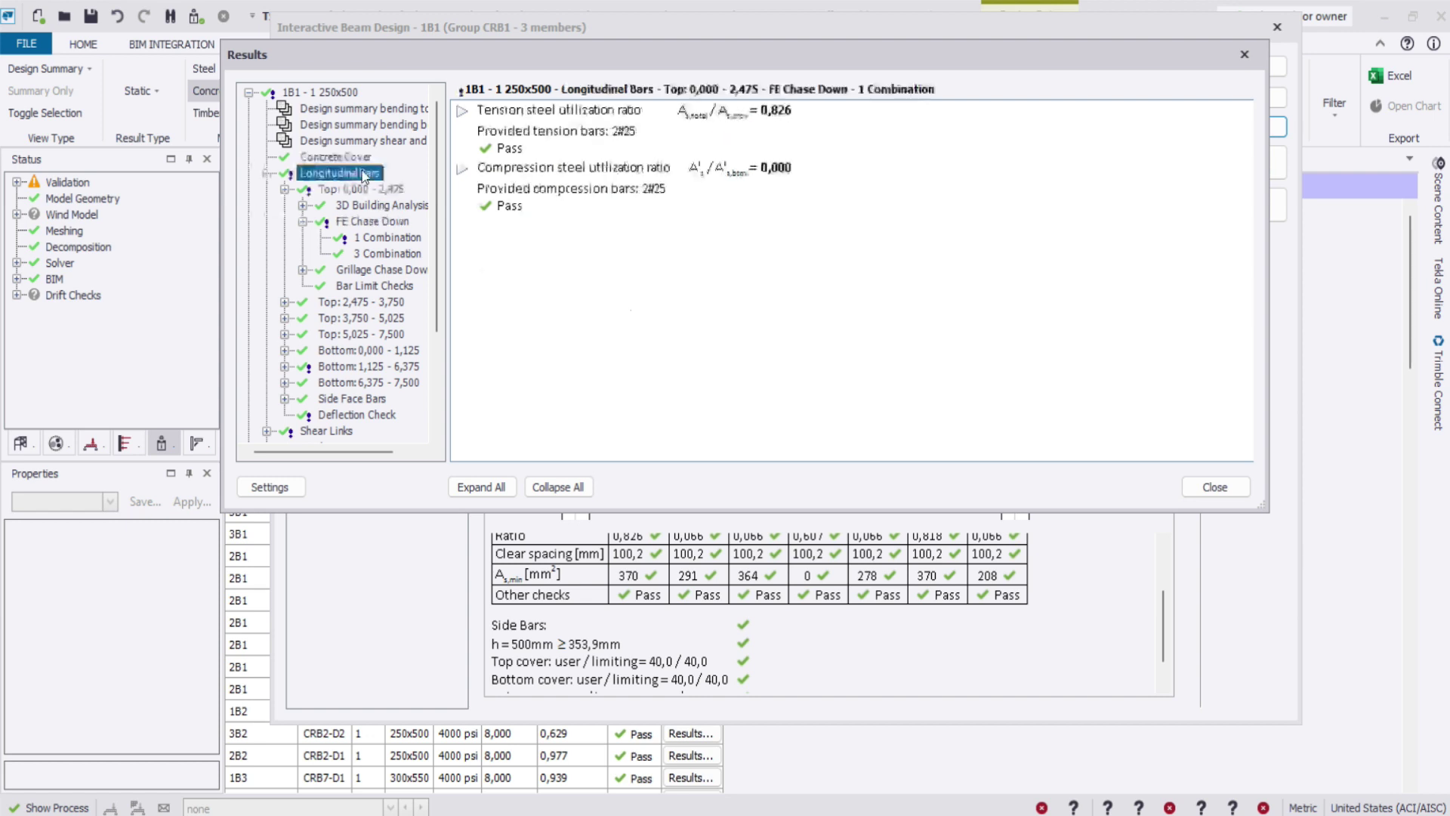
click(462, 111)
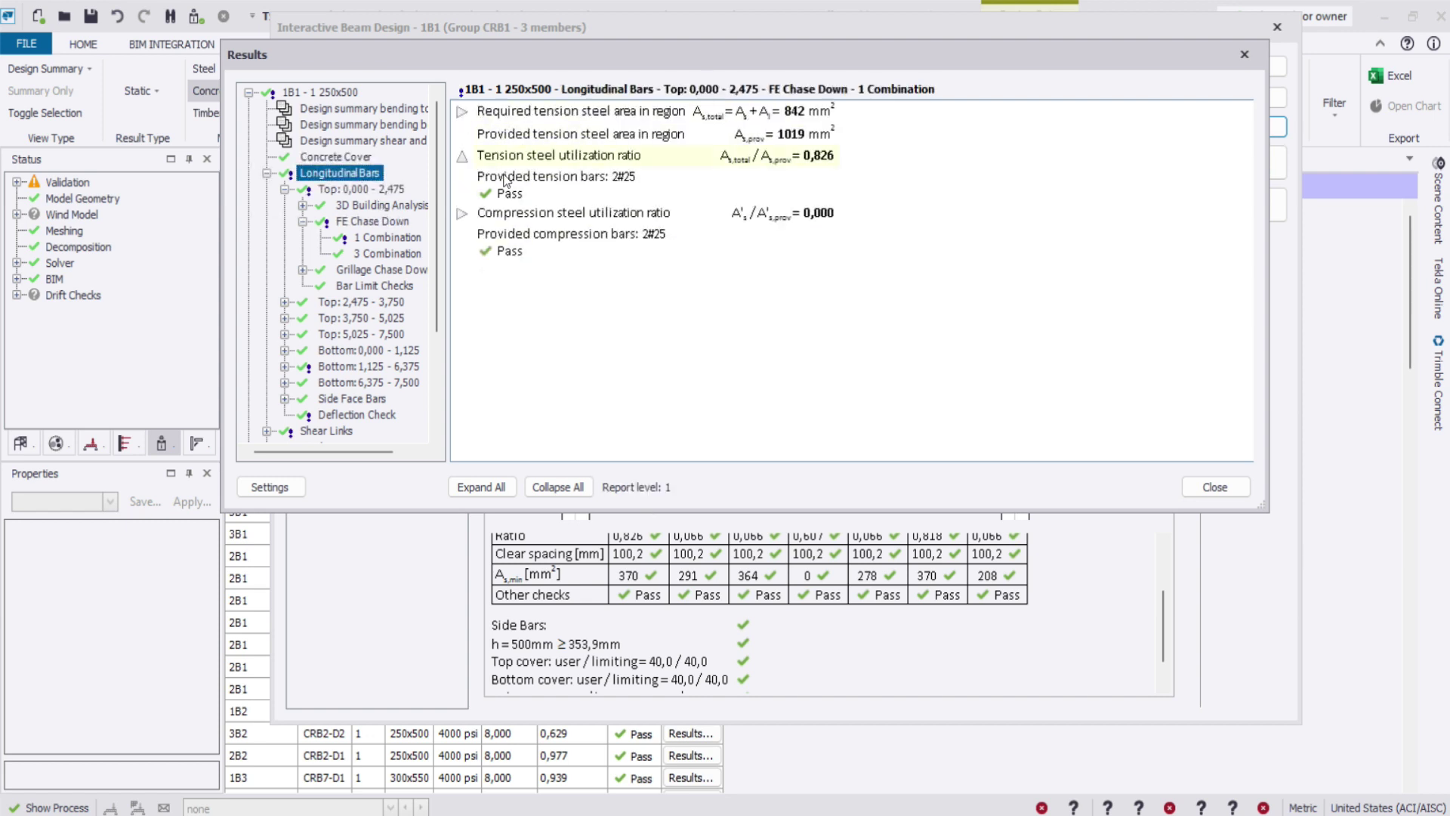
double_click(375, 204)
click(394, 254)
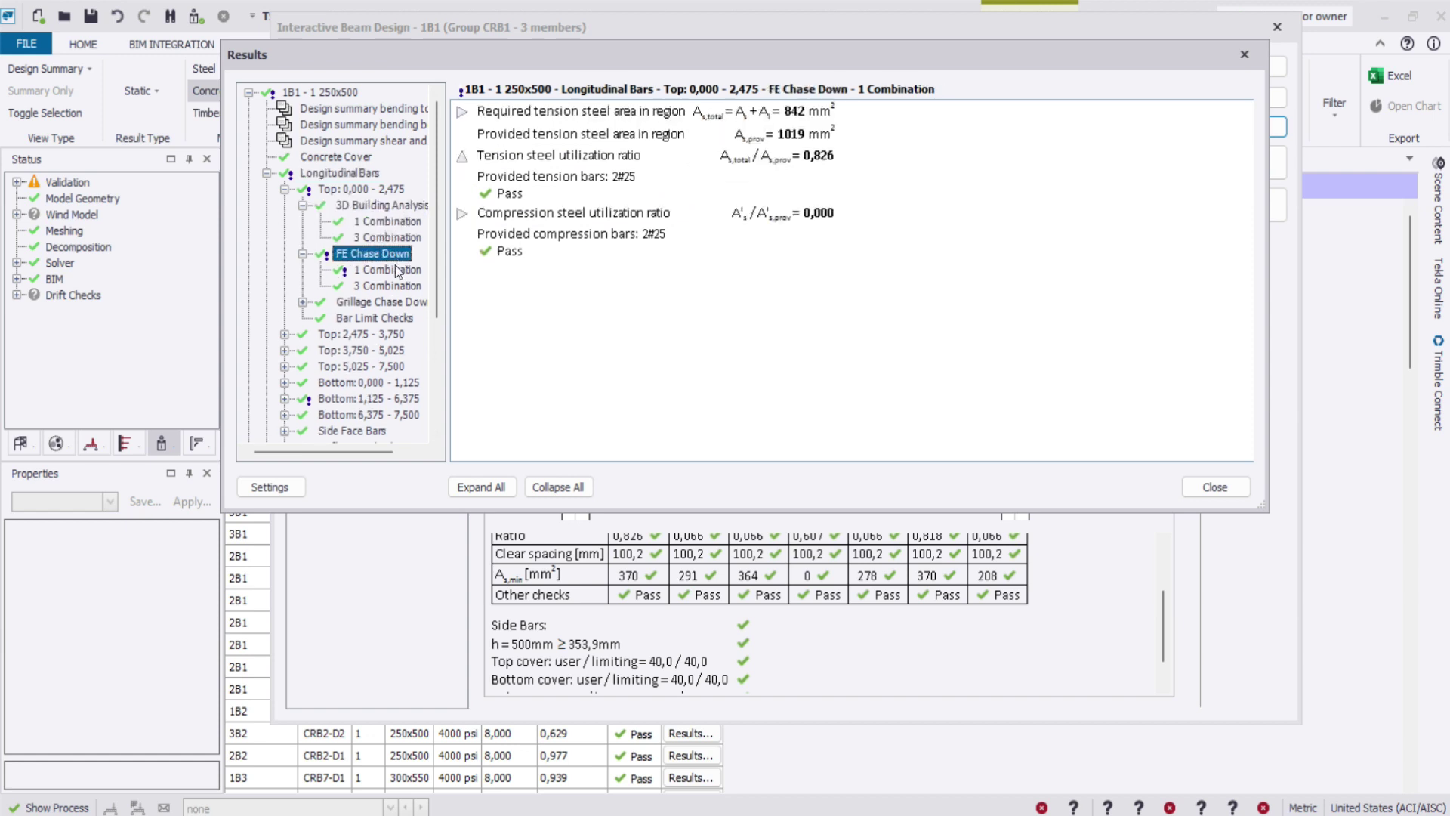
double_click(393, 301)
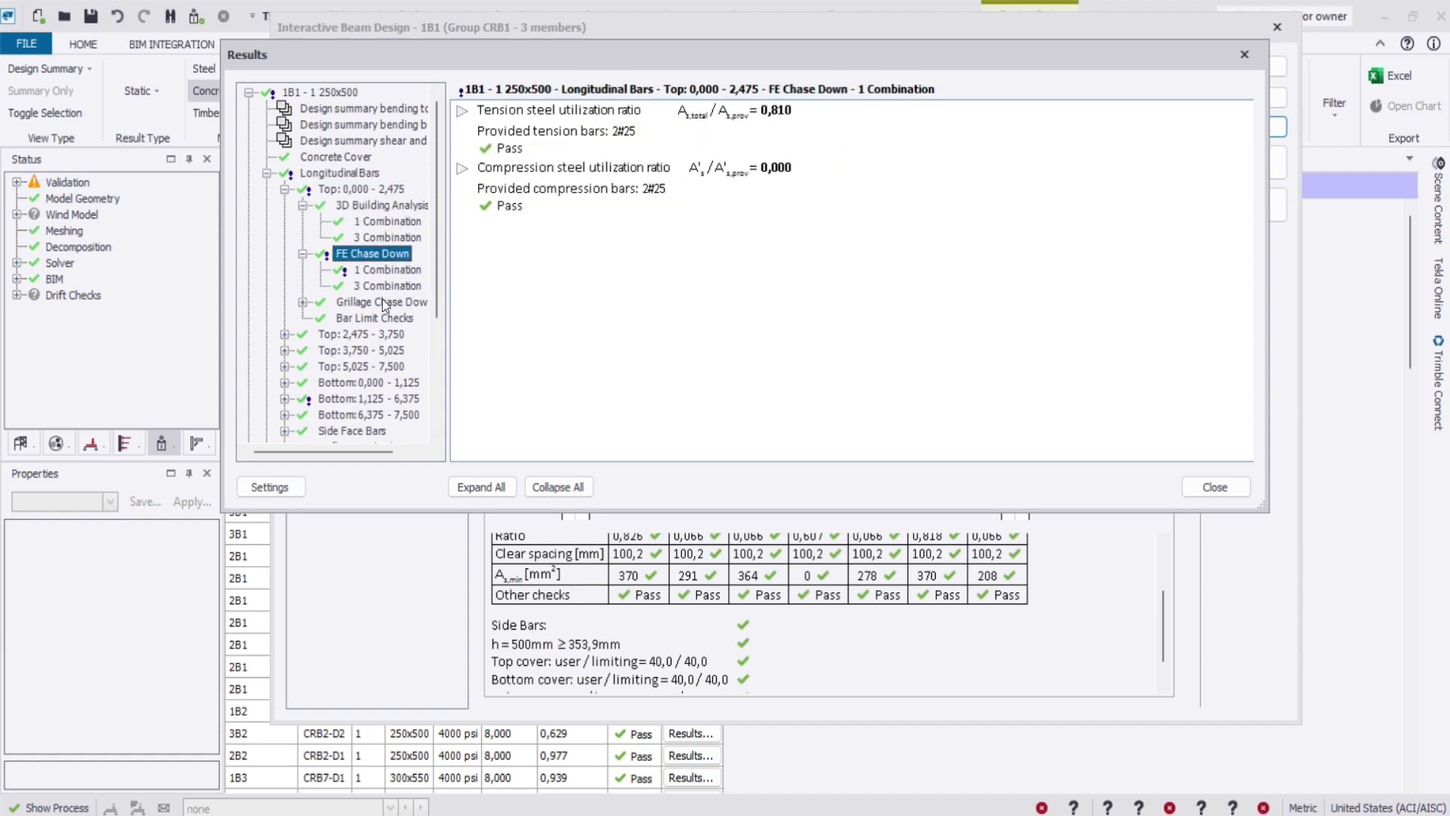
click(378, 350)
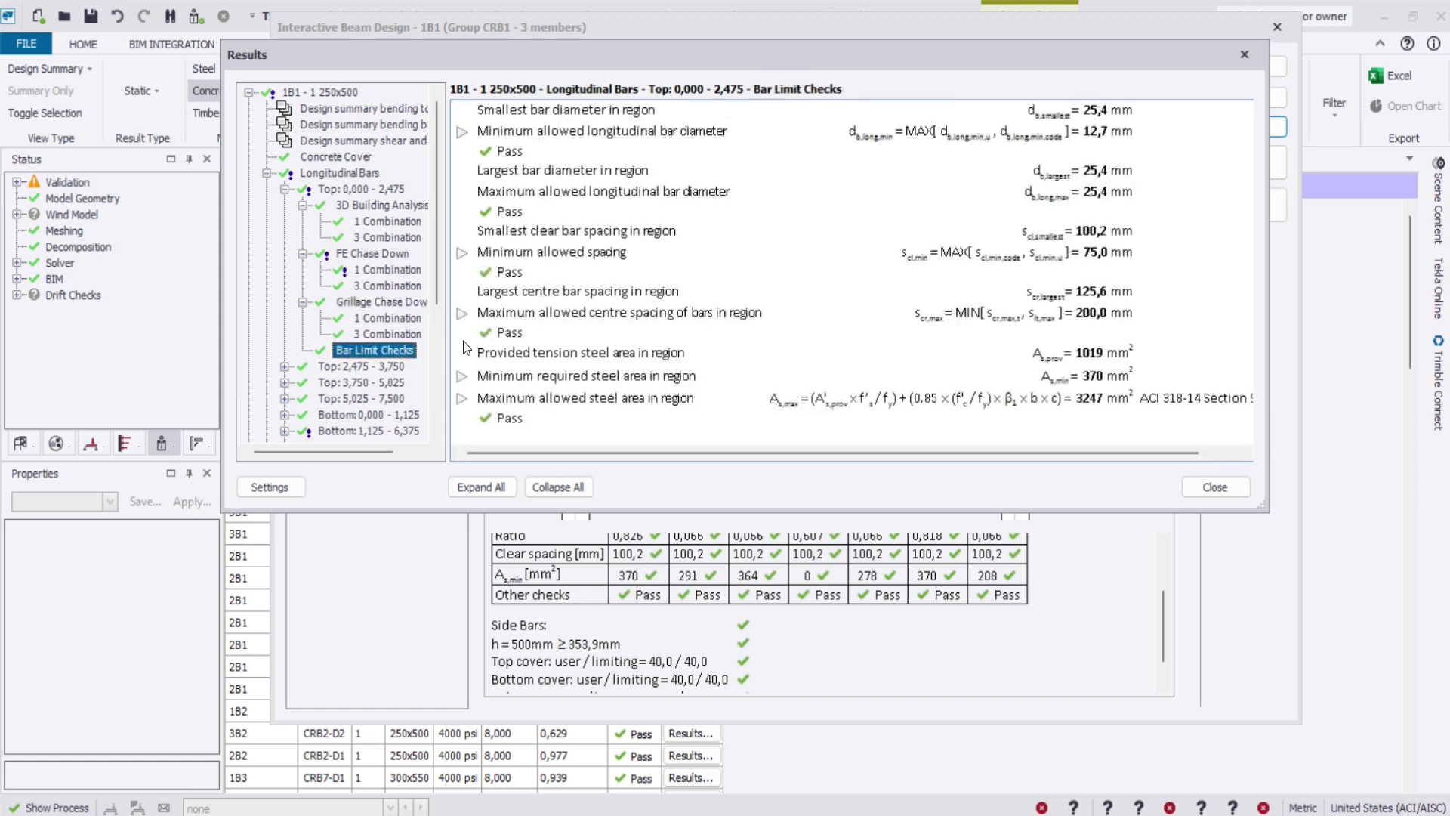
Step: Examine the shear link and minor axis shear checks of span 1B1 - 1 and leave the beam design without changes
scroll(393, 333, down, 4)
double_click(346, 286)
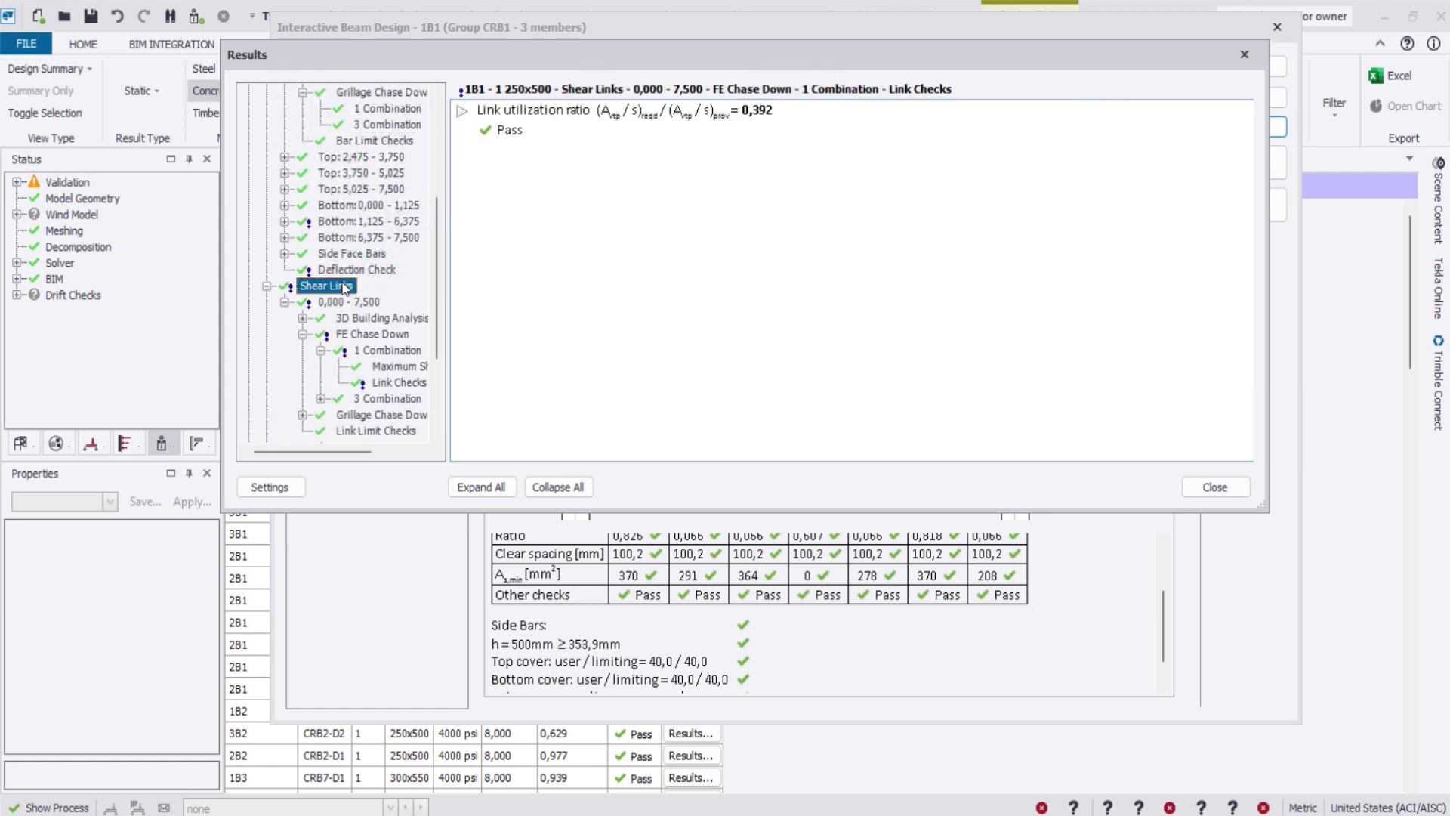
click(462, 113)
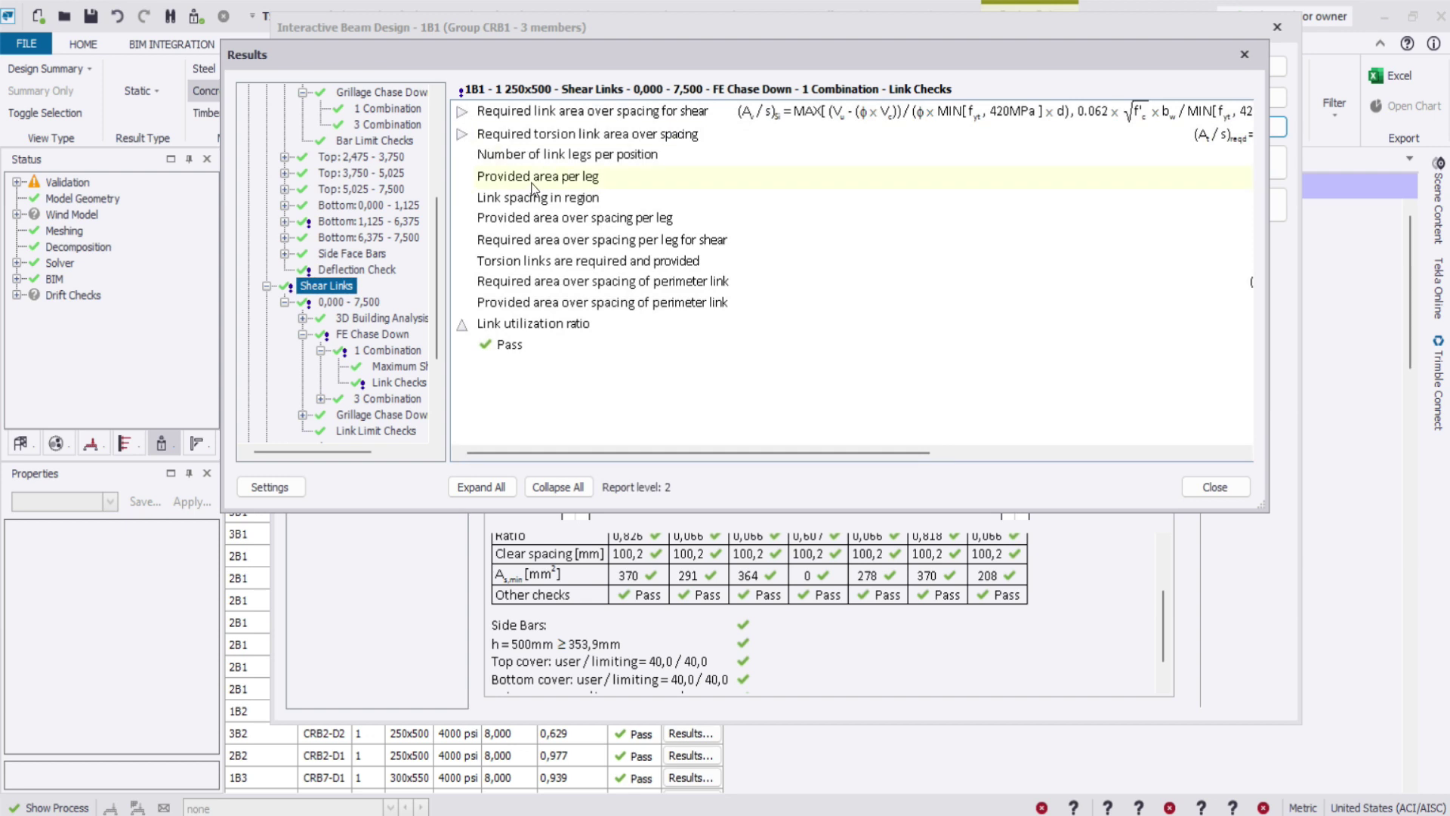
drag(780, 452, 698, 471)
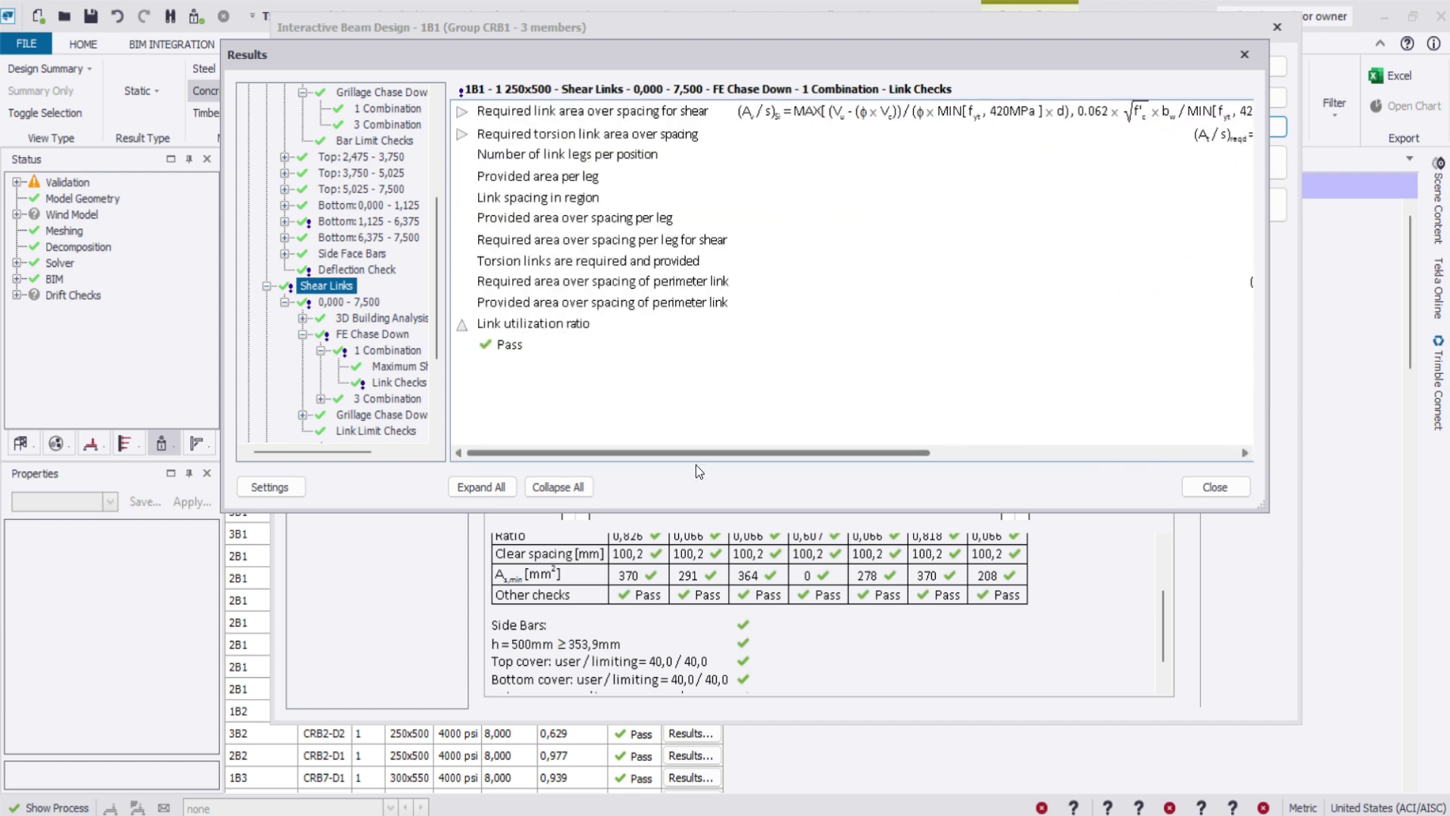
scroll(362, 302, down, 3)
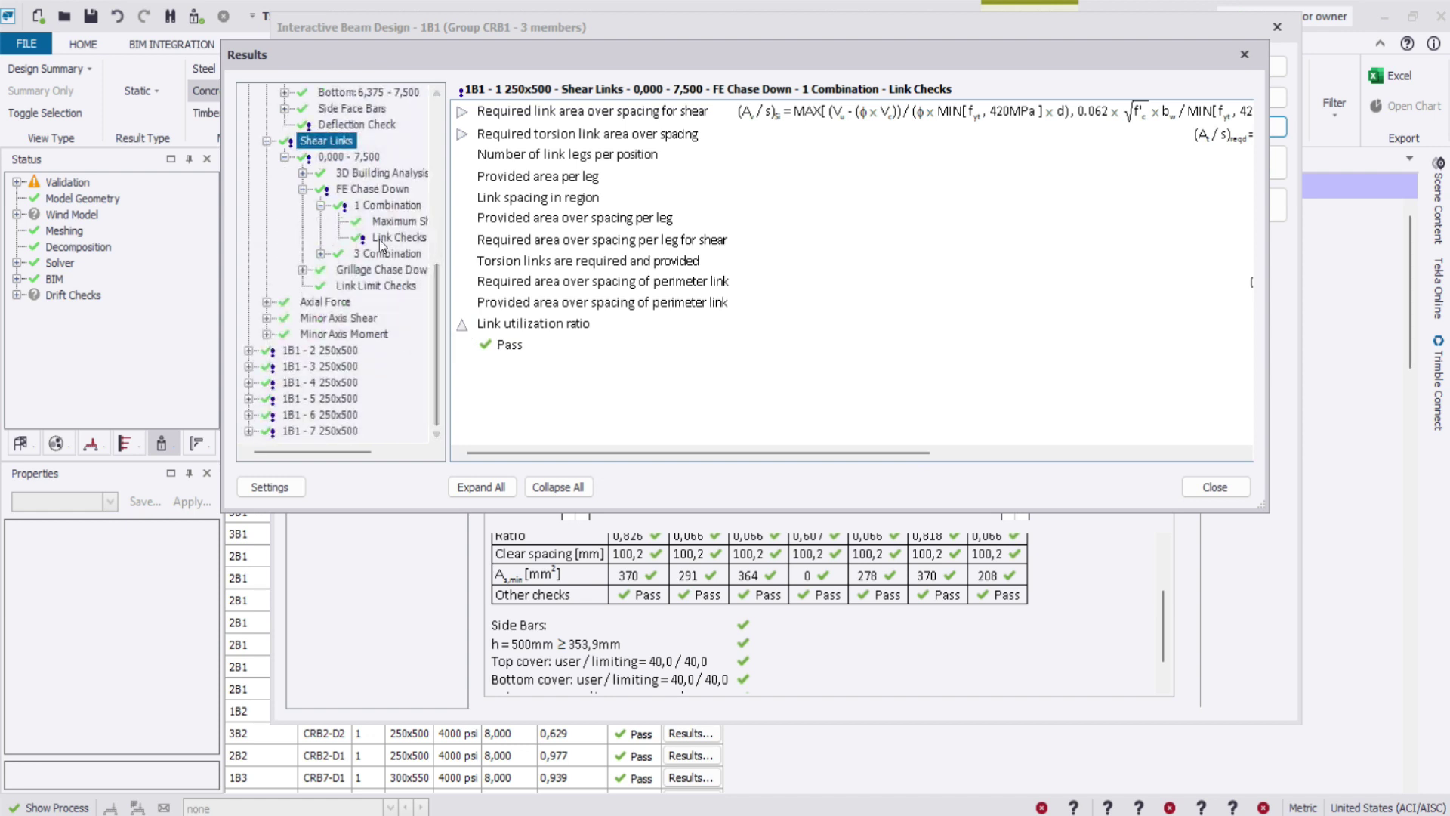
click(398, 221)
click(355, 318)
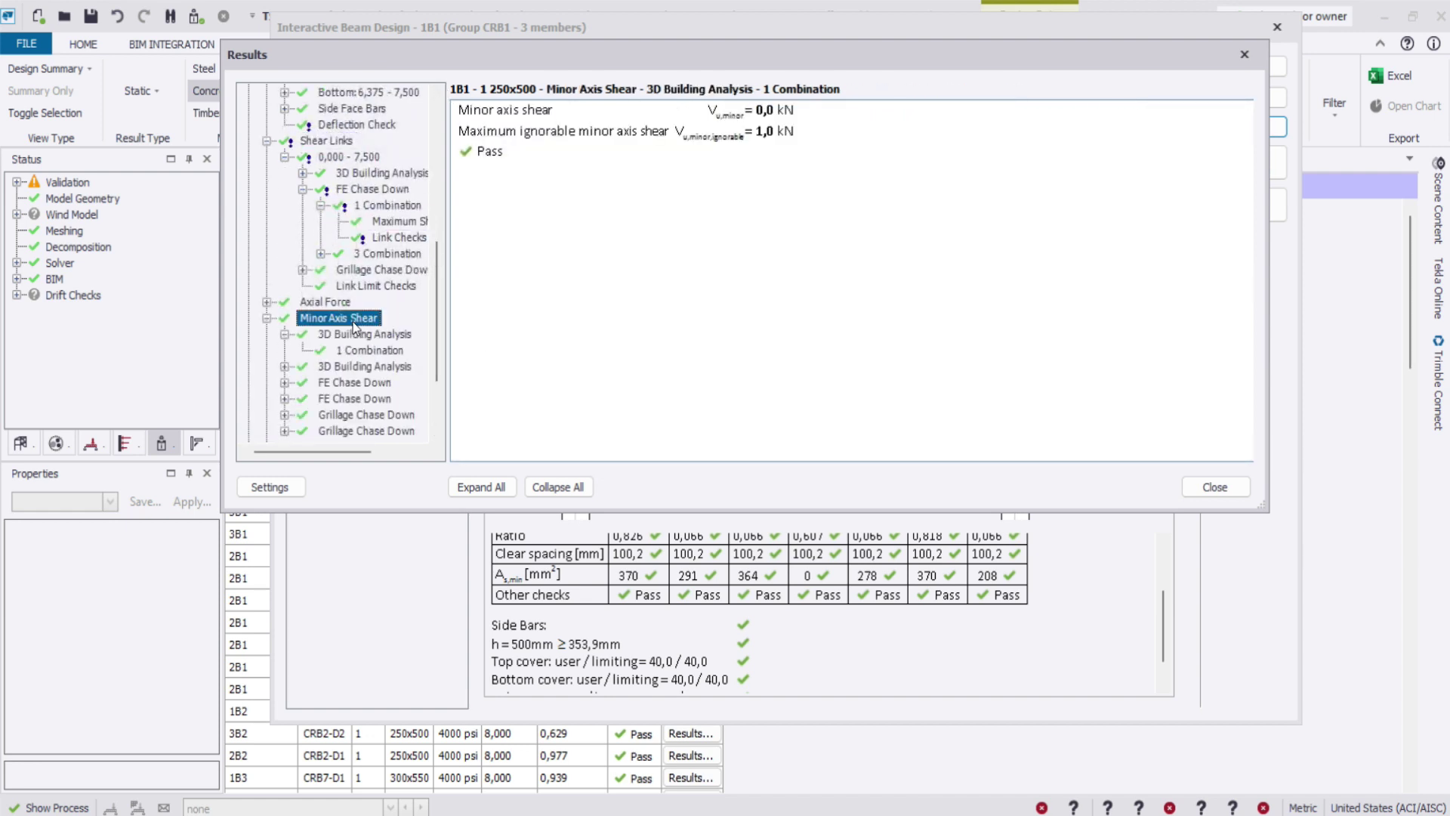
click(1245, 54)
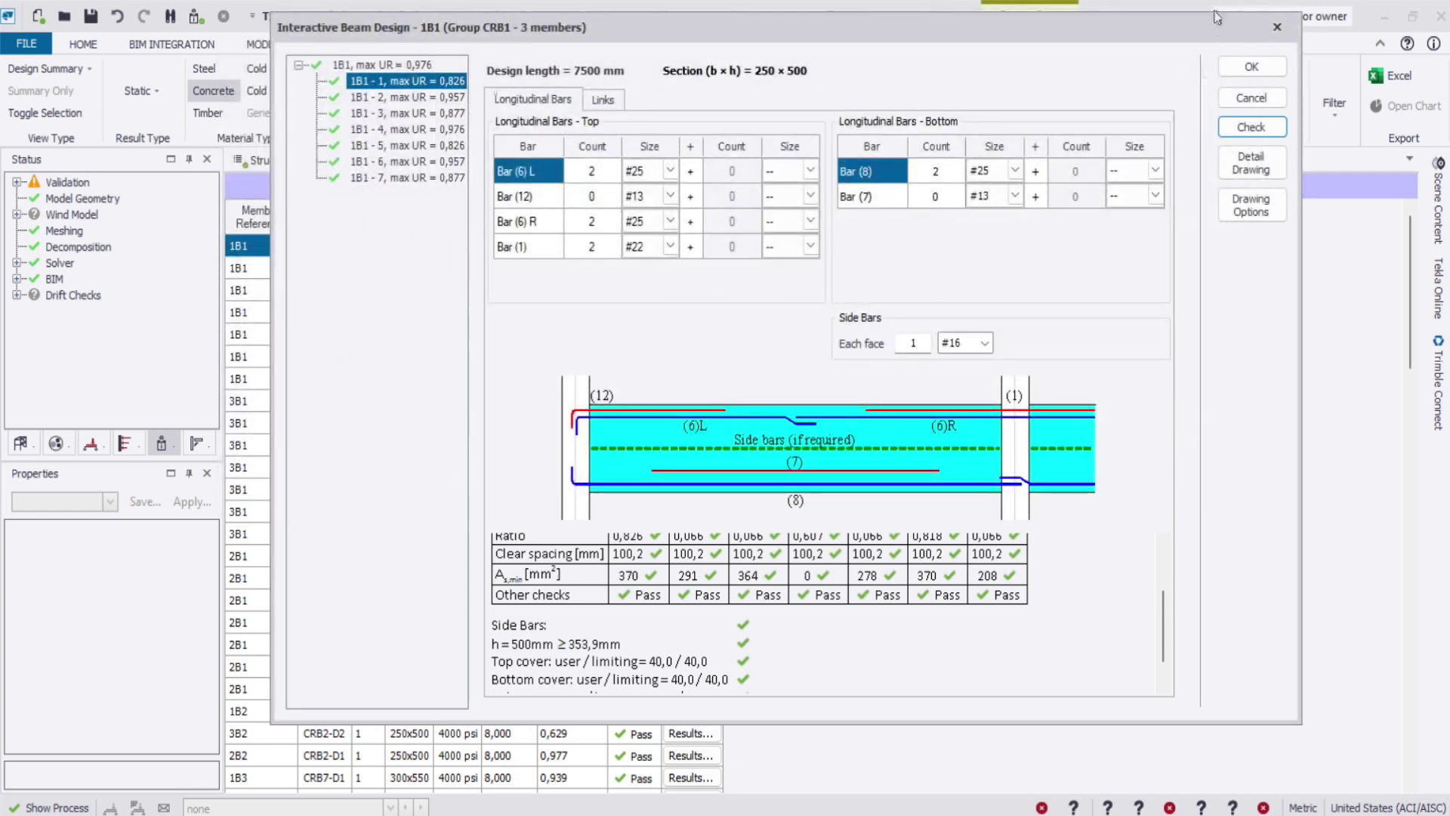
click(1276, 26)
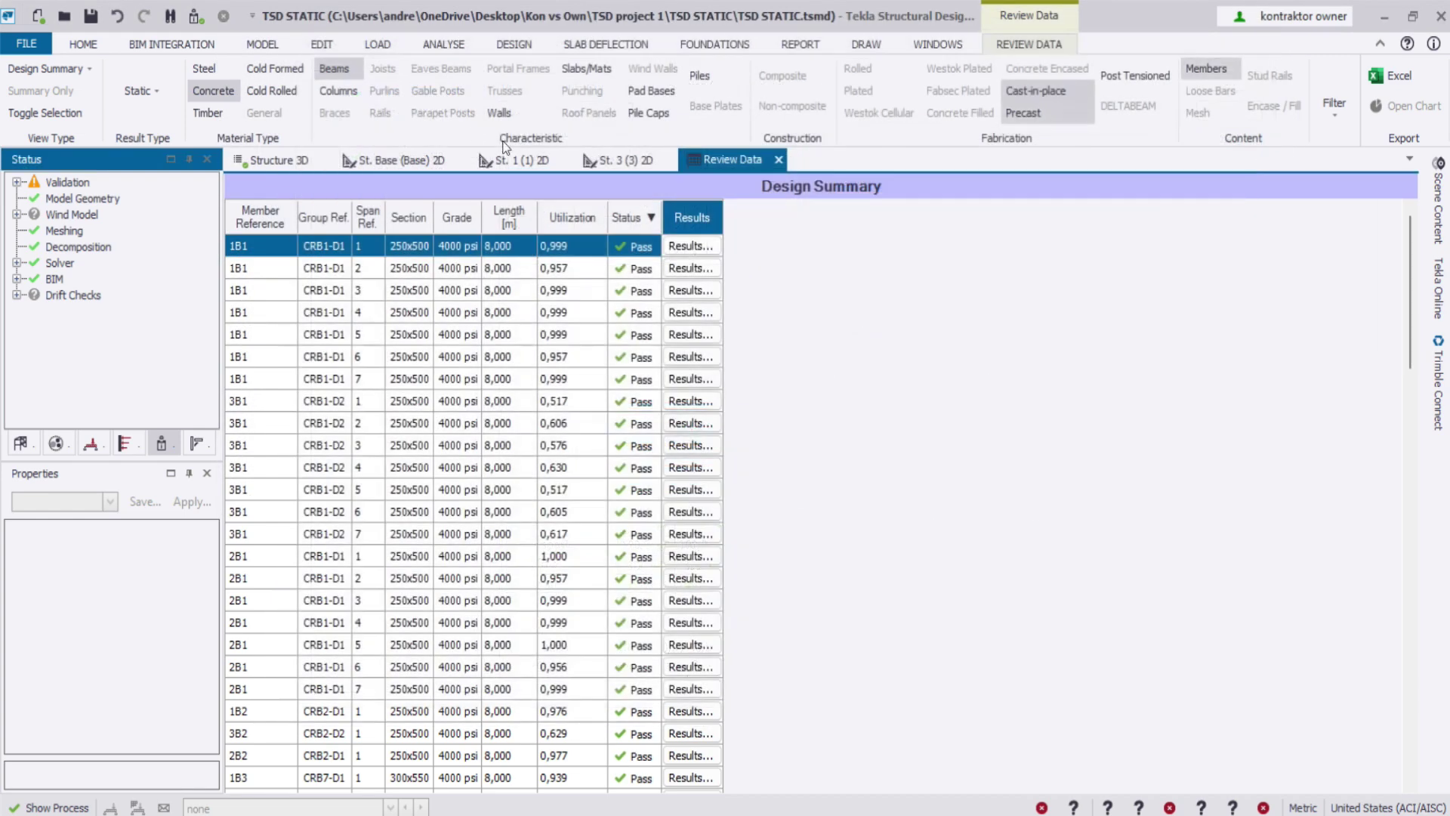
Step: List the concrete columns in the Design Summary and look over the longitudinal bar checks of column stack C1 - 3
click(198, 69)
click(213, 91)
click(338, 91)
double_click(554, 310)
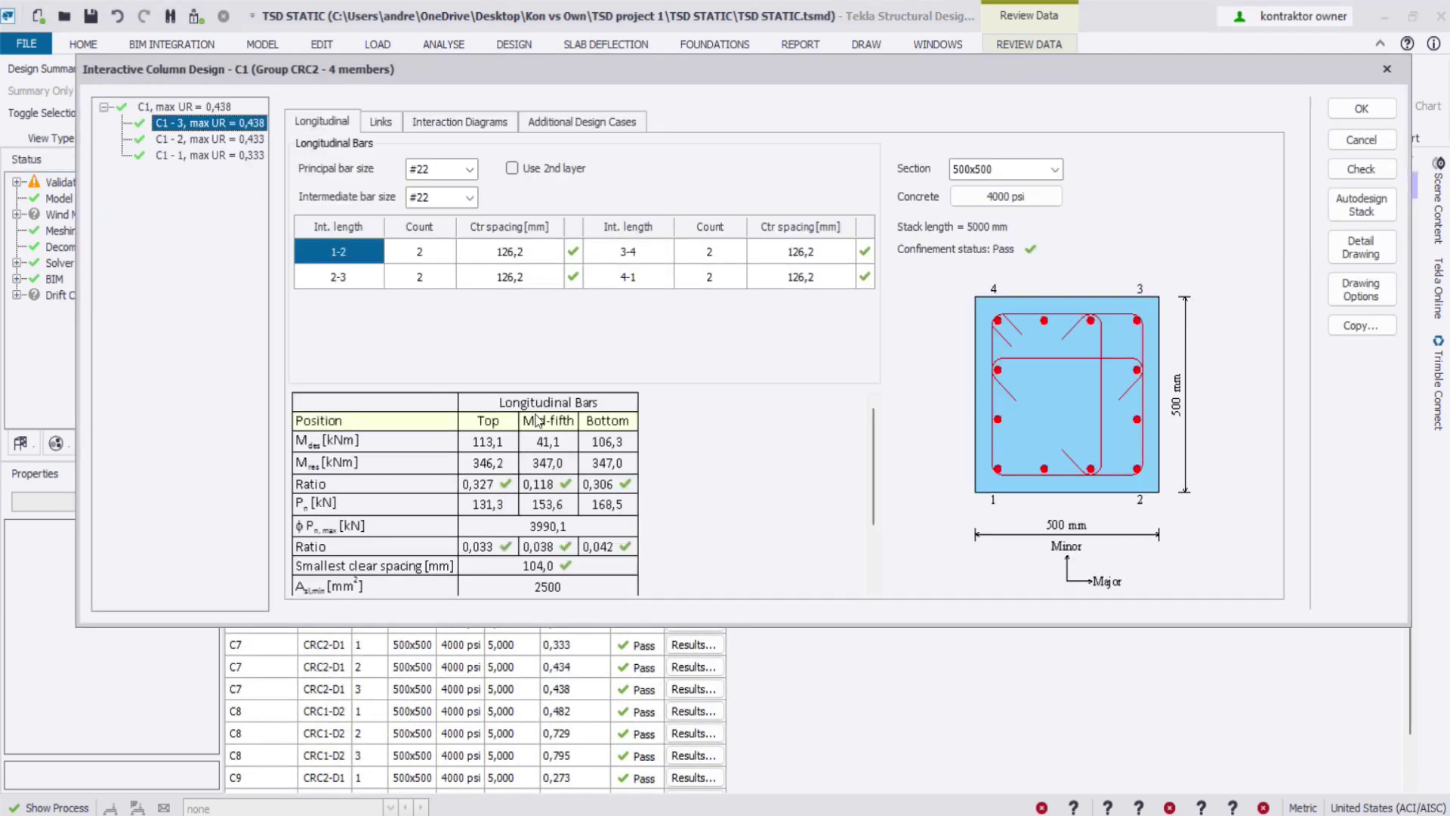
scroll(592, 425, down, 1)
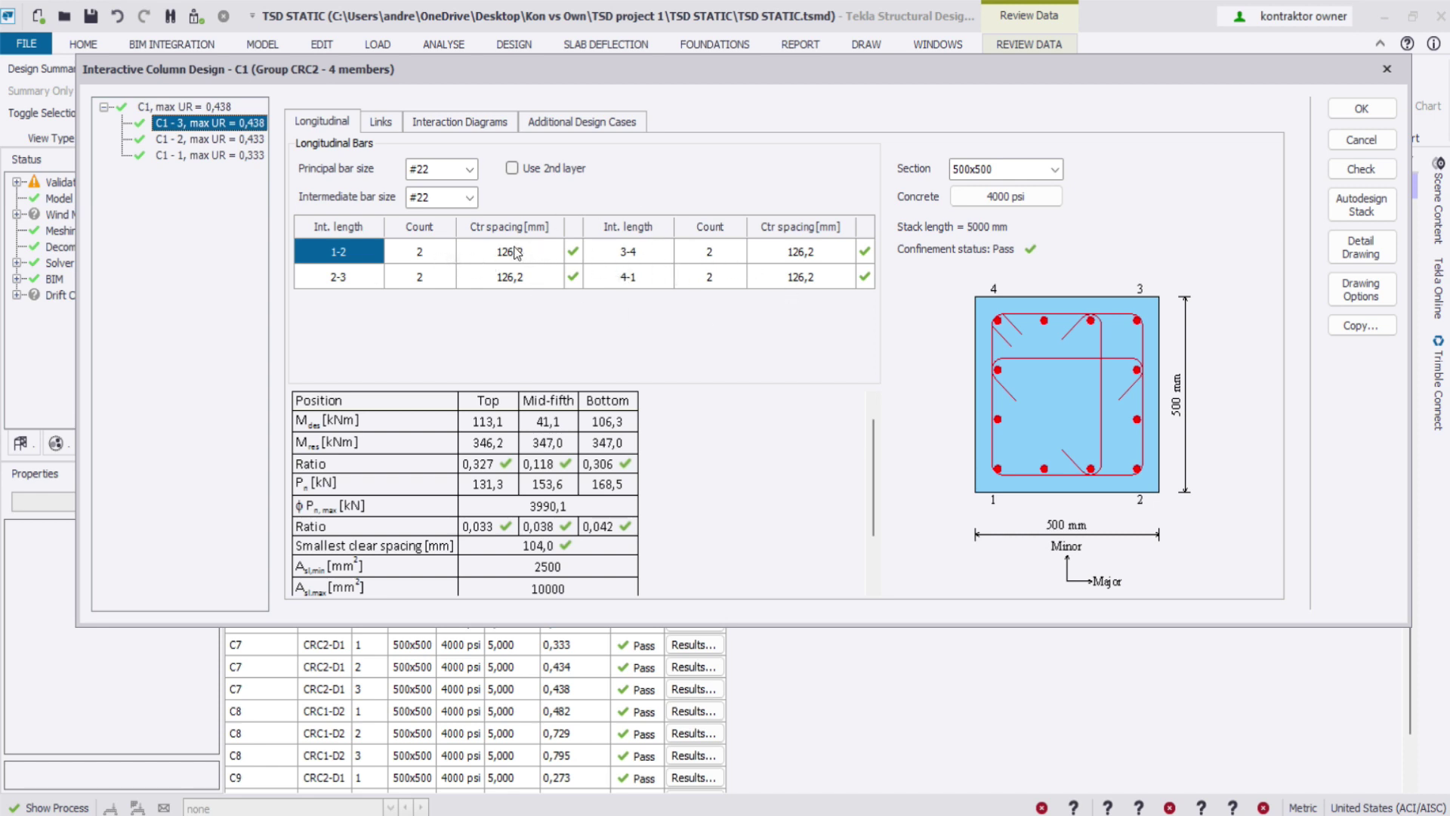
scroll(750, 410, down, 1)
scroll(750, 410, up, 1)
scroll(546, 423, down, 2)
Step: Review the interaction diagrams, additional design cases and links of column stack C1 - 3
click(418, 125)
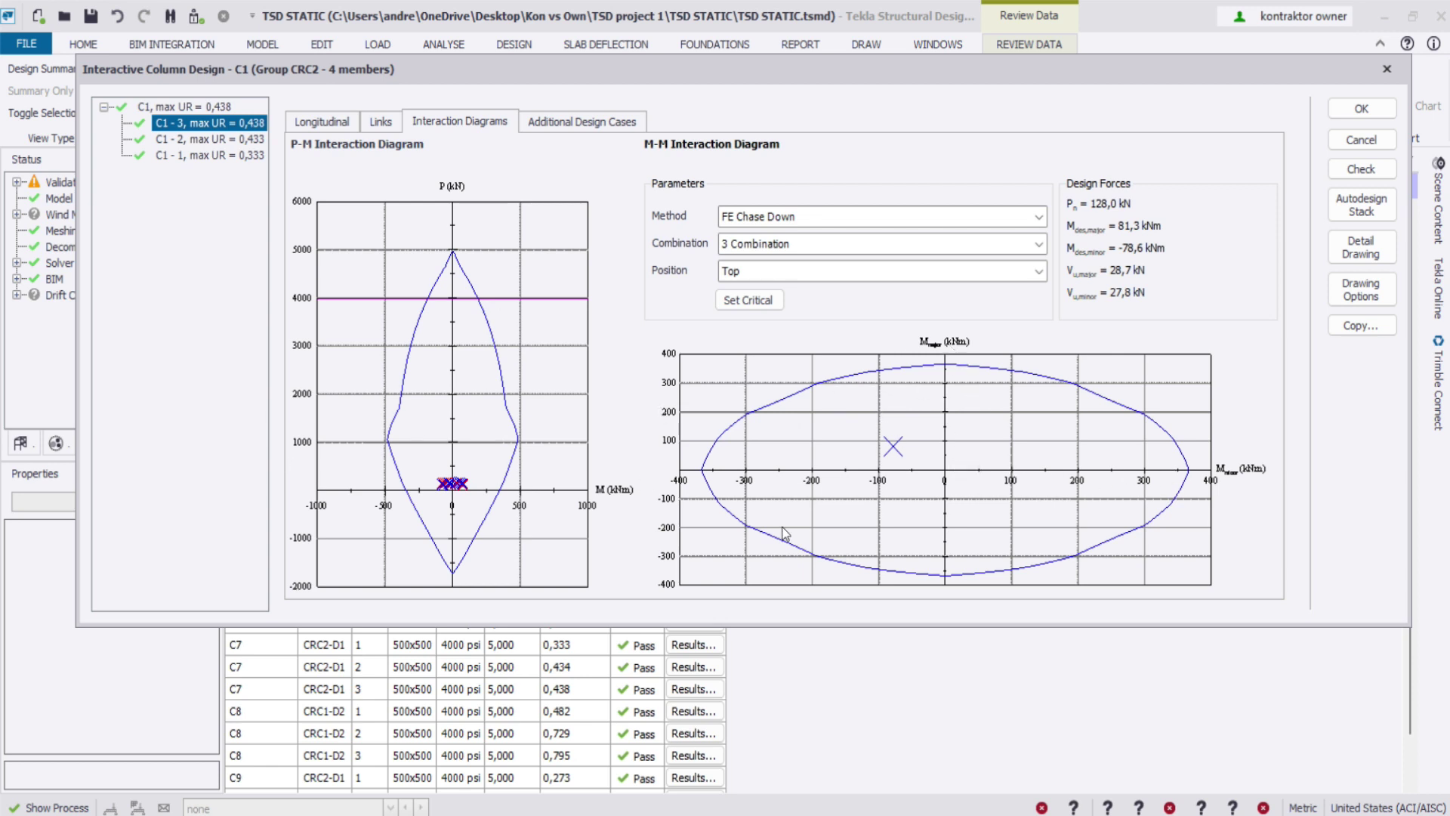
click(547, 118)
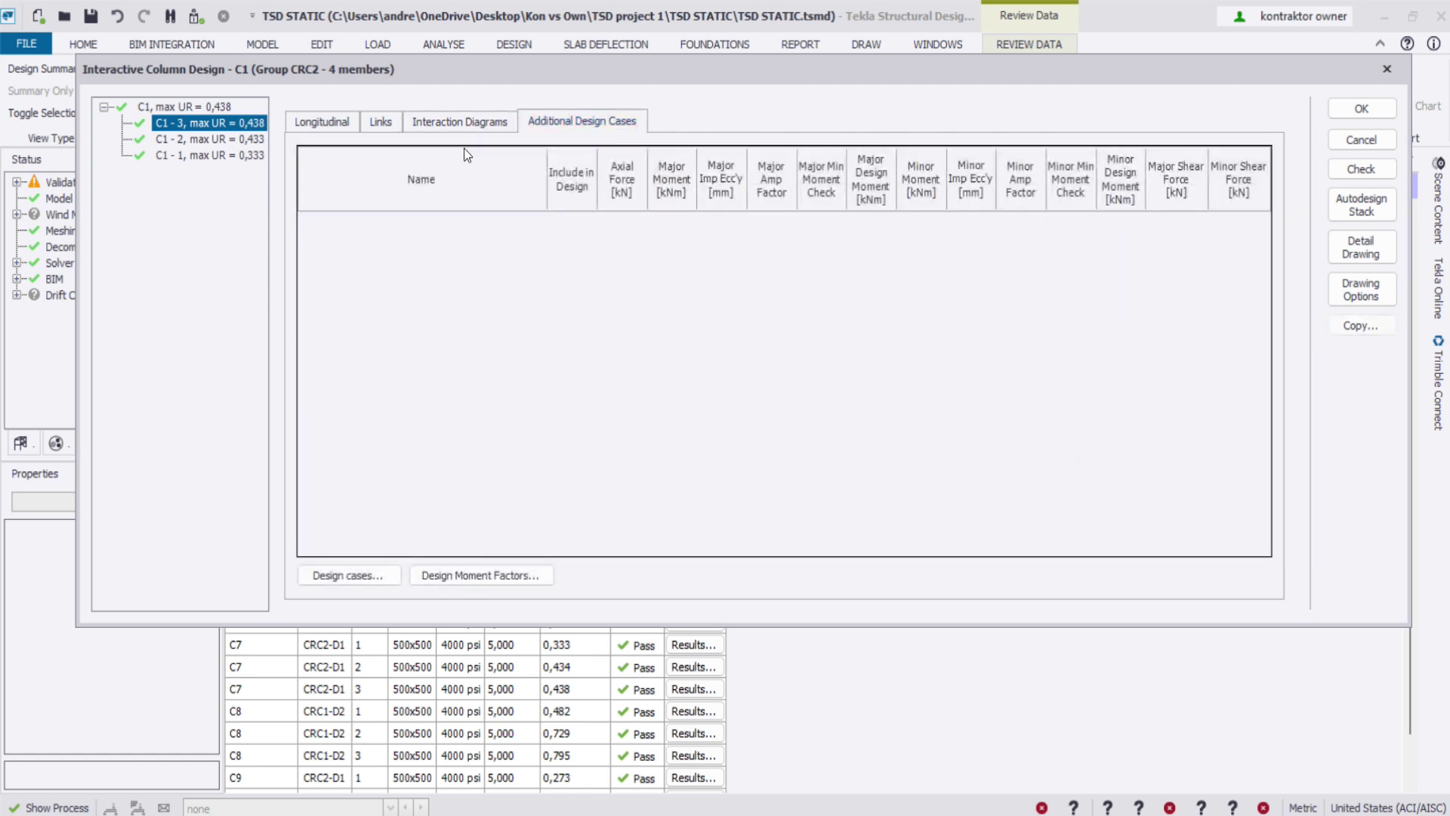
click(467, 119)
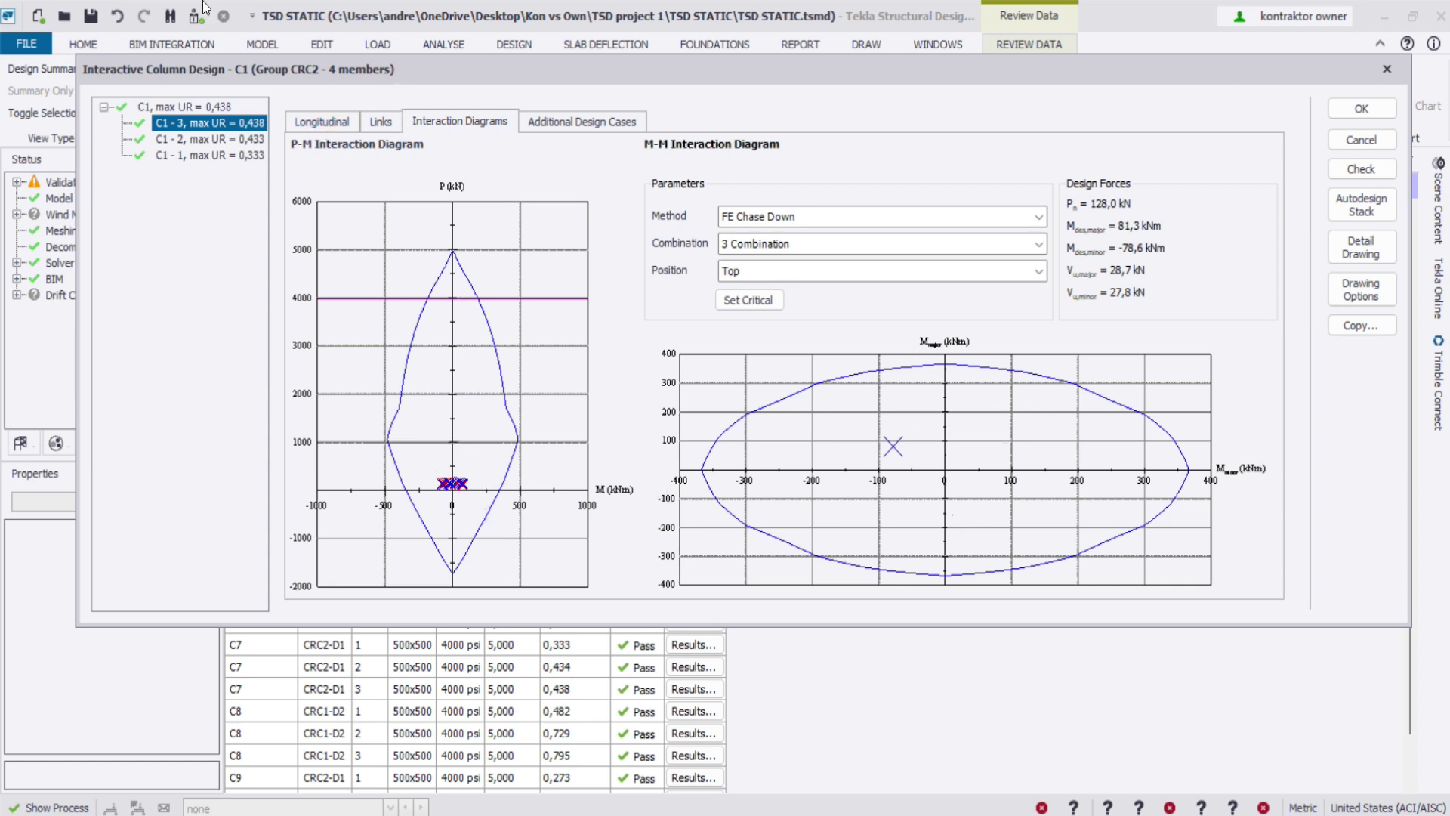
click(323, 123)
click(381, 122)
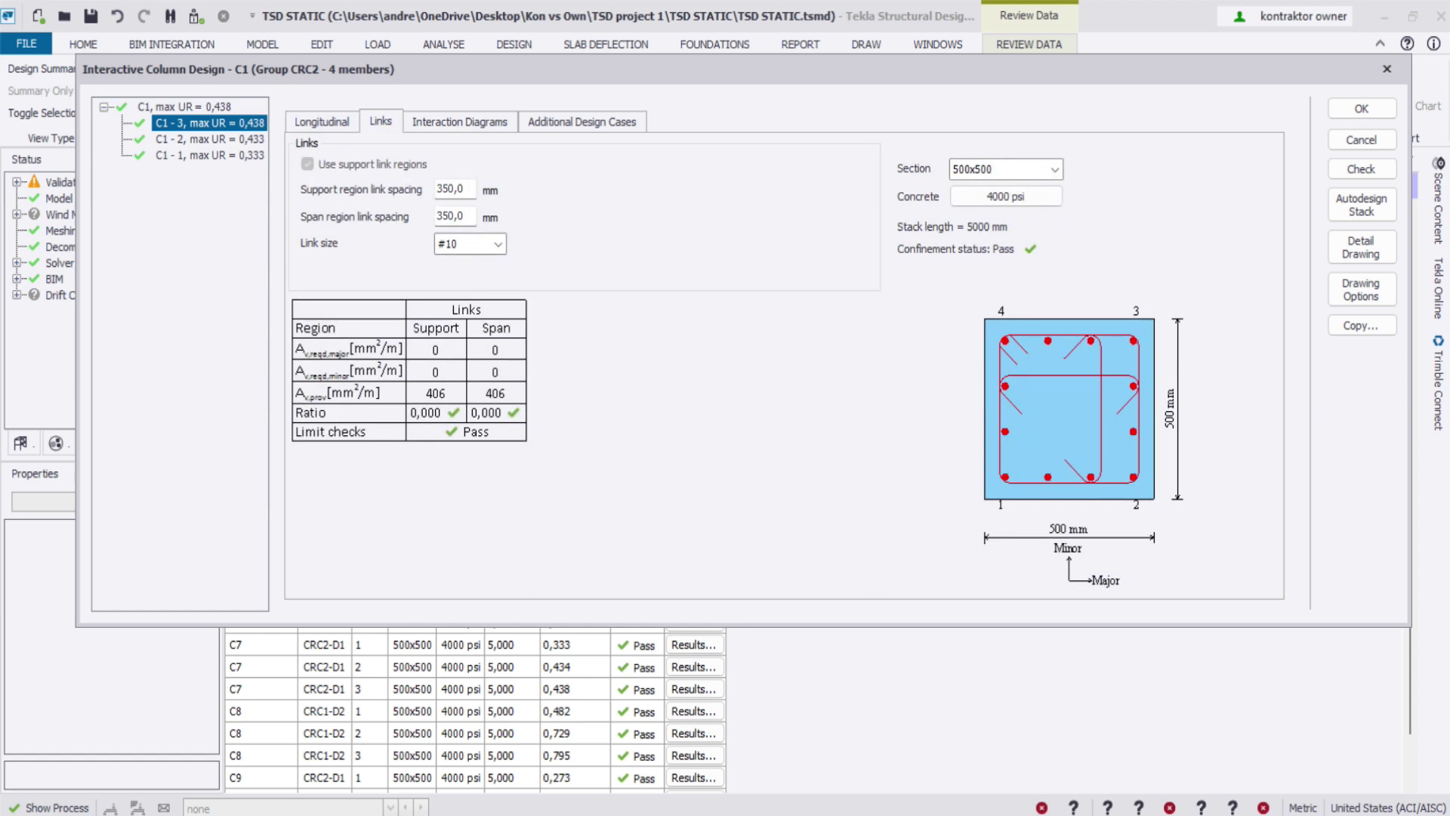
Step: Run the detailed check of column C1 and examine the longitudinal bar results of Stack 3
click(1361, 169)
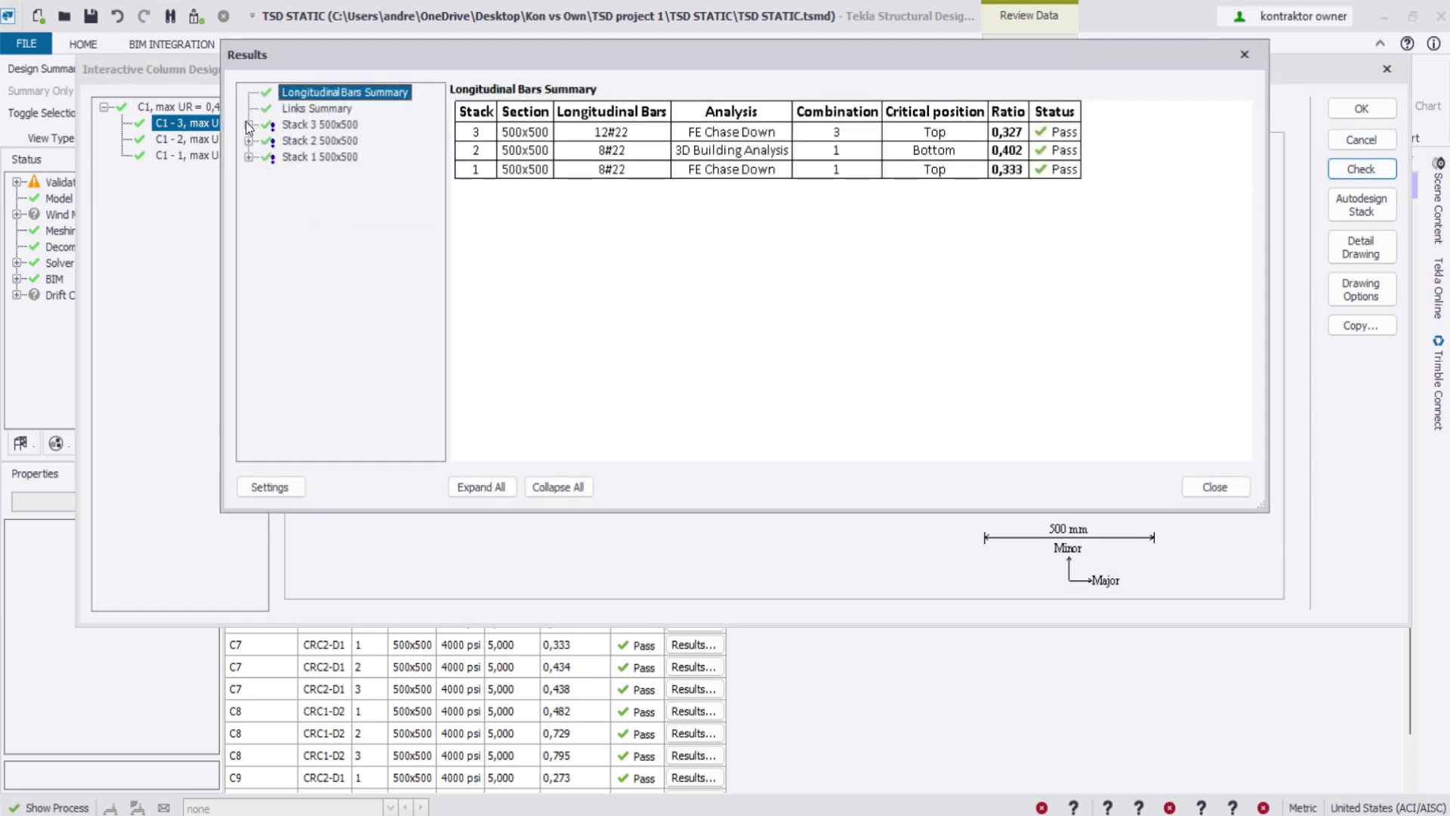
click(264, 127)
click(368, 156)
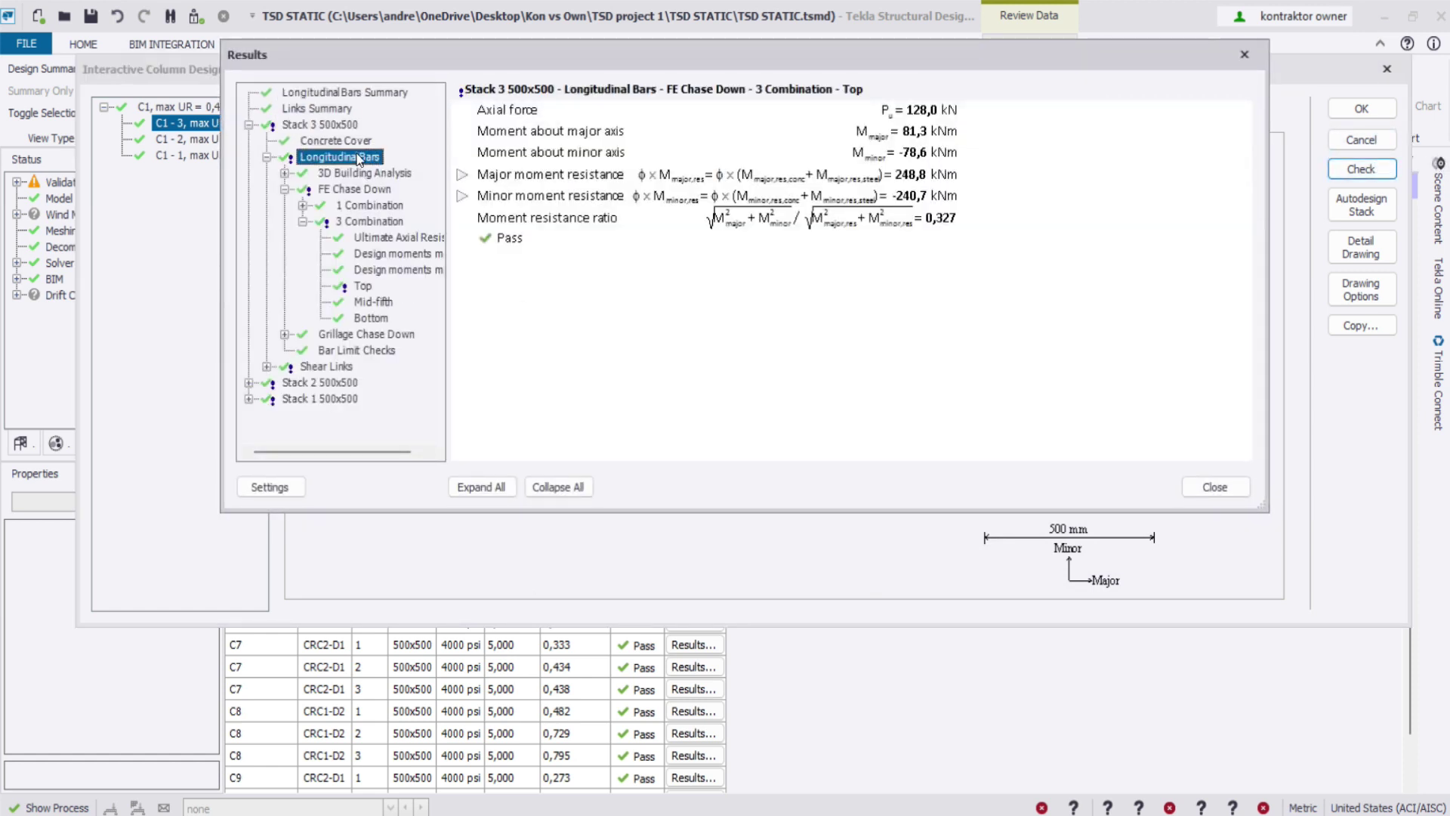
Step: Examine Stack 3's FE Chase Down results for combinations 1 and 3 and leave the column design without changes
click(401, 200)
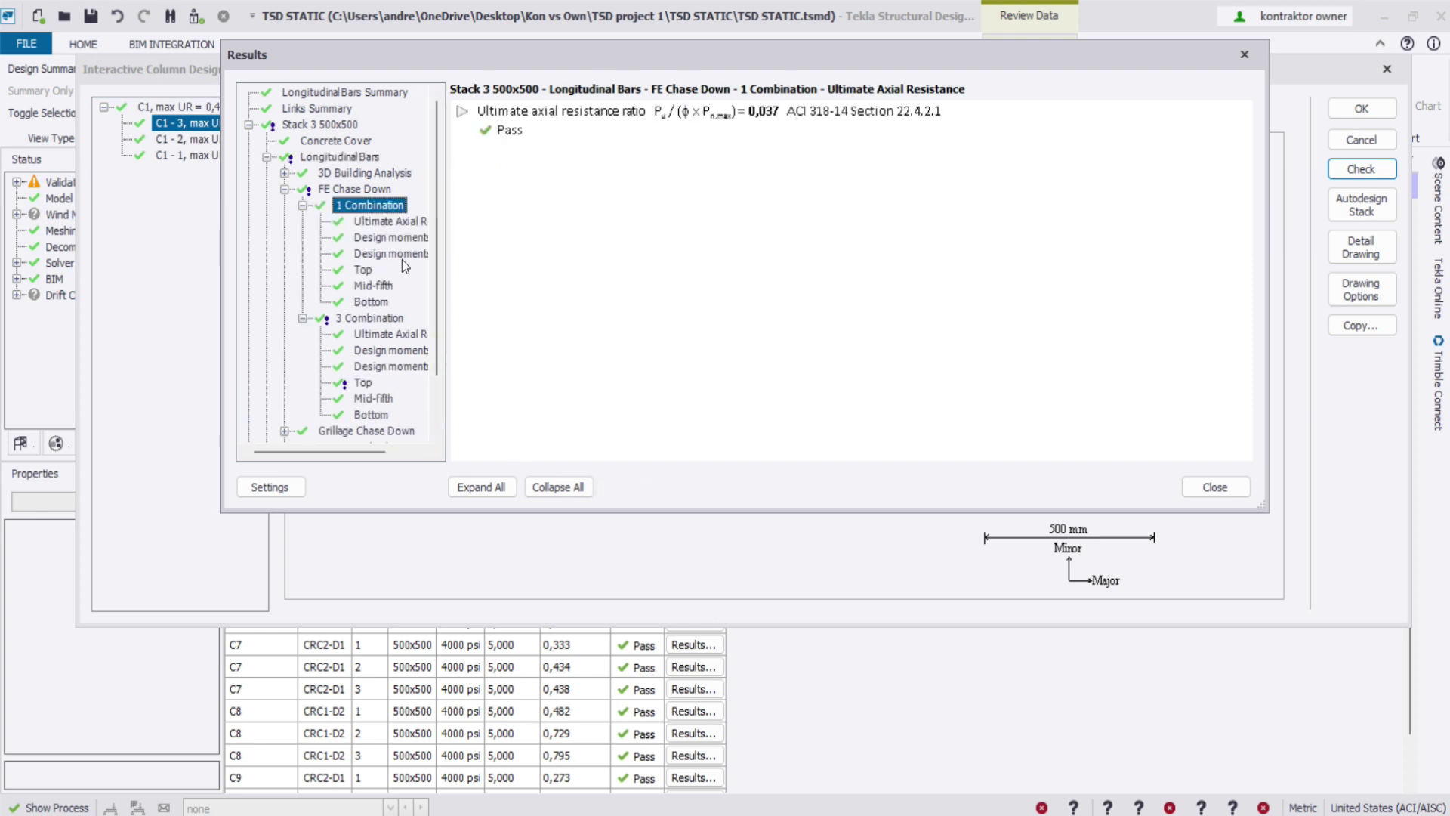
click(397, 236)
click(404, 255)
click(374, 286)
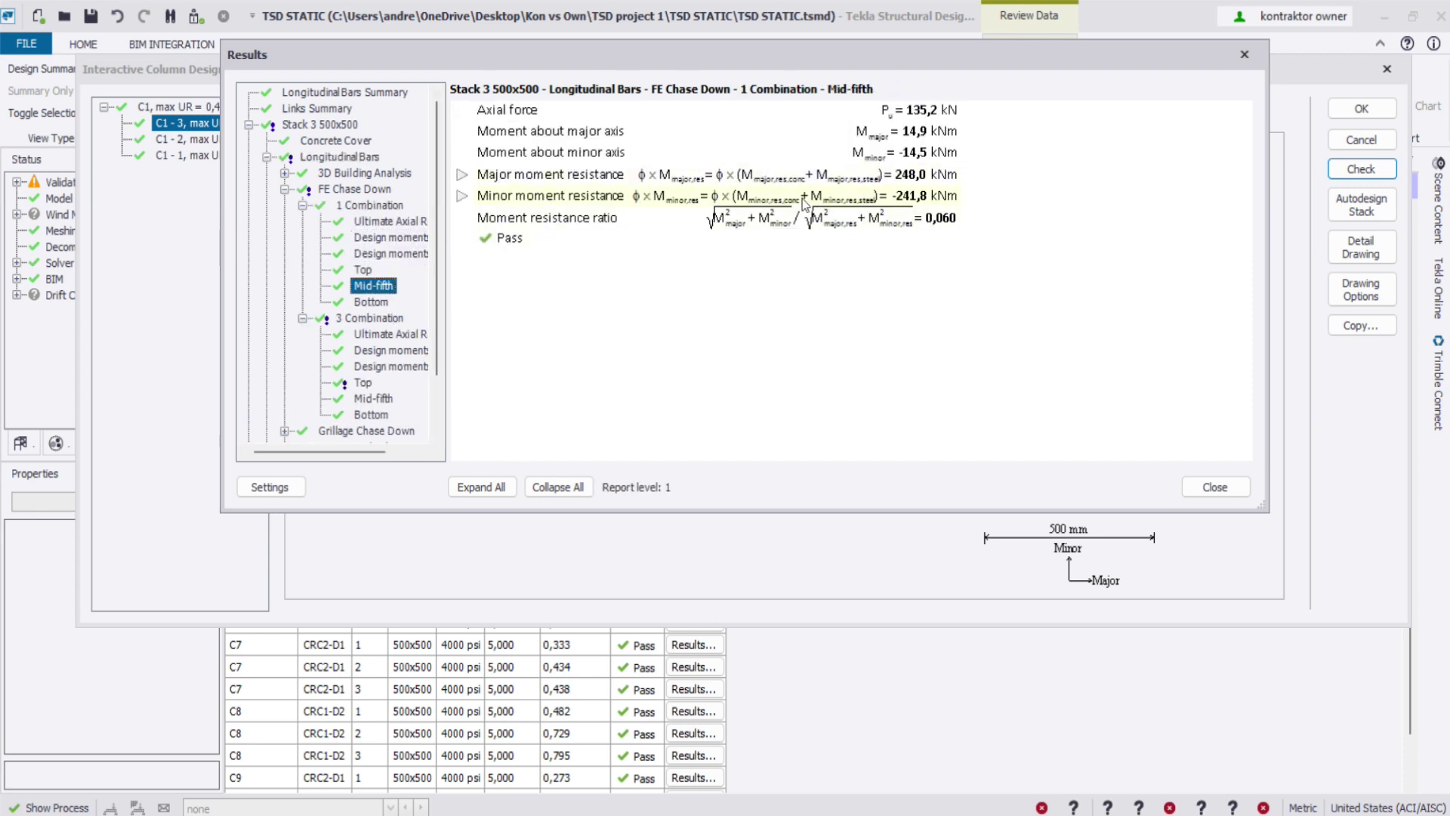
click(392, 351)
click(373, 414)
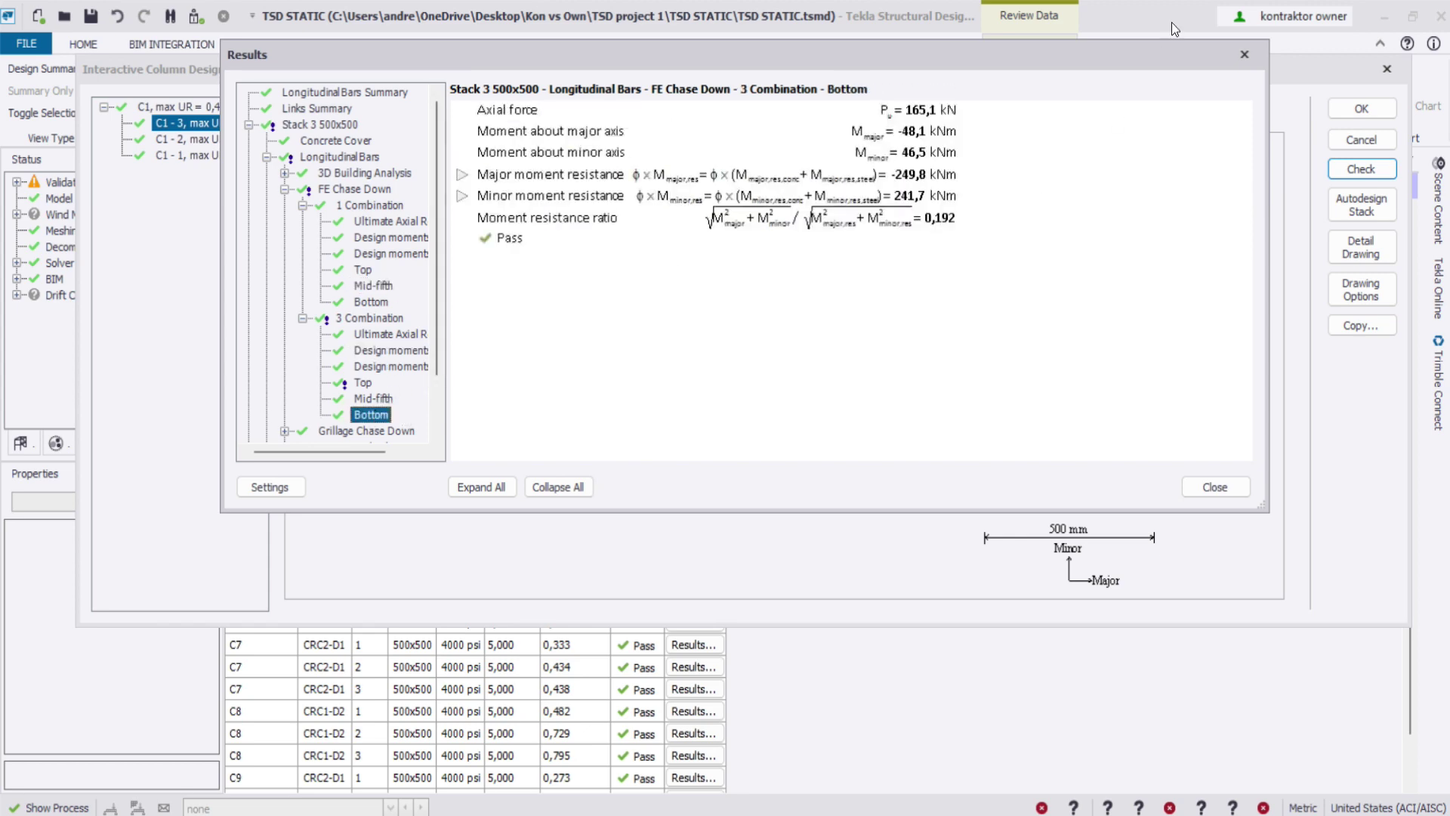
click(1244, 54)
click(1388, 68)
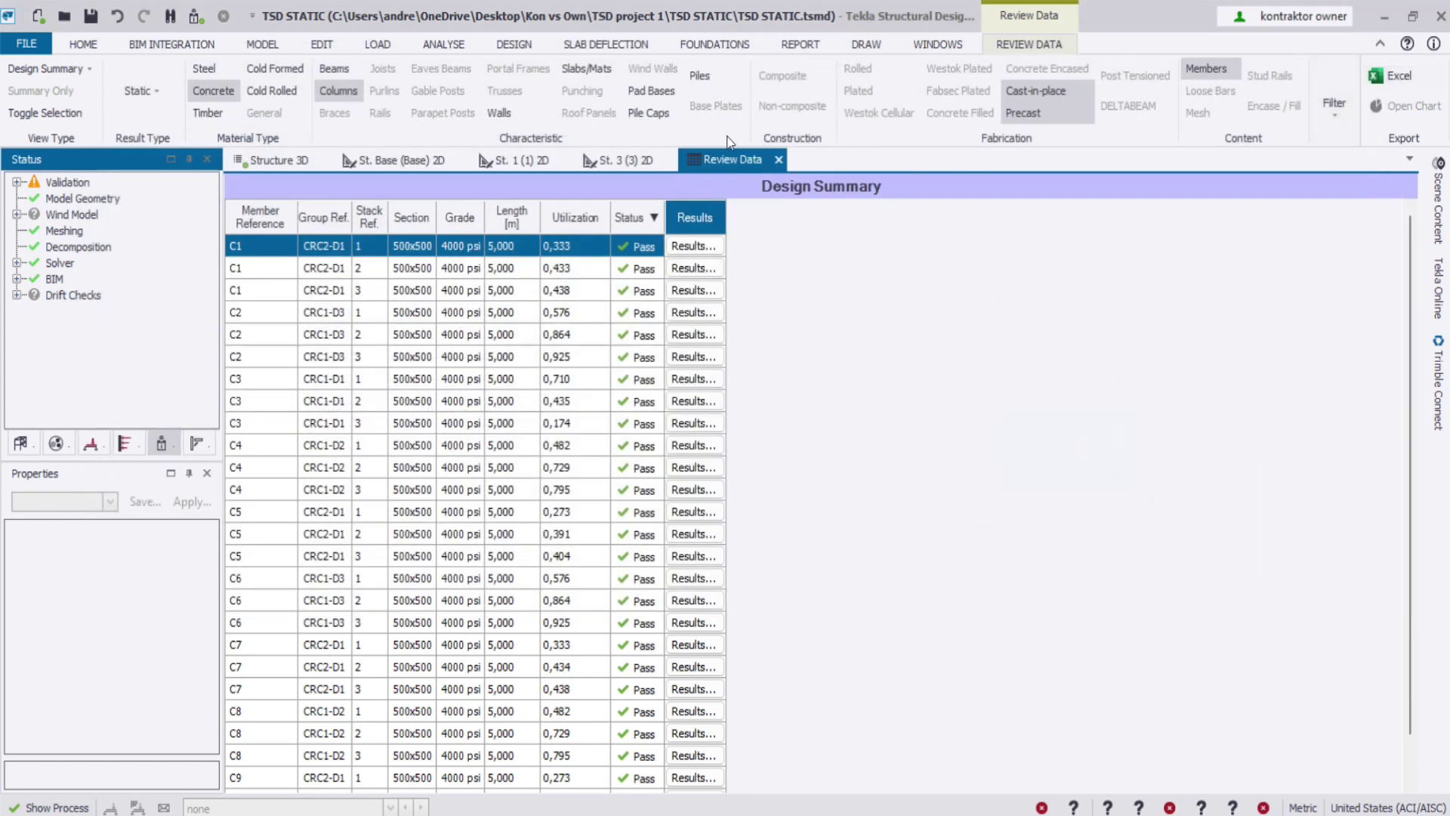
Step: Return to the Structure 3D view and run the slab design for the whole model
click(397, 167)
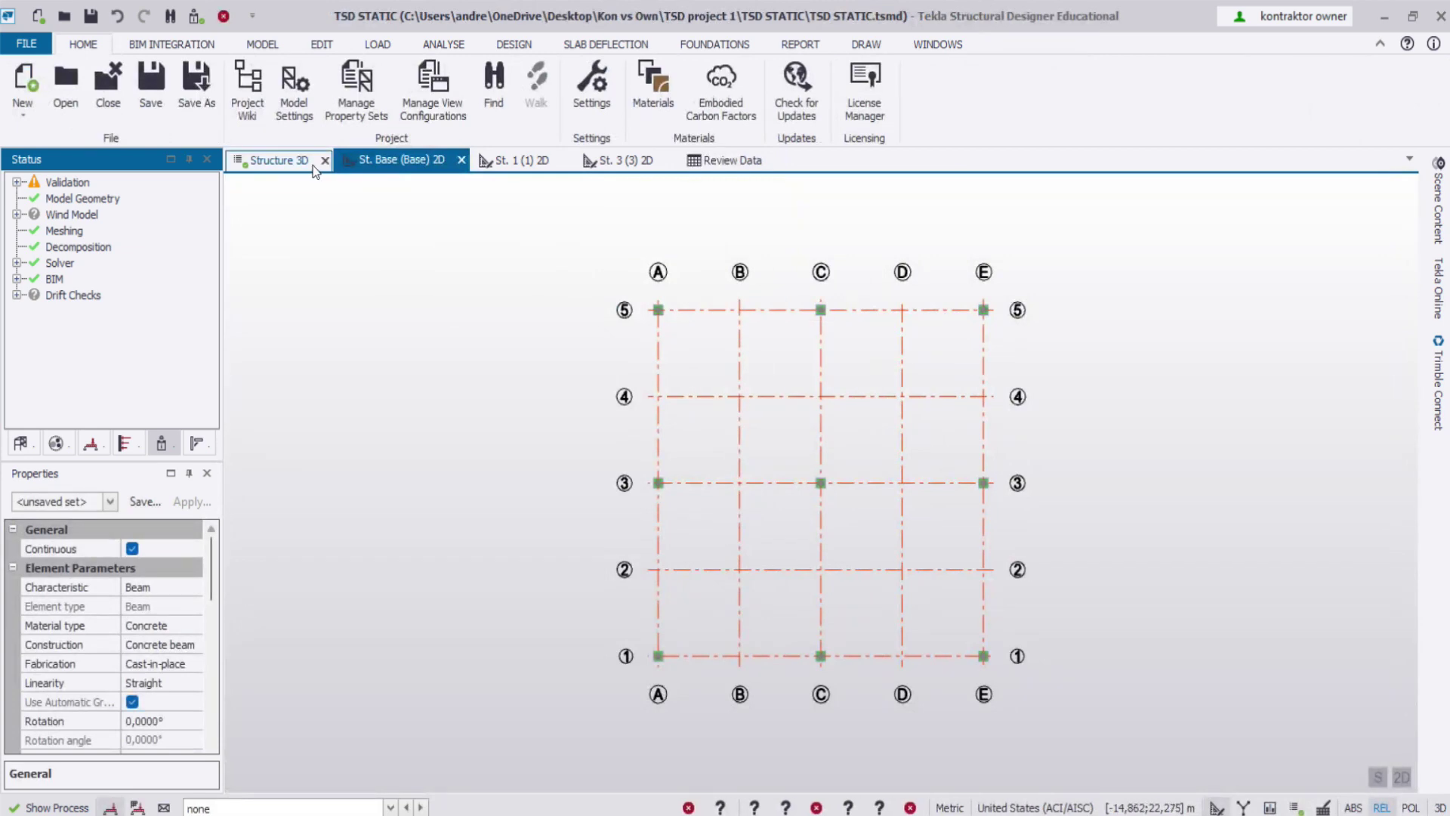
click(294, 166)
middle_drag(744, 264, 763, 226)
click(514, 44)
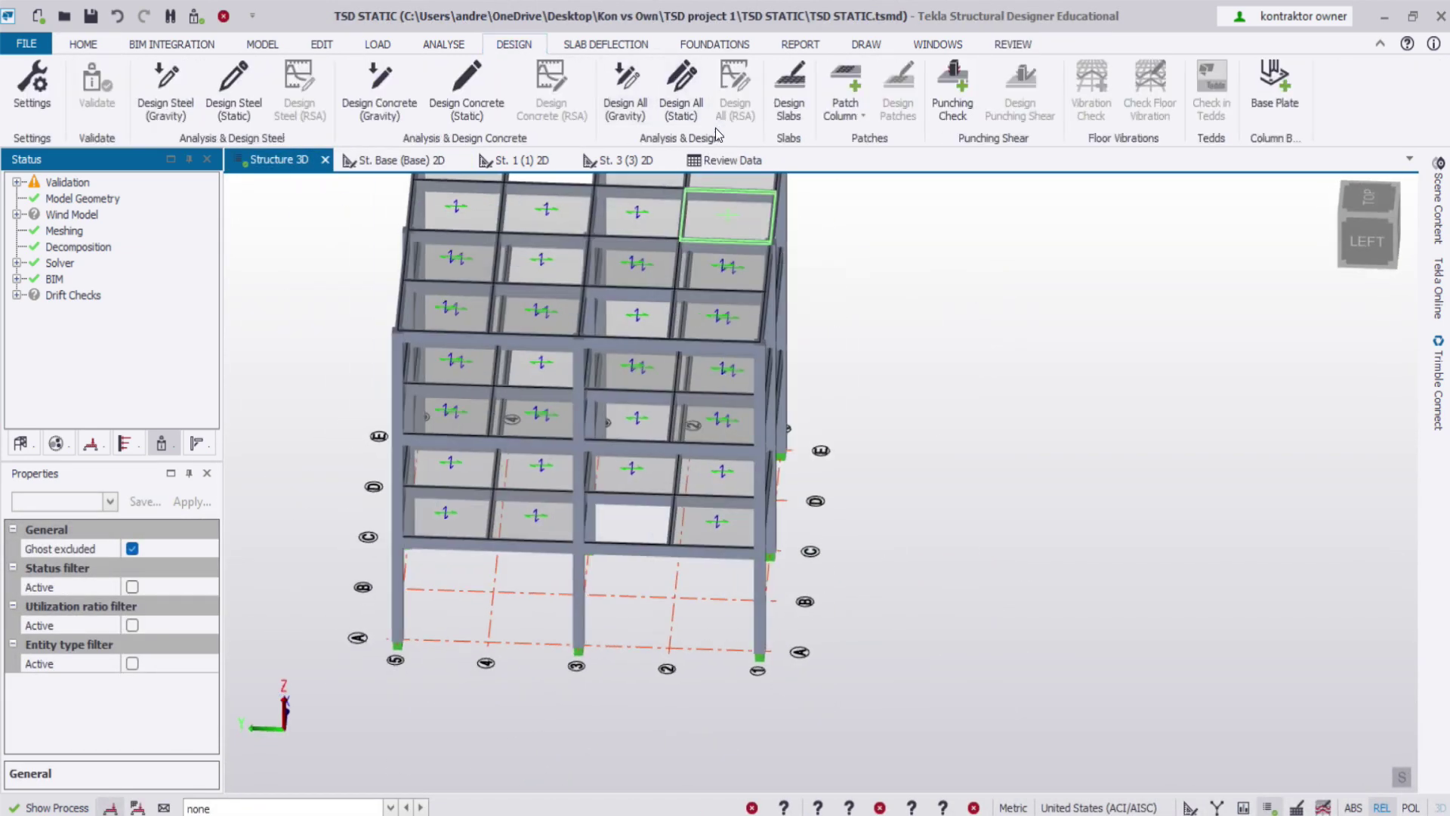
click(785, 98)
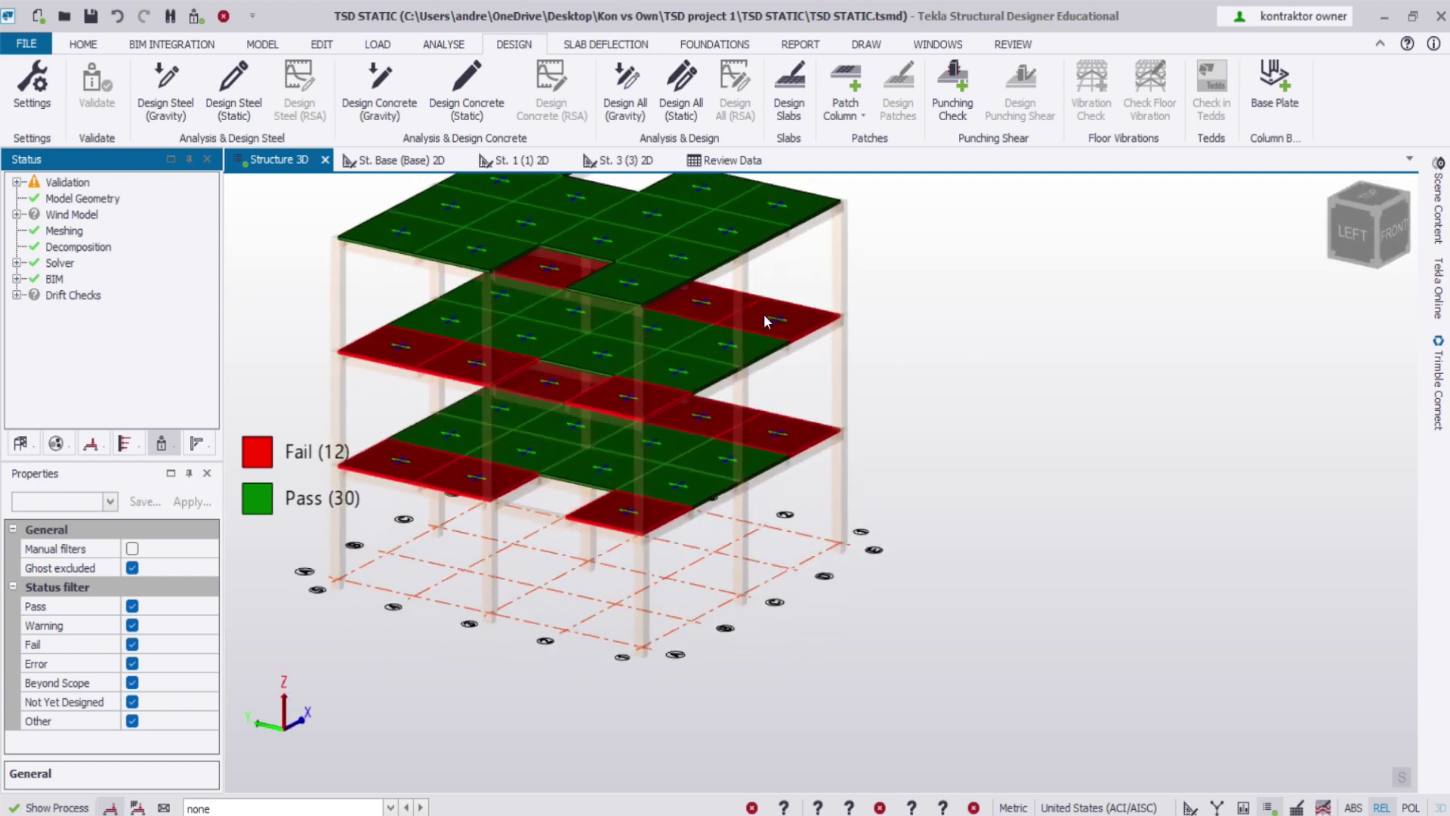
Step: Check slab panel SI 42 and examine its reinforcement design summary and Top-X details
click(624, 466)
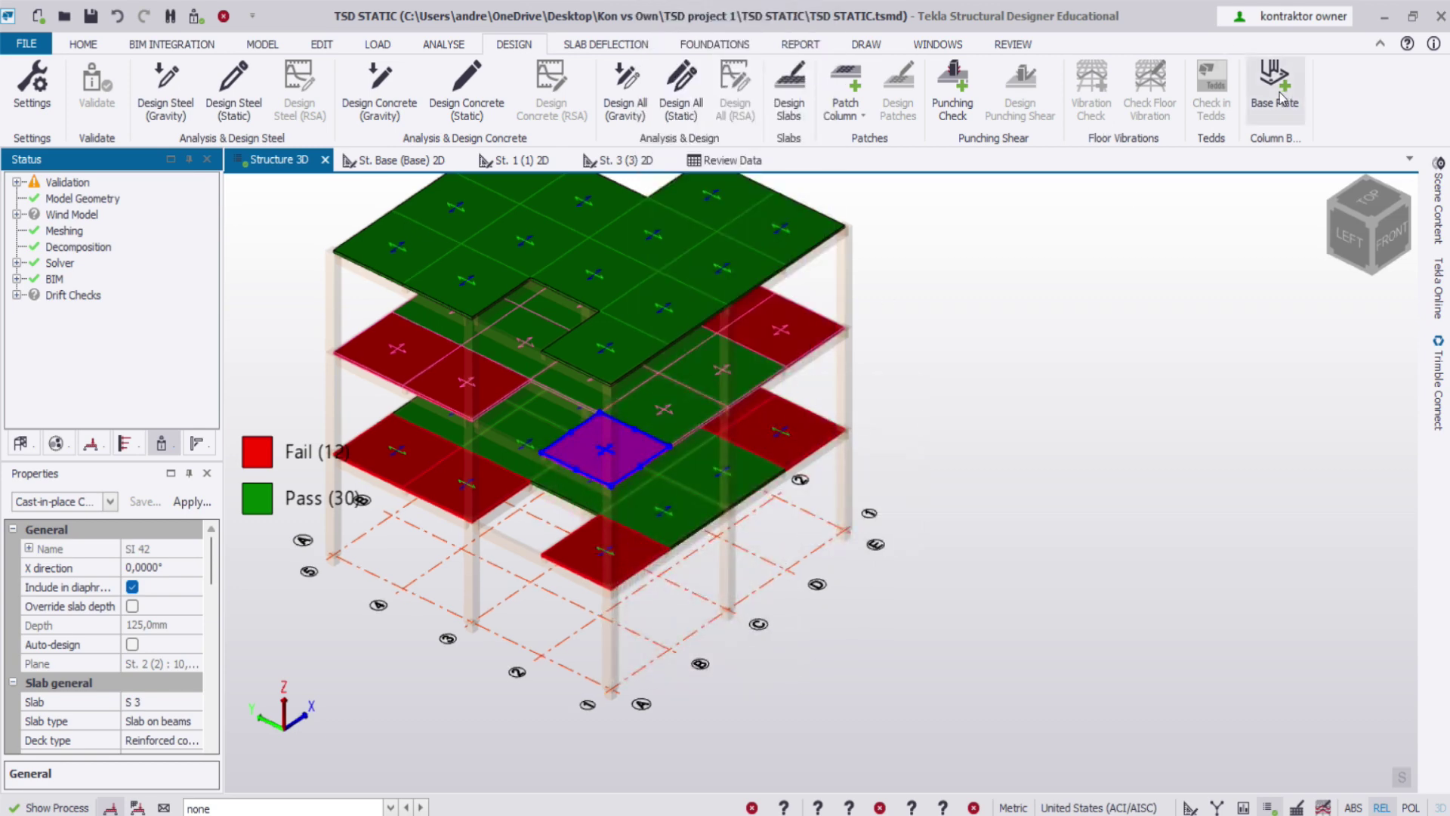
right_click(583, 446)
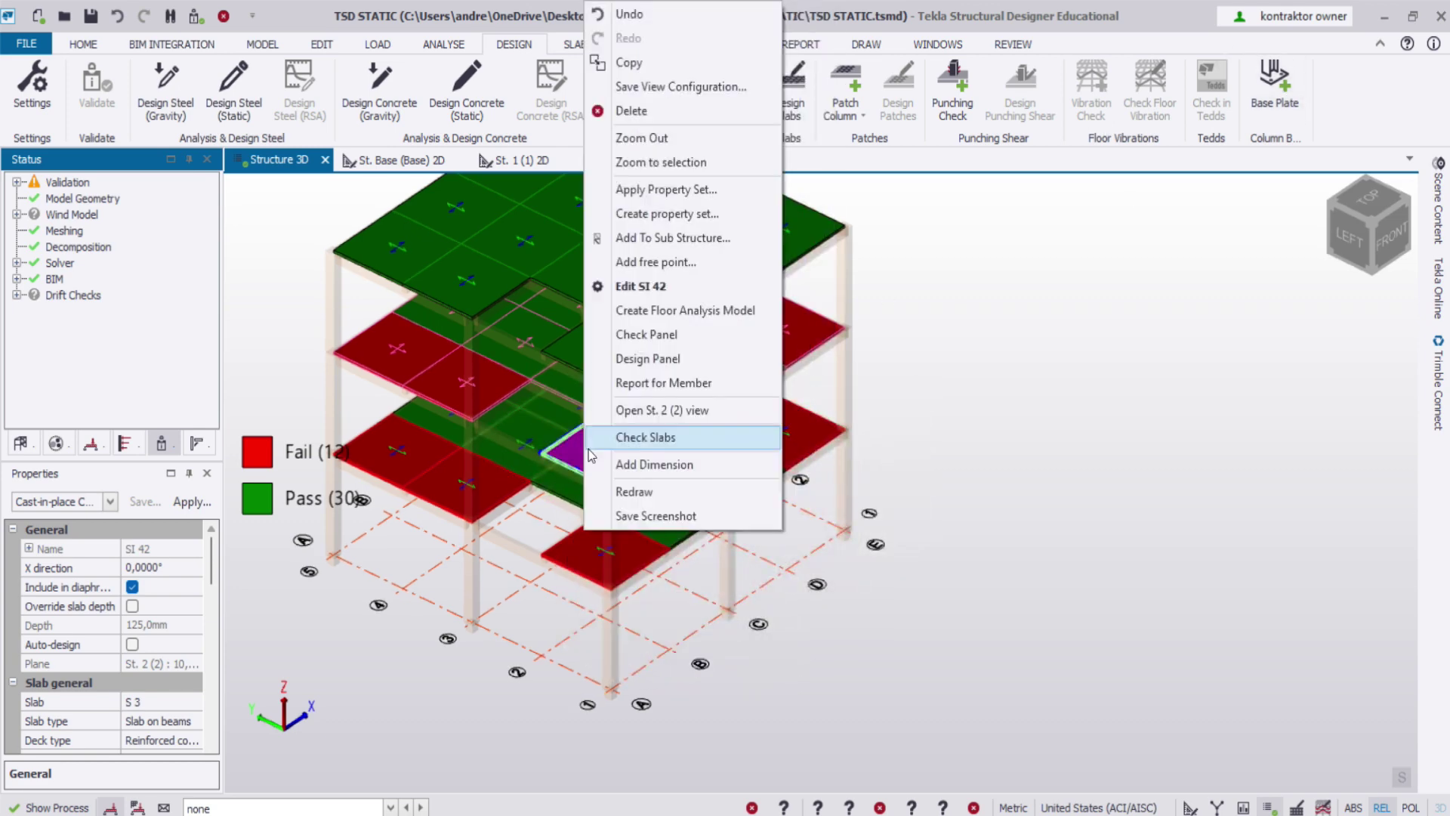
click(669, 339)
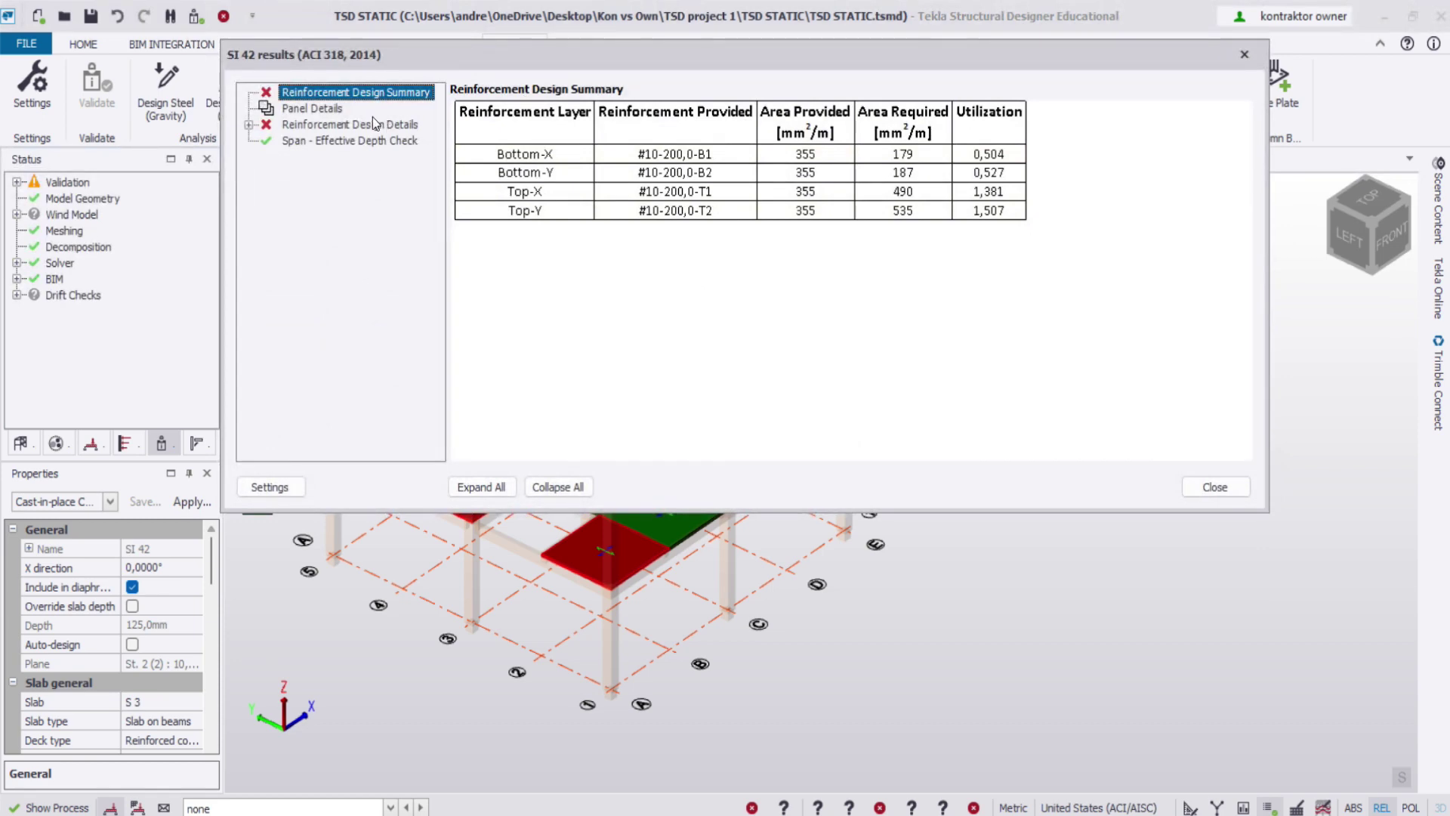
click(348, 124)
click(314, 221)
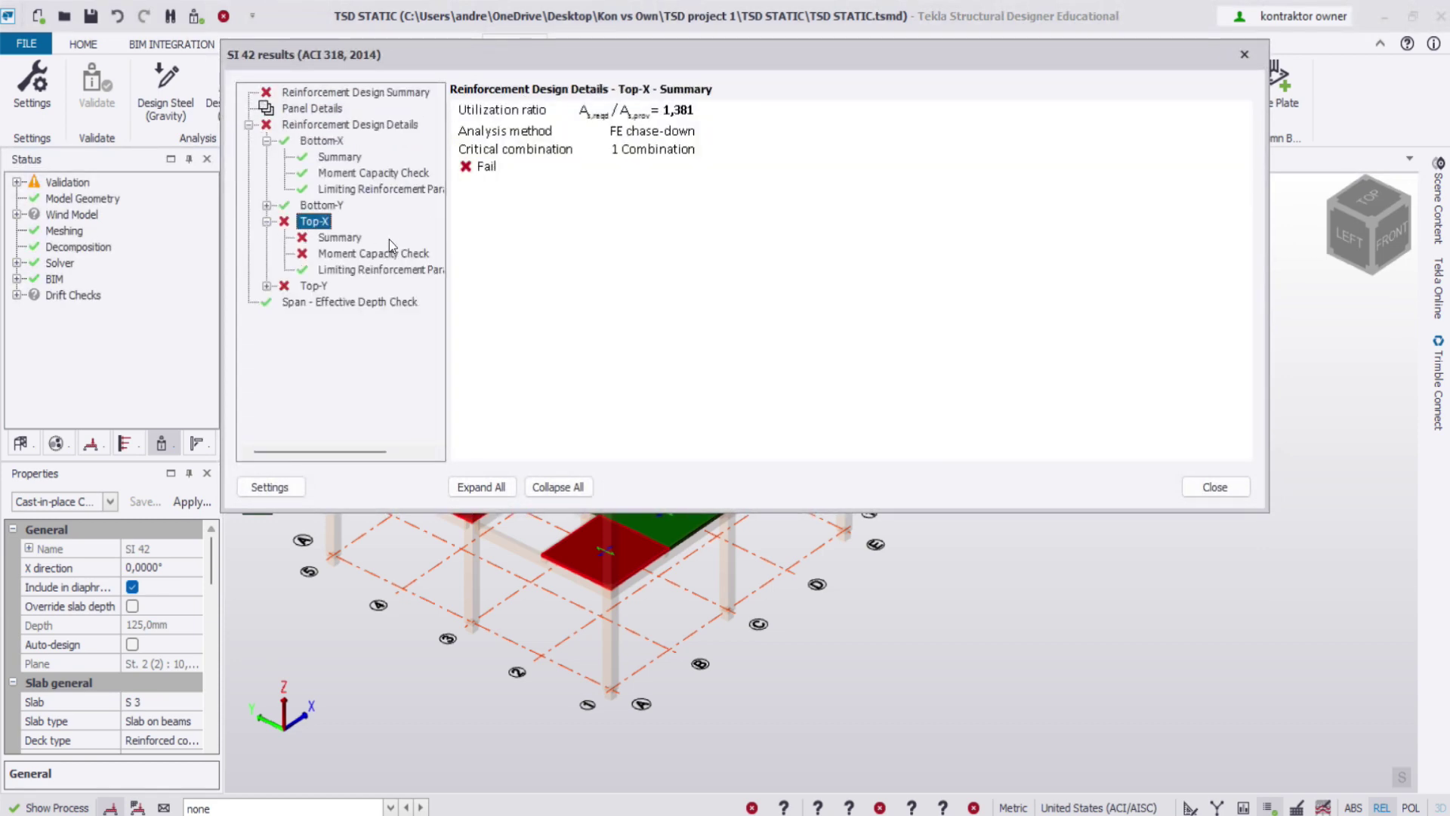
click(1244, 55)
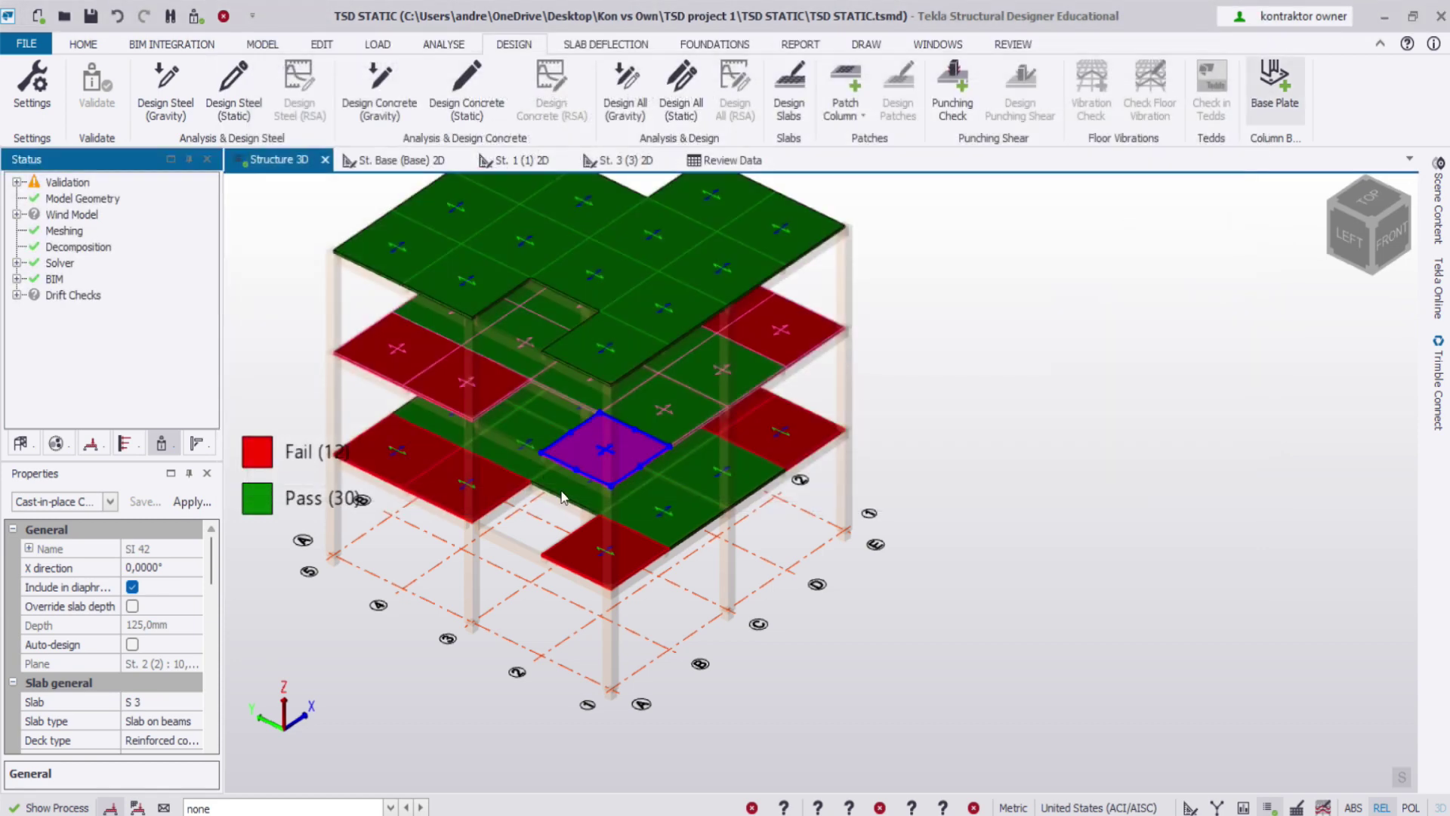
Step: Select the failing slab panels on both lower floors, enable the slab depth override and set their depth to 130 mm
click(413, 368)
click(453, 378)
click(372, 473)
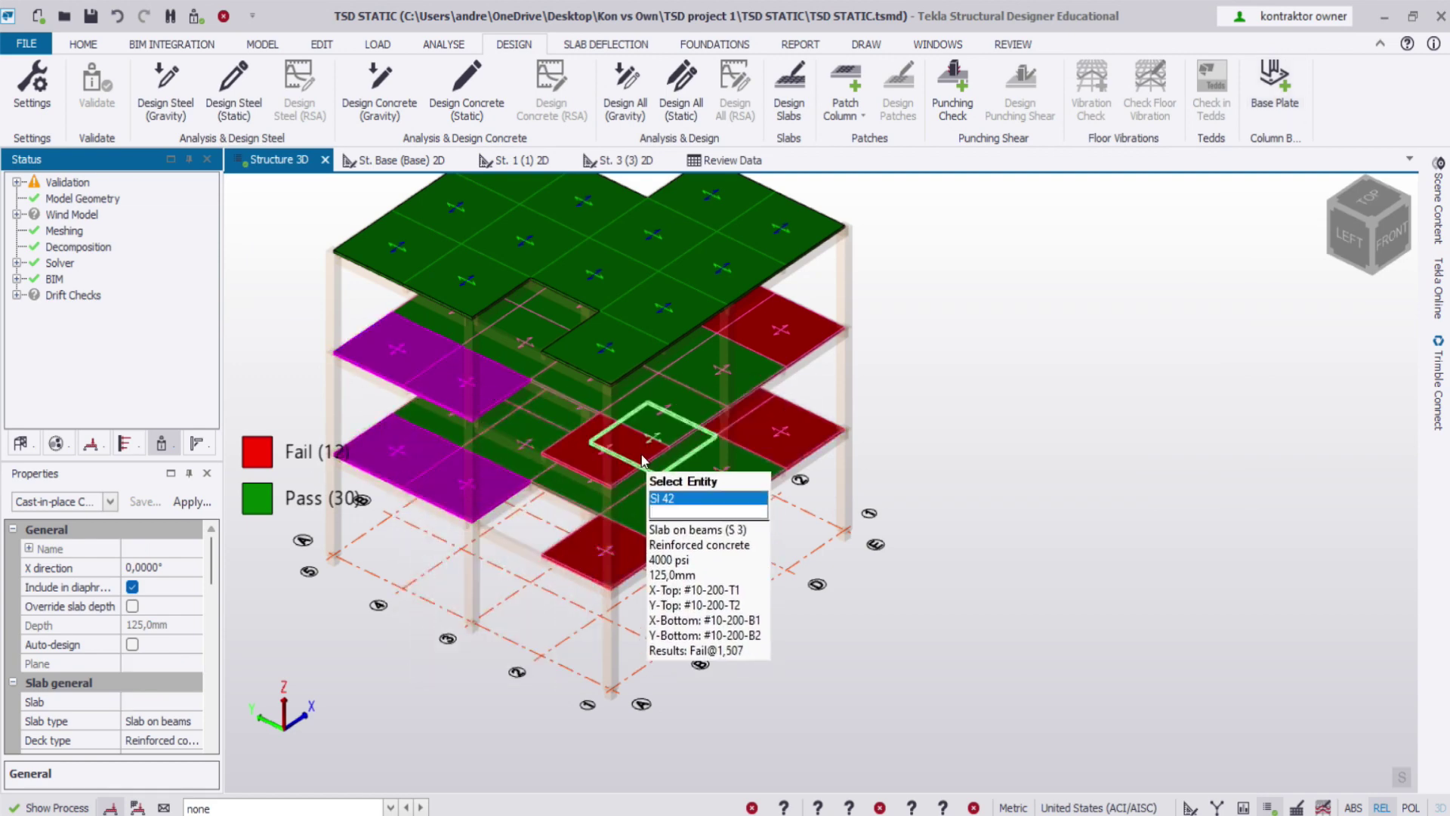
click(467, 484)
middle_drag(906, 398, 416, 396)
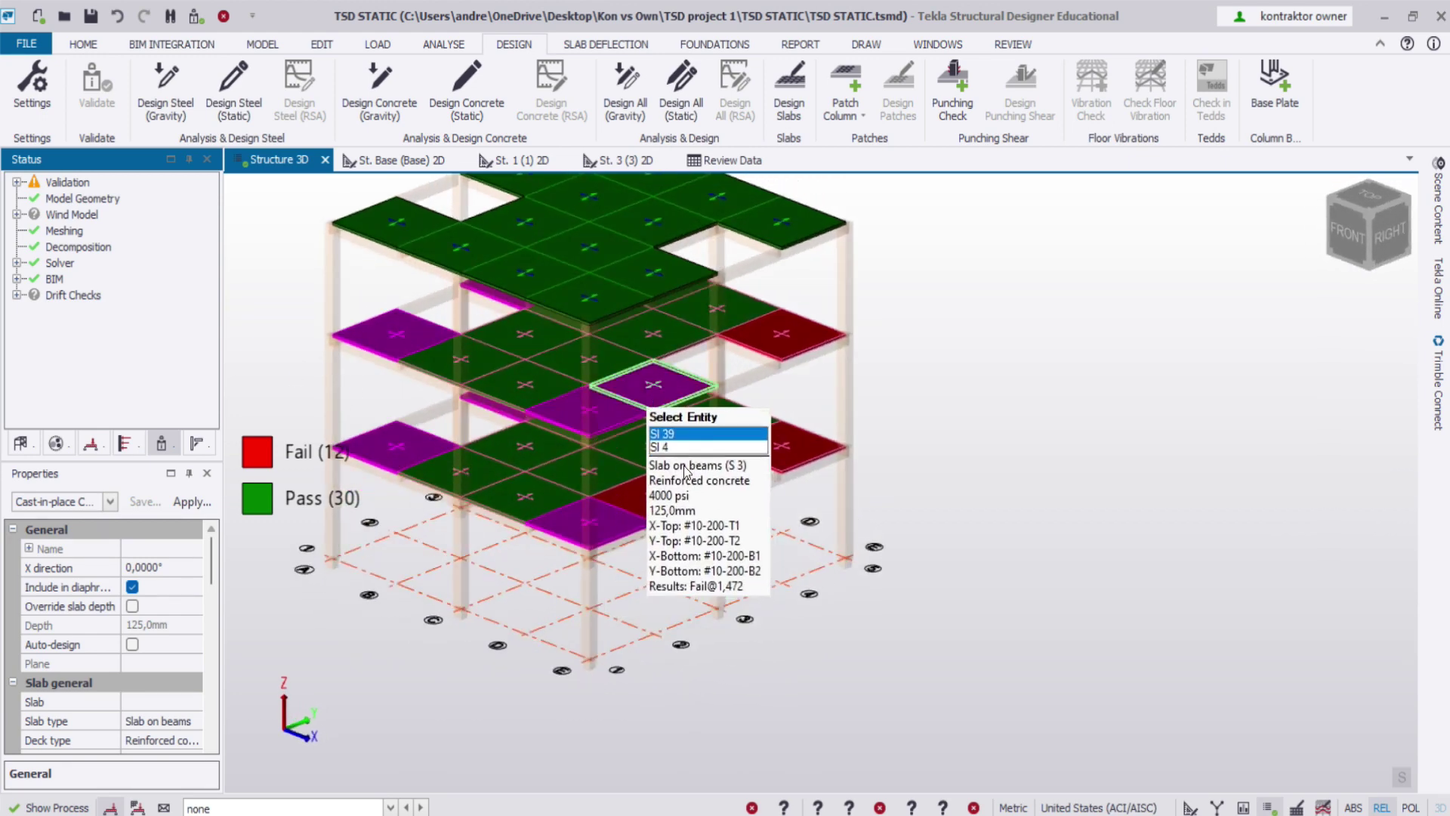
click(674, 496)
click(793, 454)
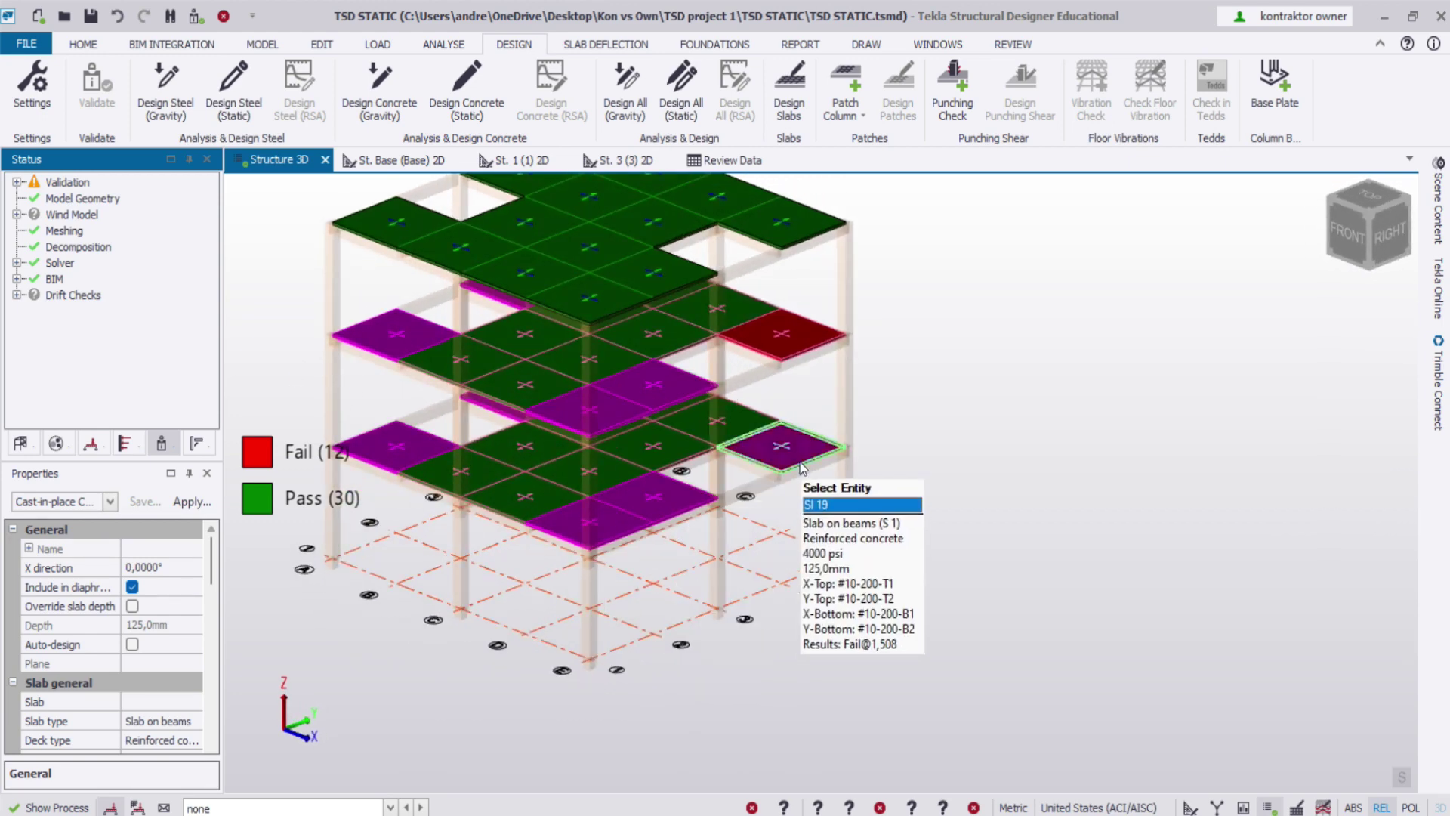
click(801, 340)
click(154, 625)
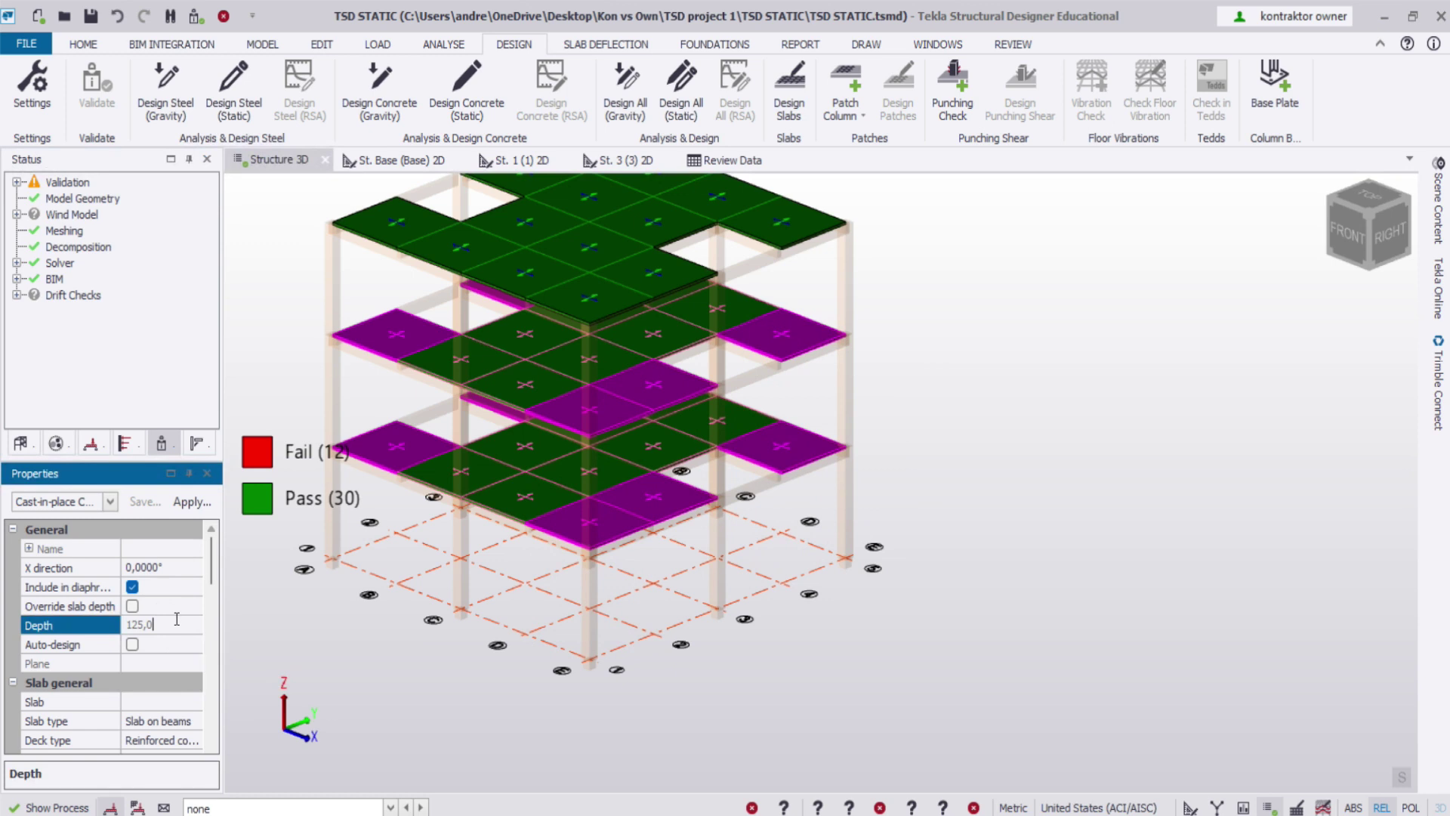
key(Return)
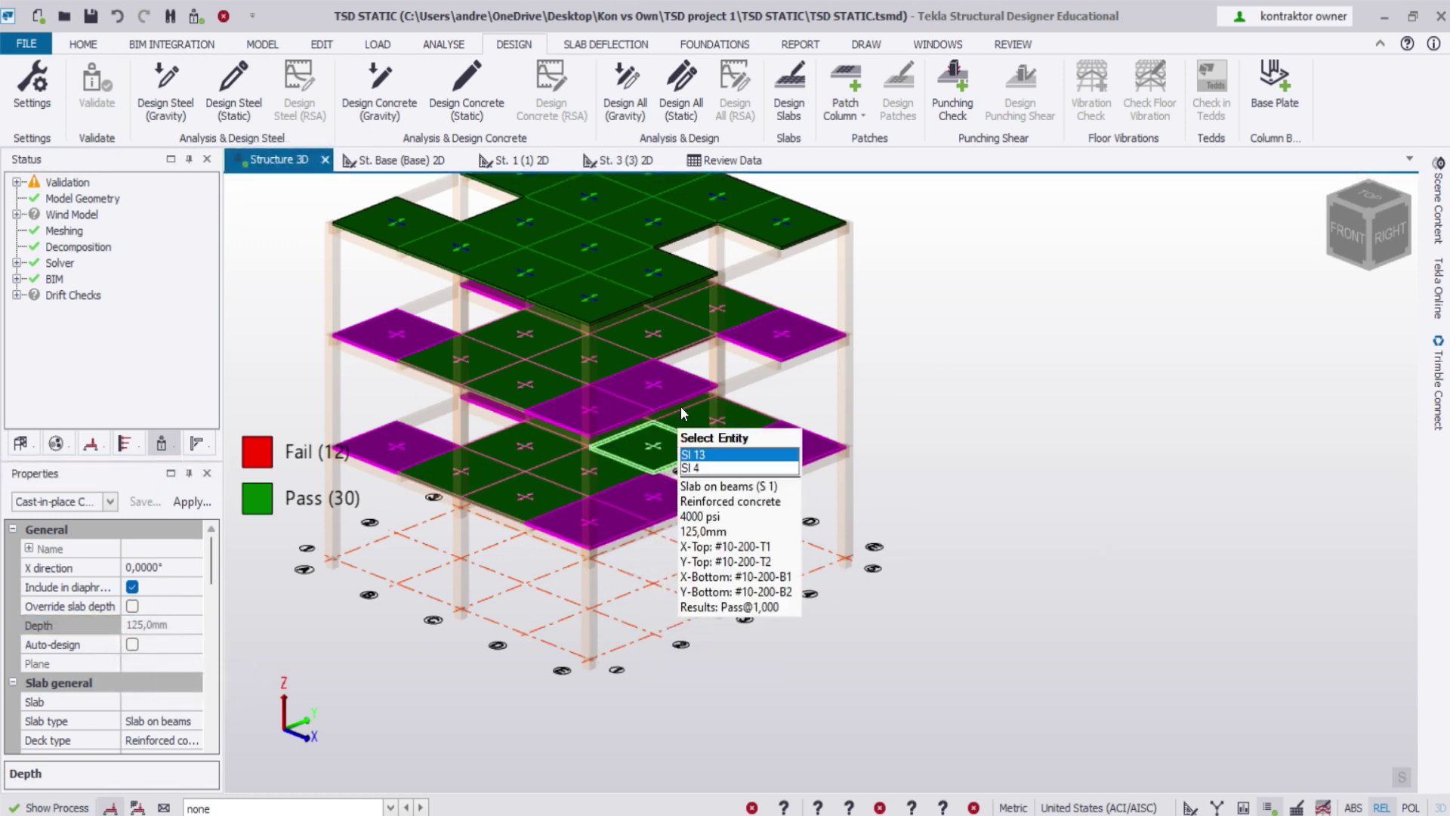
click(133, 606)
click(179, 625)
key(ctrl+a)
text(1)
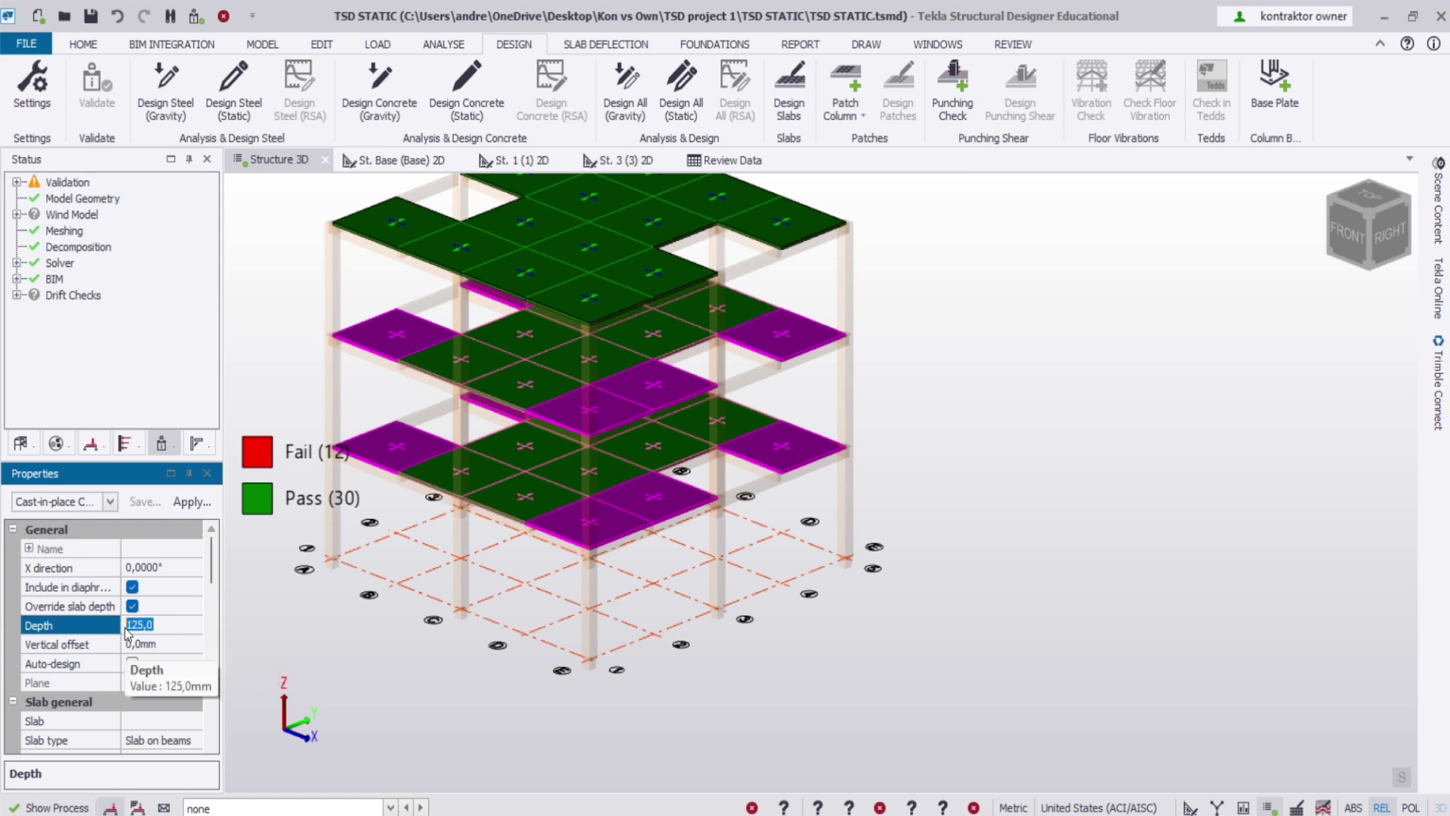
text(0,)
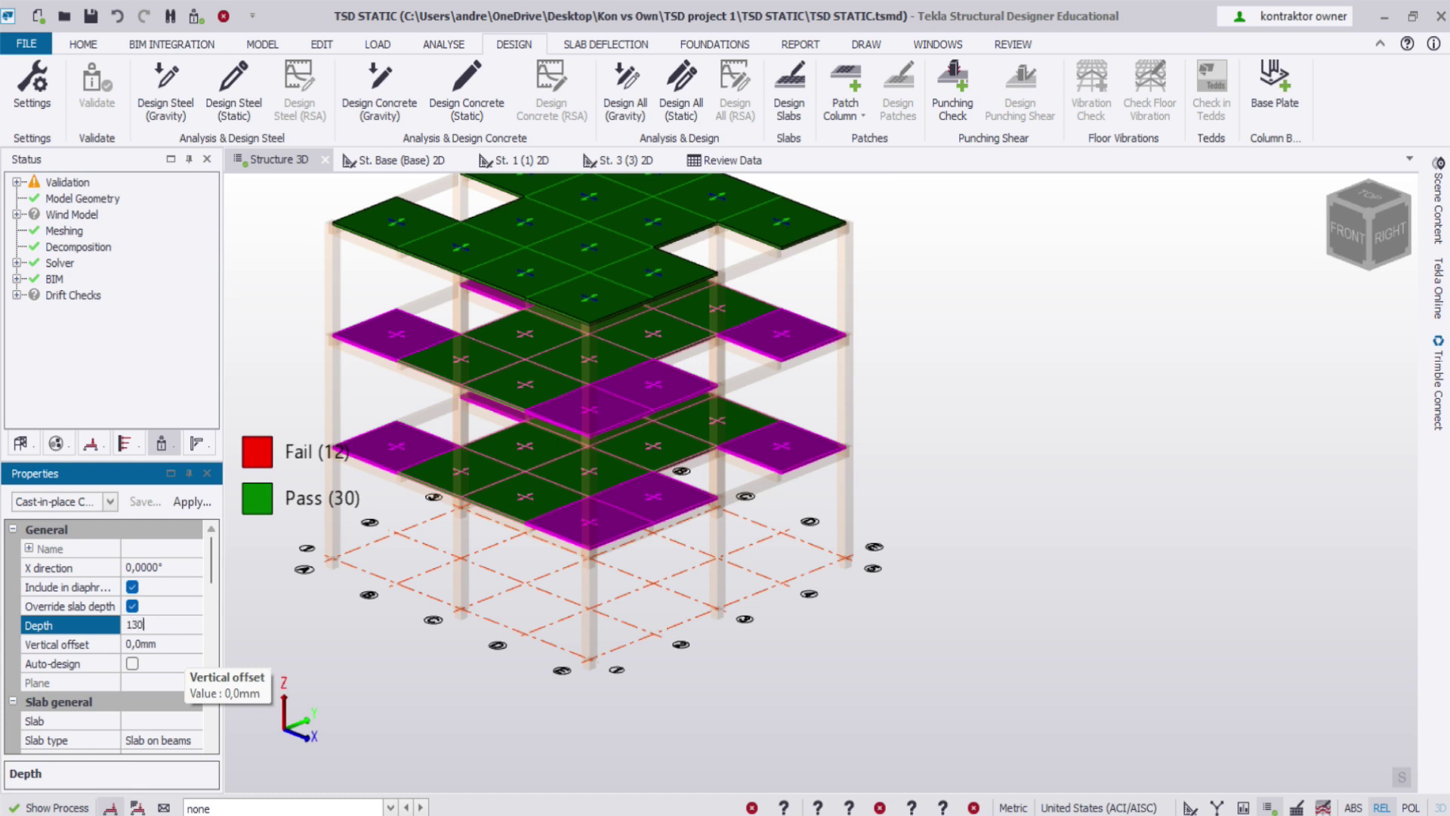
click(1133, 333)
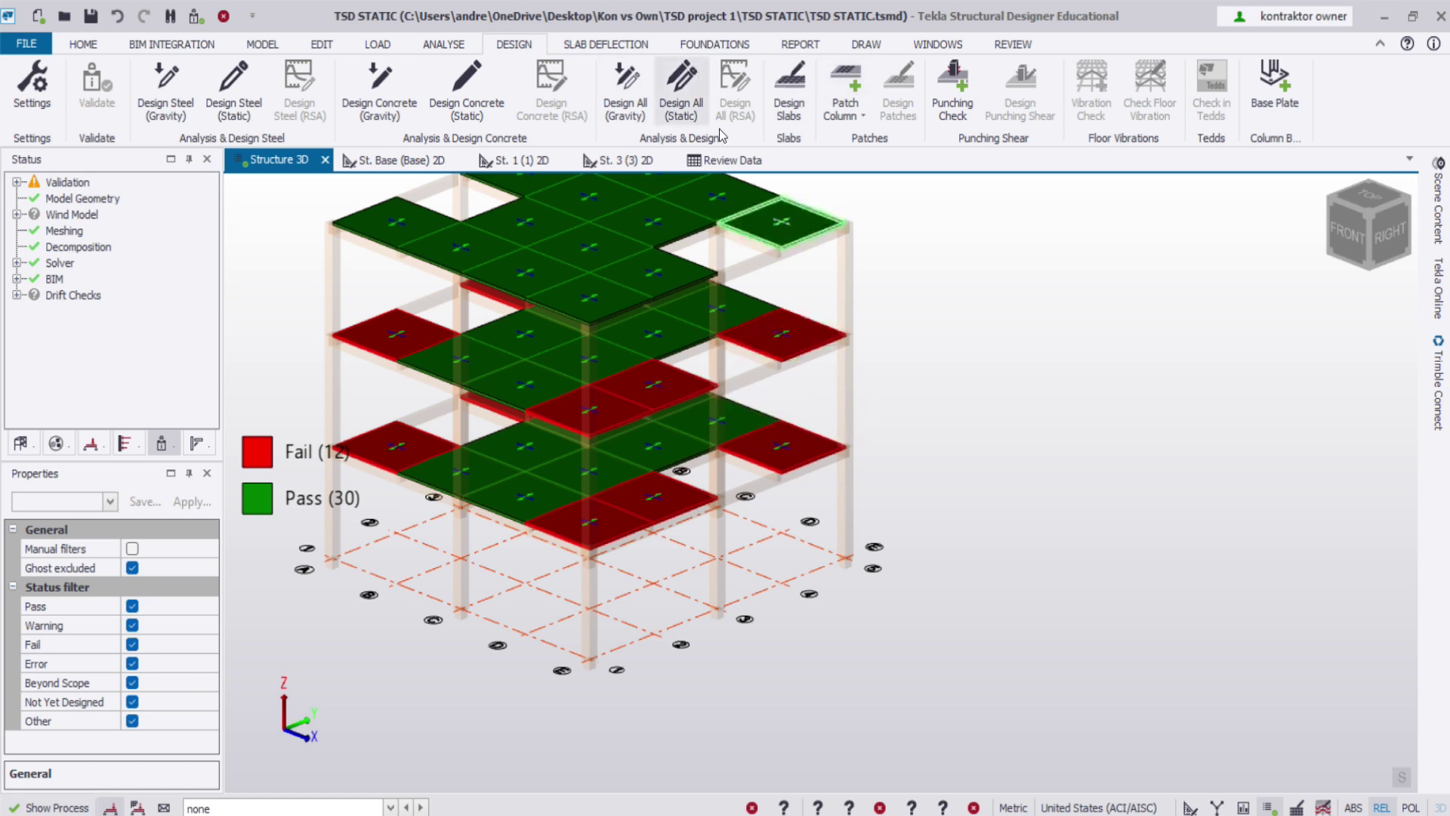
Step: Run the slab design with the overridden depth and inspect the result of panel SI 39
scroll(826, 457, down, 2)
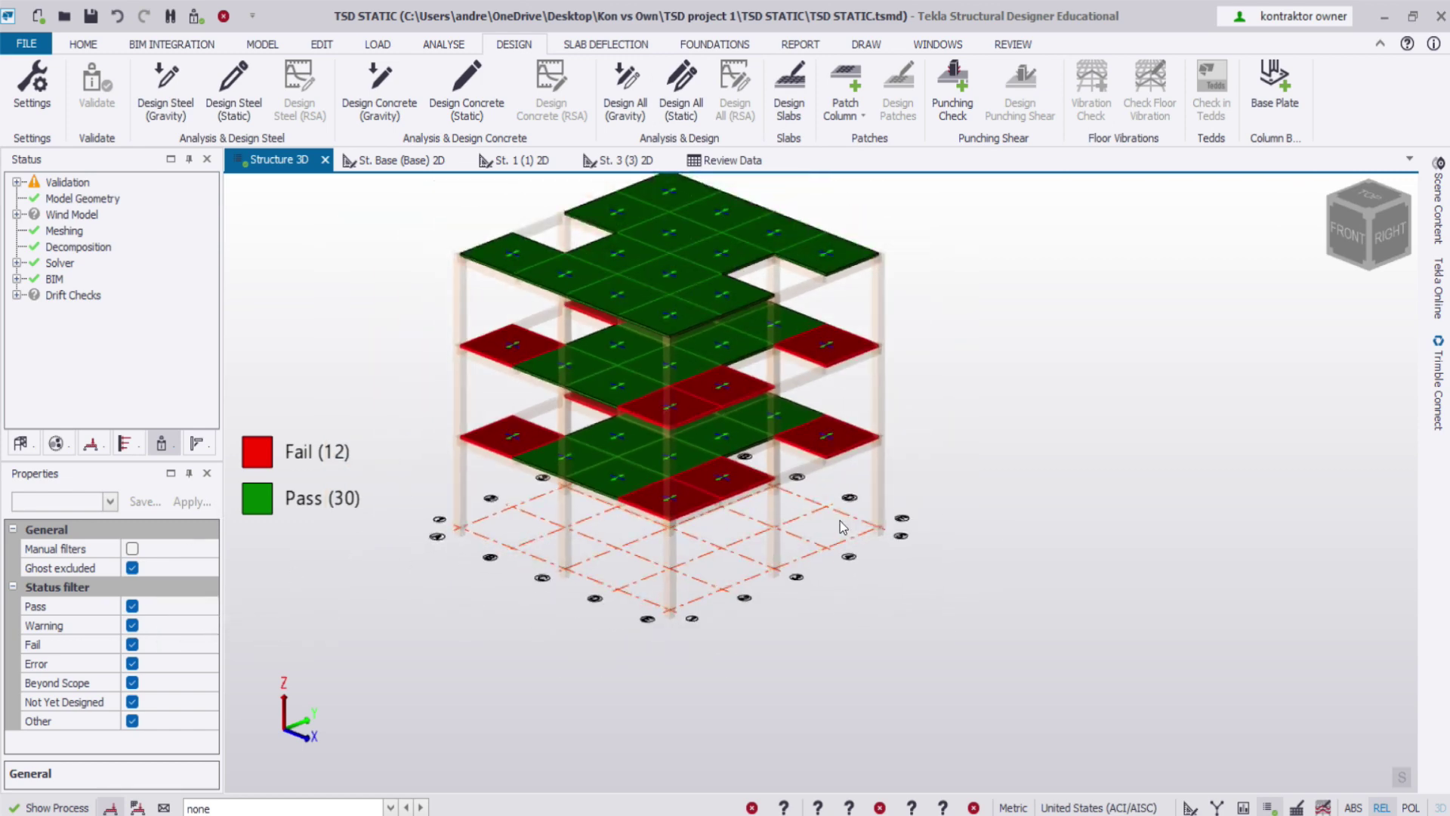
mouse_move(555, 457)
click(790, 102)
mouse_move(770, 317)
click(703, 394)
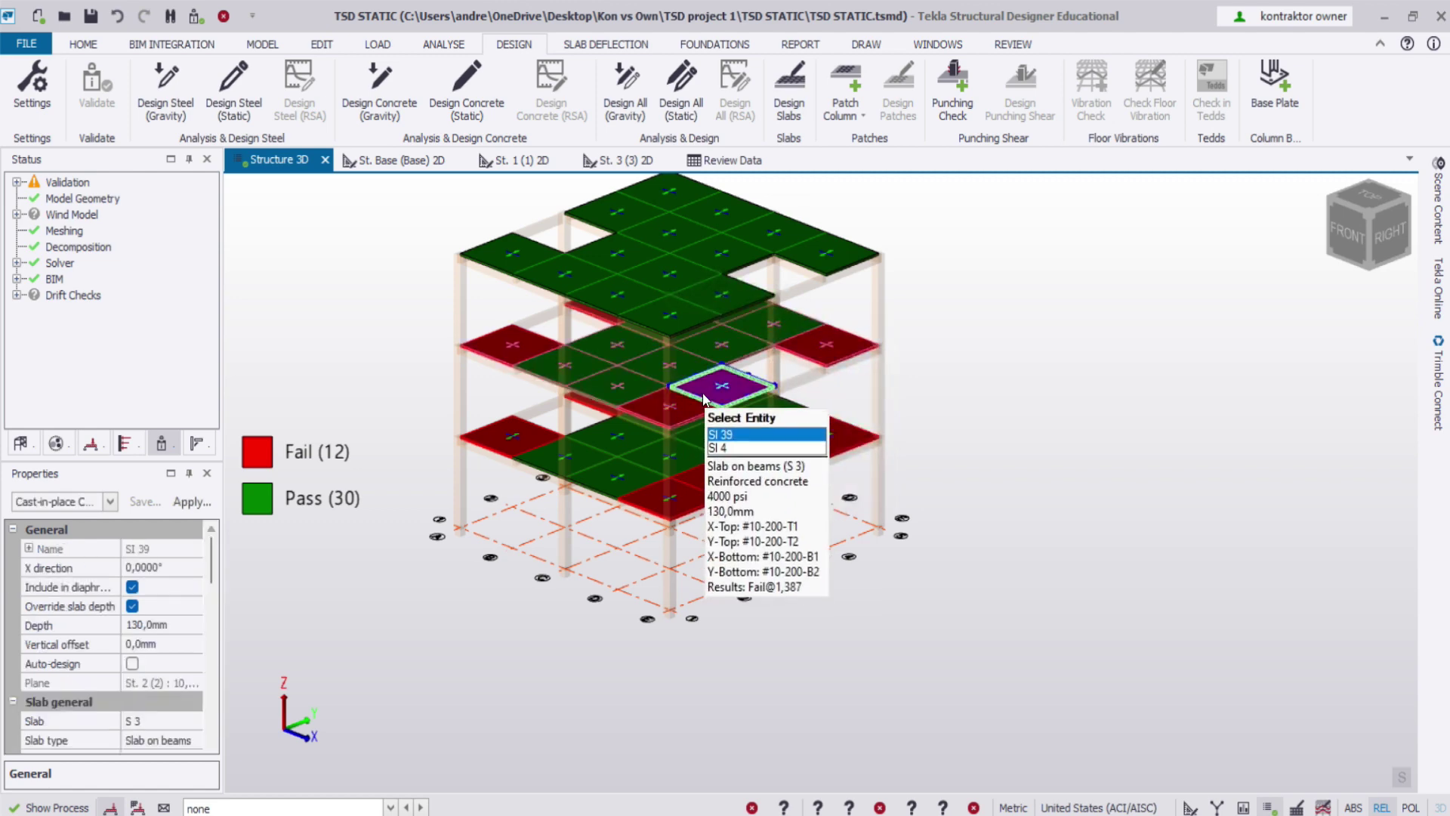
Step: Select the whole model, look through the shared slab properties and clear the selection
key(Escape)
drag(505, 242, 873, 628)
scroll(795, 522, up, 3)
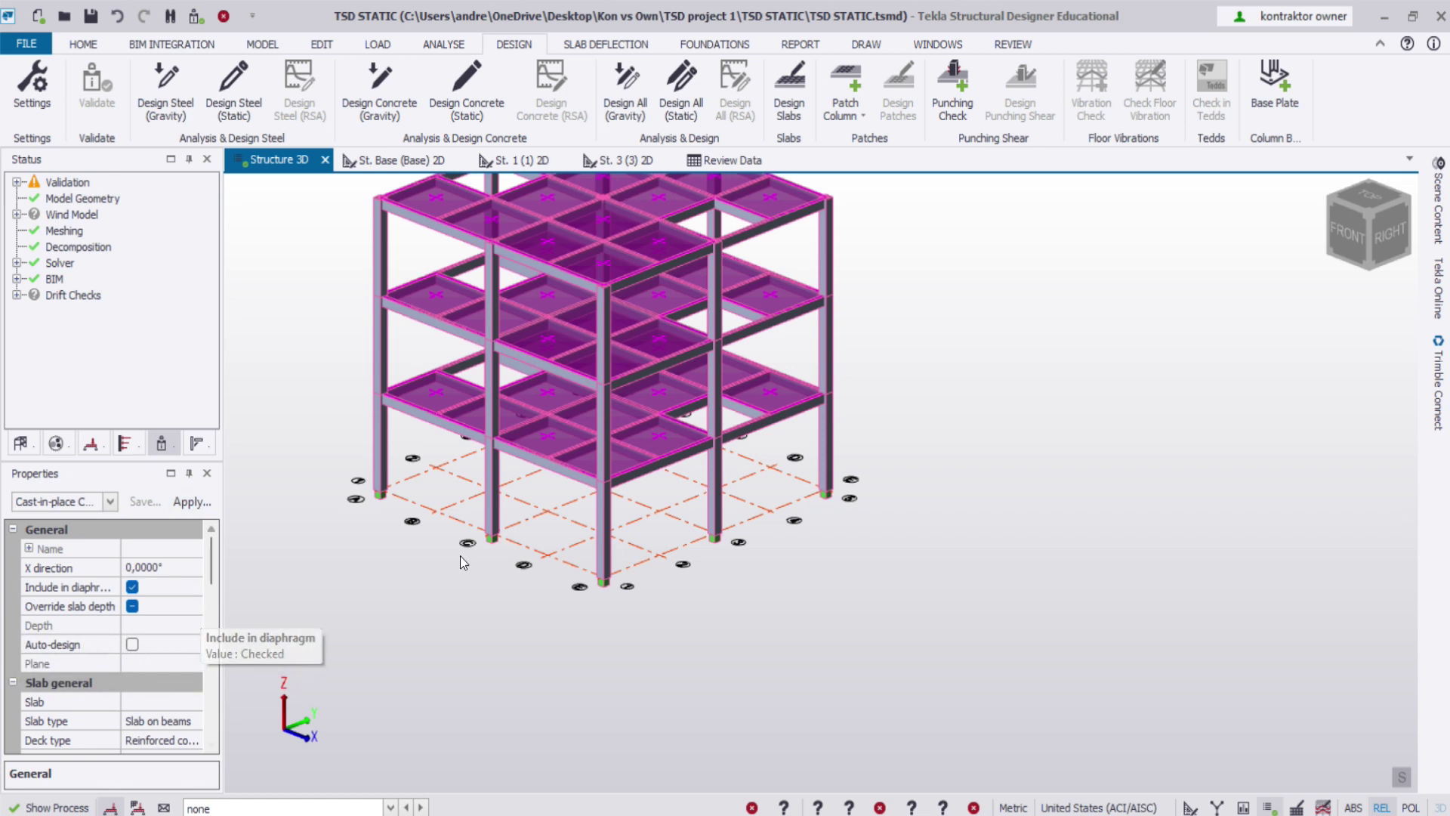
drag(213, 568, 223, 699)
click(902, 432)
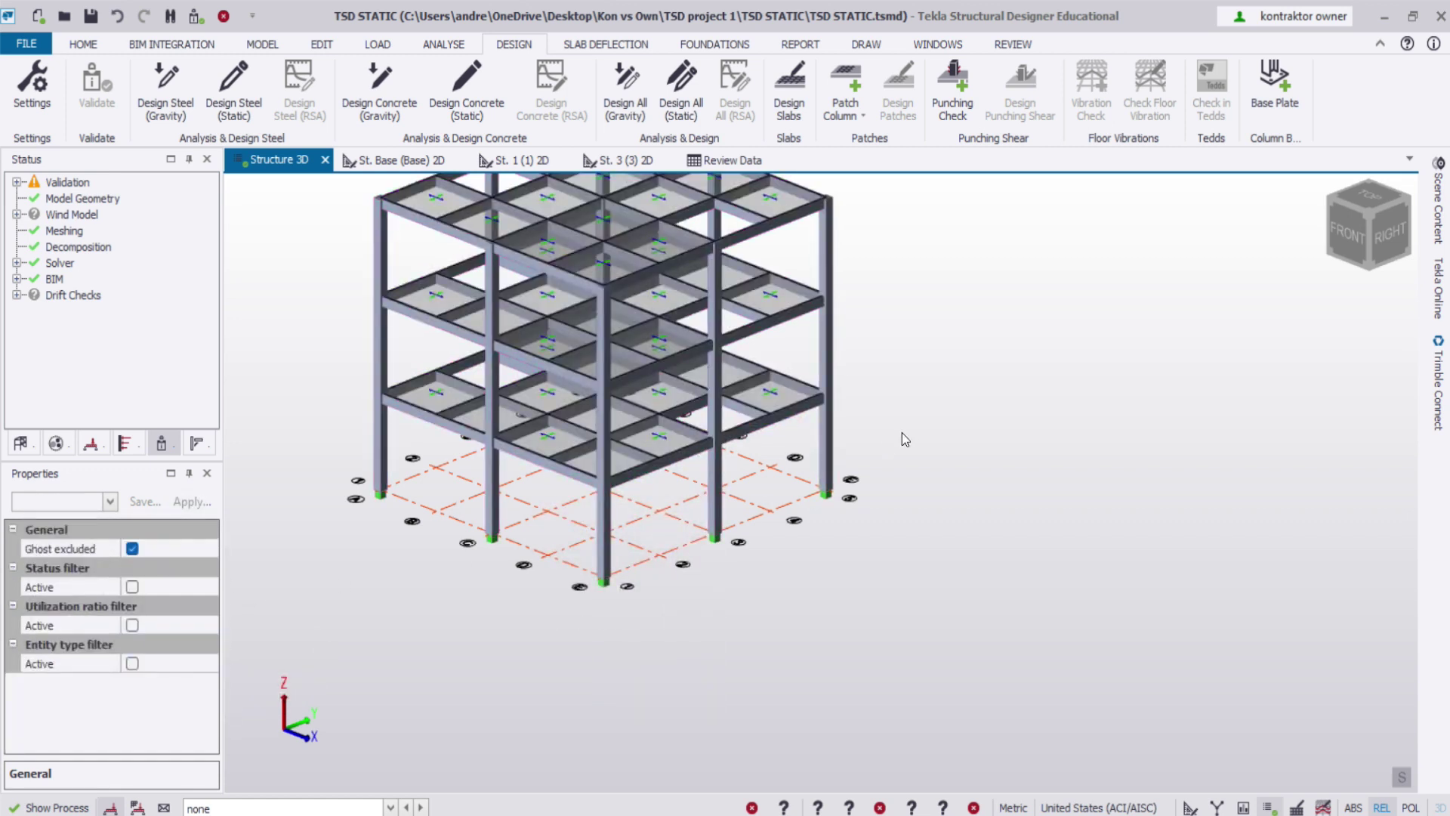
Step: Rerun the slab design to show the pass/fail status of the panels on all floors
click(786, 113)
mouse_move(586, 384)
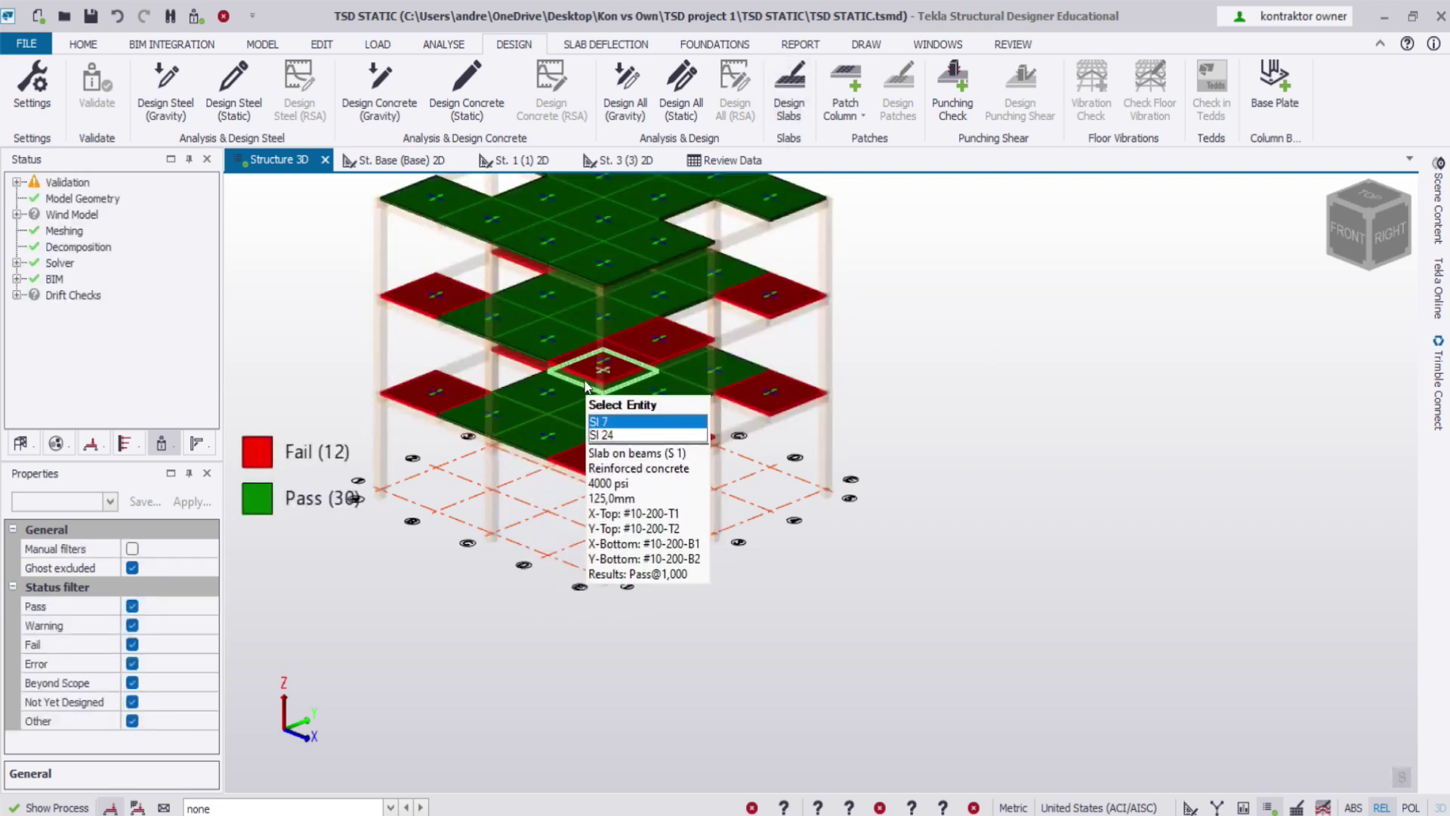
click(586, 384)
middle_drag(586, 384, 636, 329)
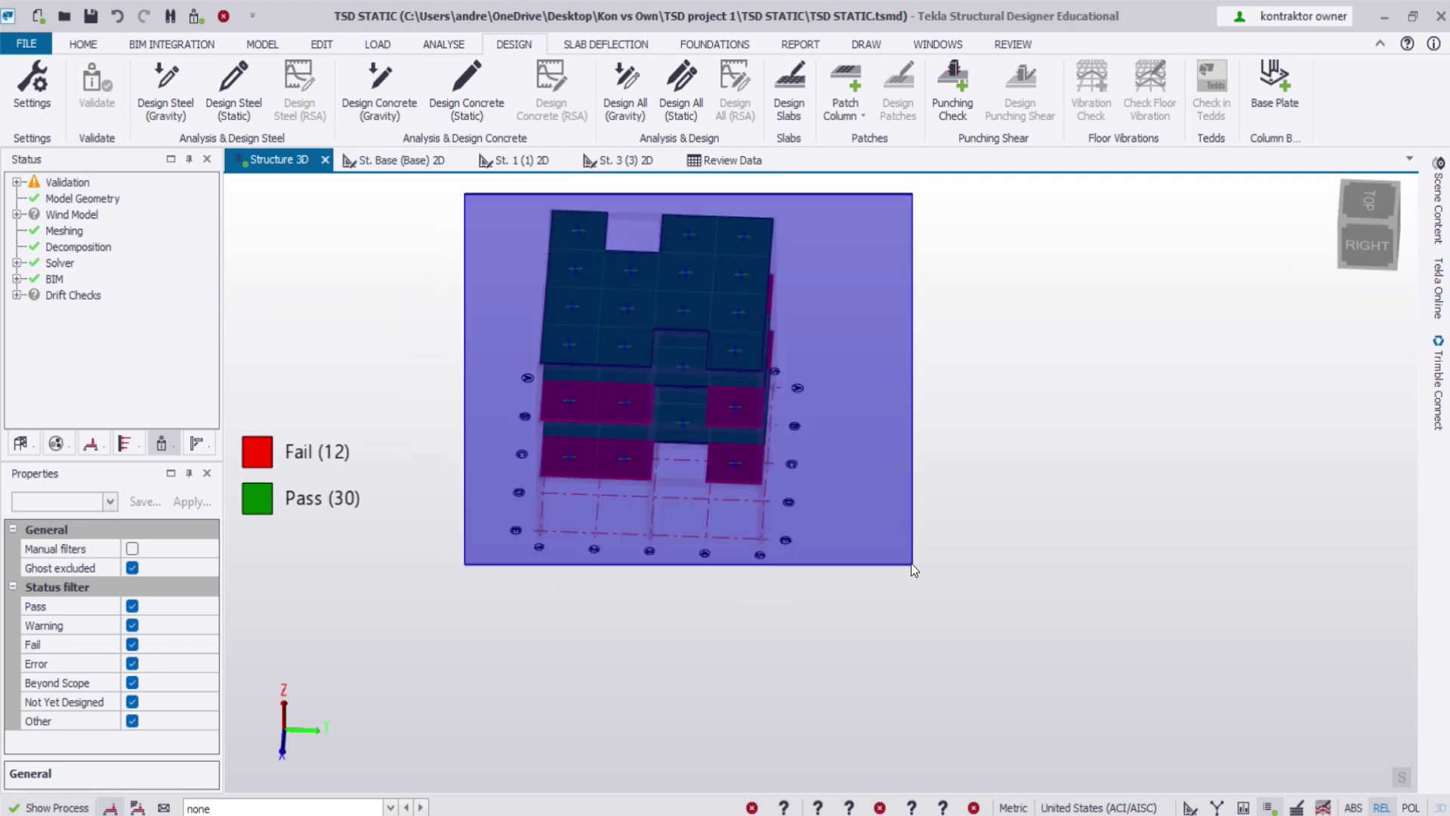